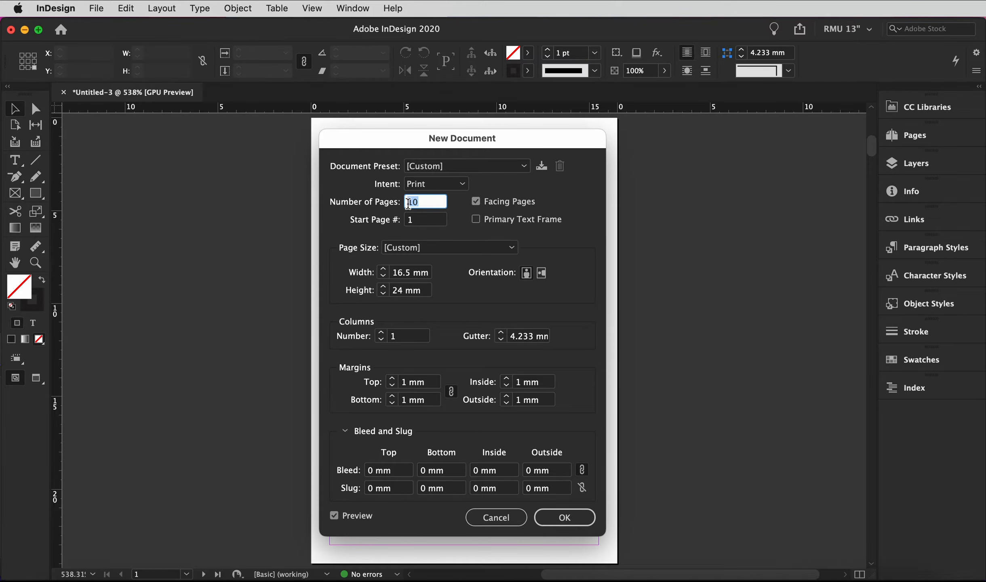
Set the new document's number of pages to 28.
key(Up)
key(Up)
key(Tab)
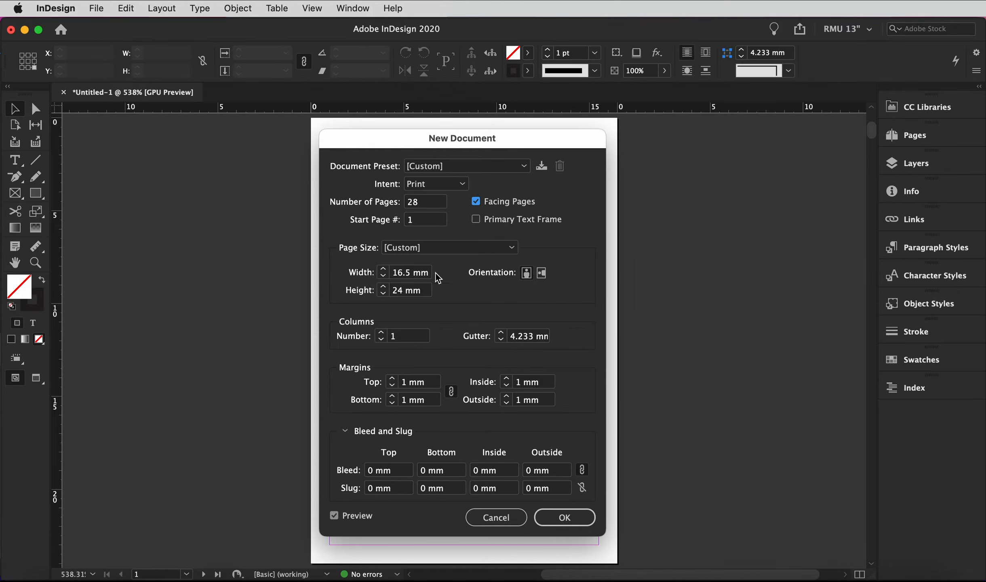
Set the page size to 245 mm wide by 195 mm high in landscape orientation.
triple_click(416, 272)
key(BackSpace)
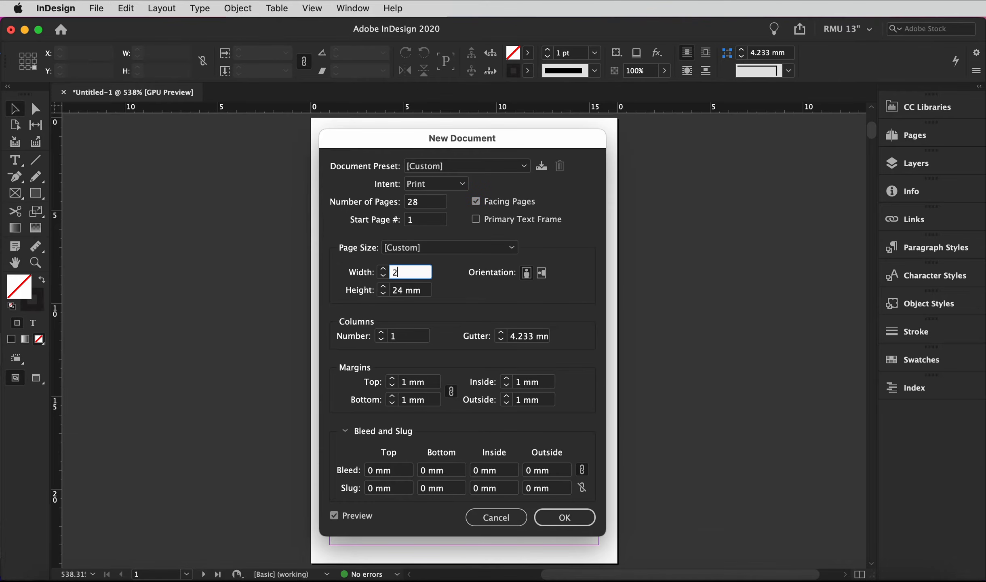
text(245)
triple_click(406, 291)
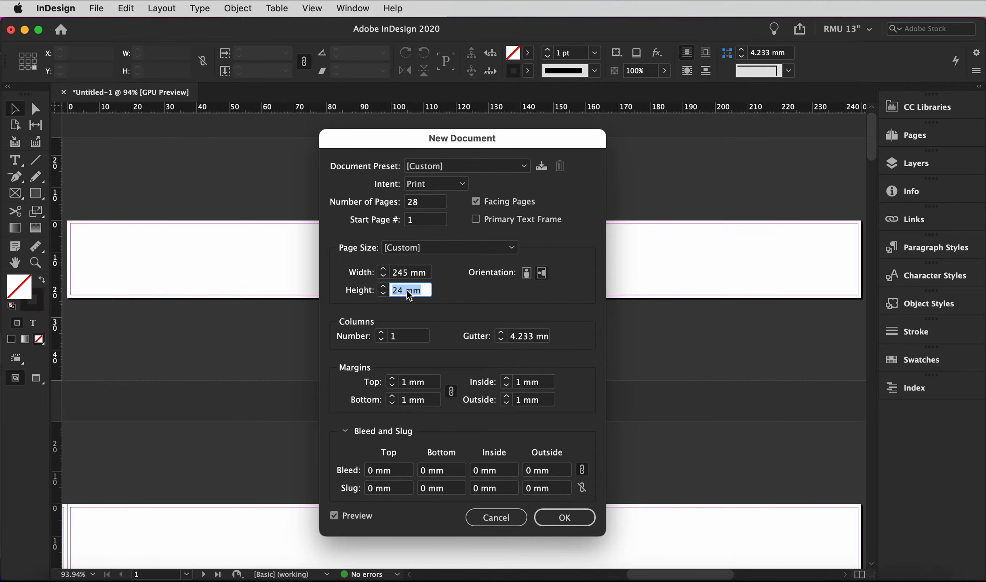
text(195)
click(420, 275)
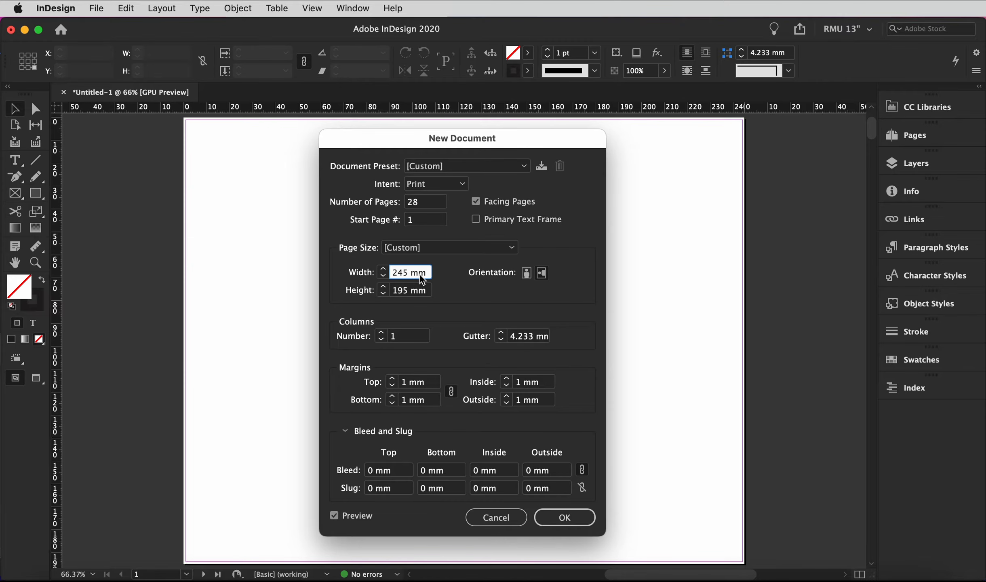
click(542, 273)
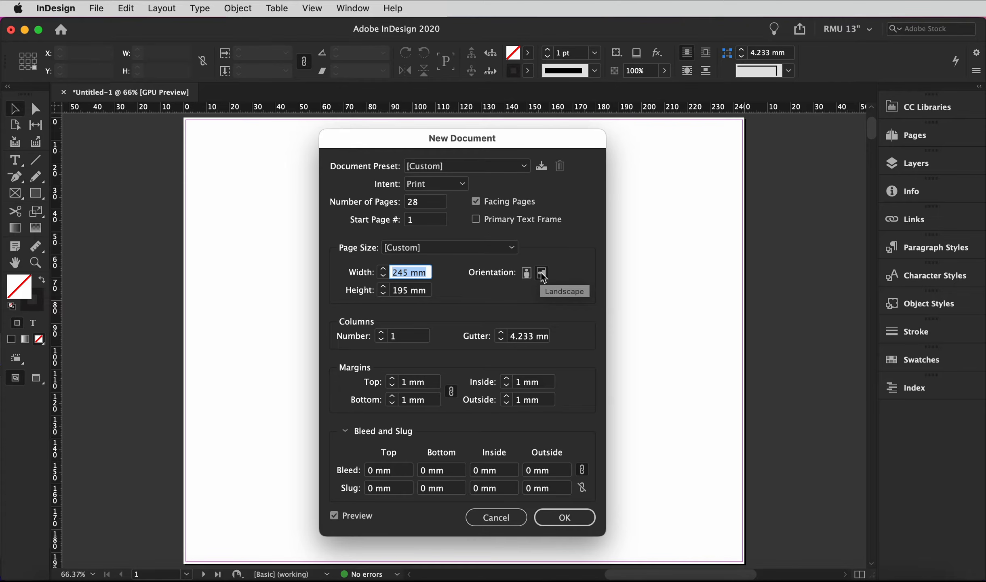
Set the linked top, bottom, inside and outside margins to 21 mm.
click(404, 358)
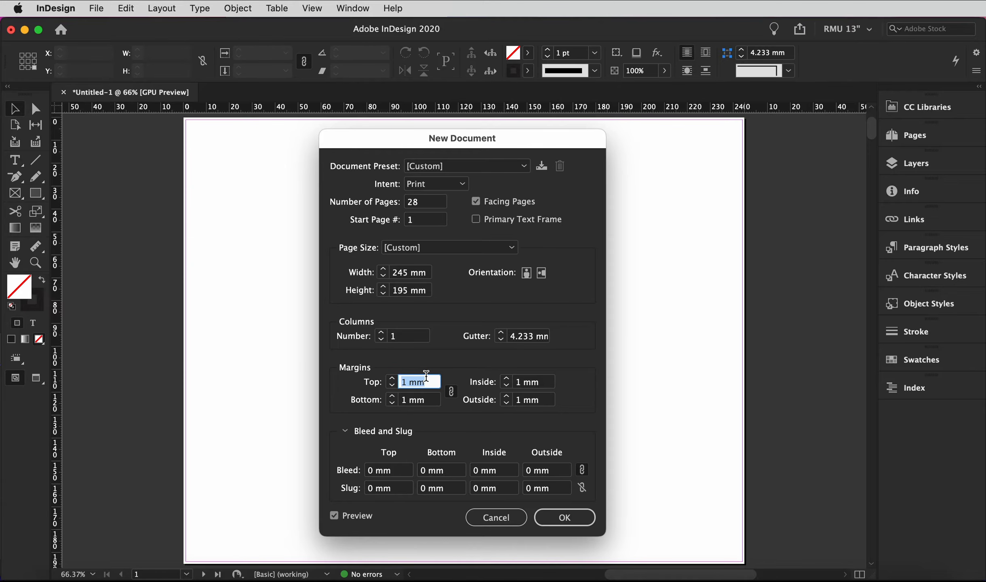
text(21)
click(532, 382)
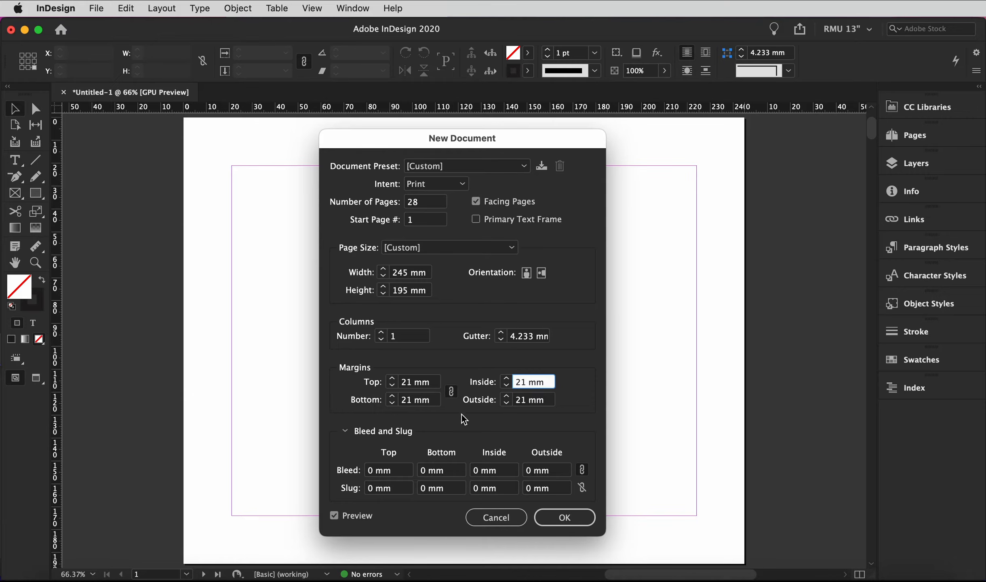
Set the bleed to 3 mm on all sides and create the document.
click(386, 471)
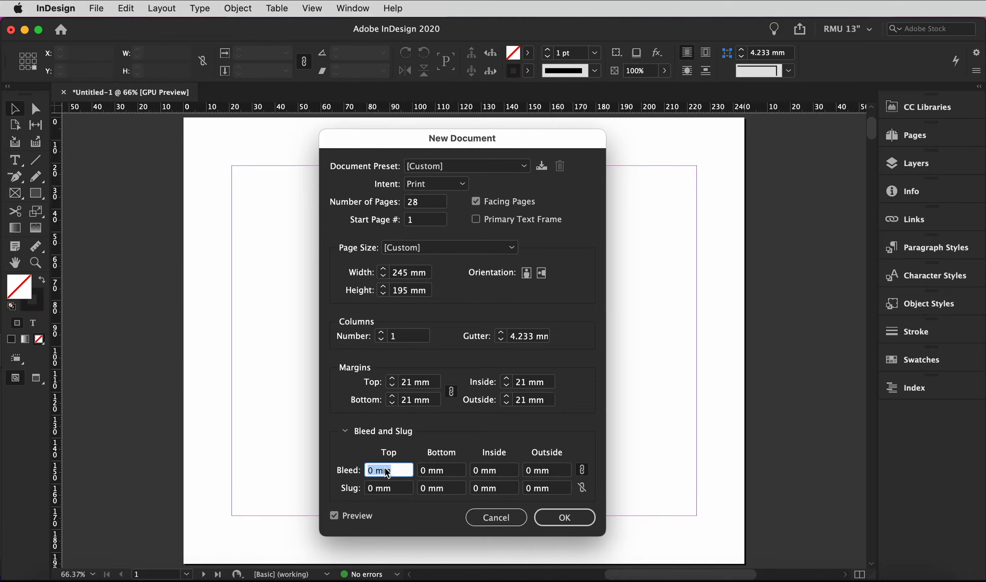
text(3)
click(499, 472)
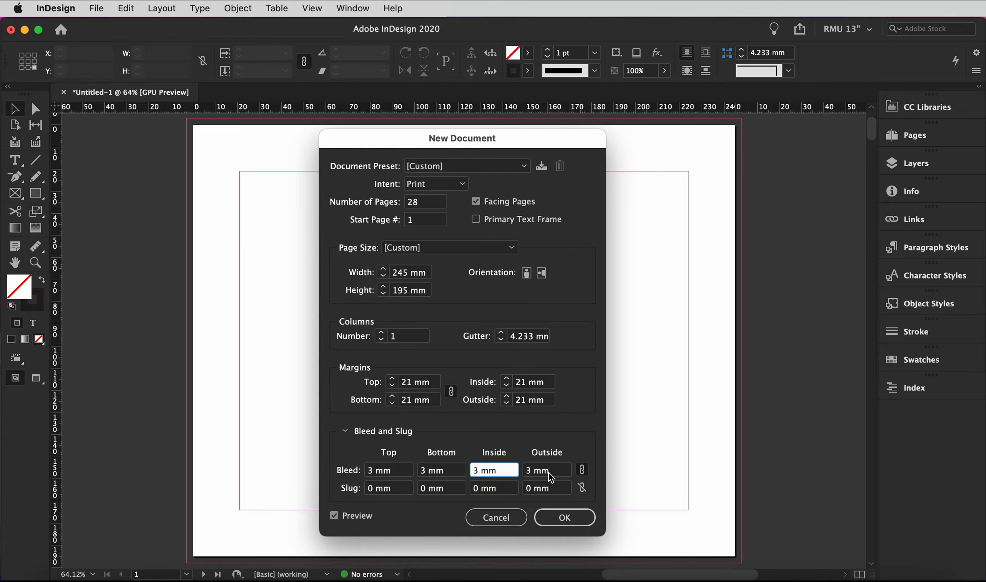
key(super+a)
click(569, 511)
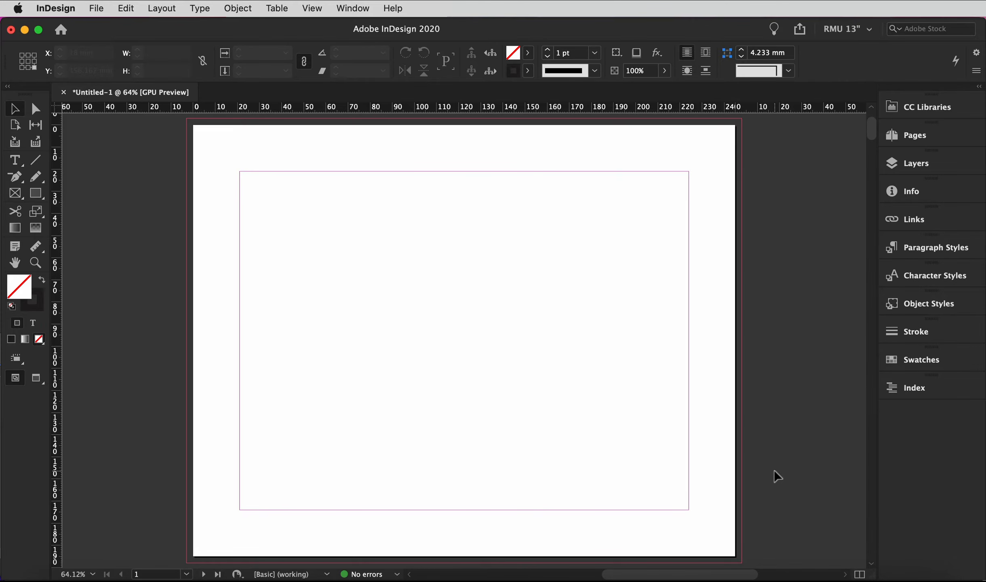
Look over the new document's facing-page spreads and its first page with margins and bleed.
key(super+minus)
key(super+minus)
key(super+minus)
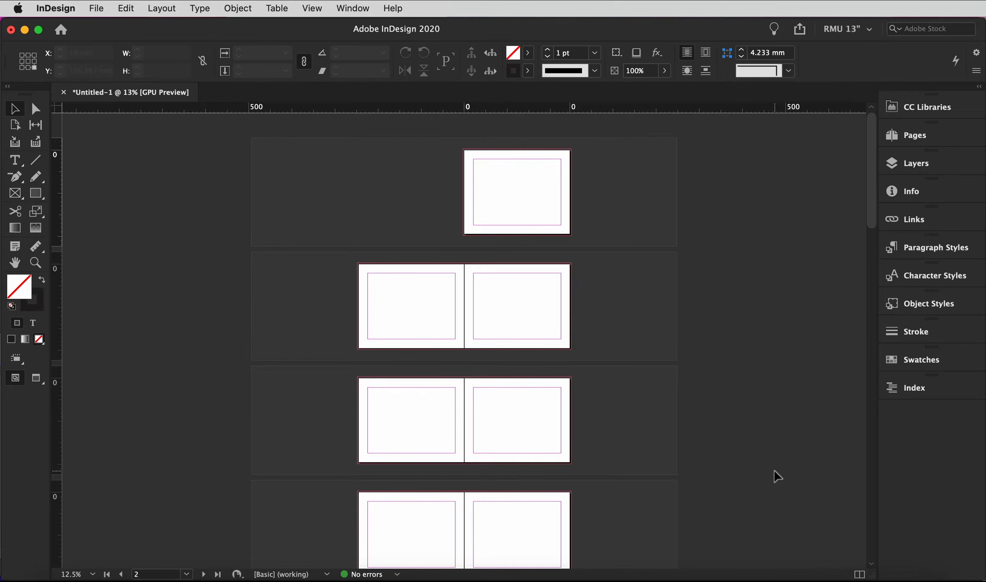
key(super+equal)
key(super+equal)
scroll(775, 470, up, 4)
scroll(775, 470, right, 3)
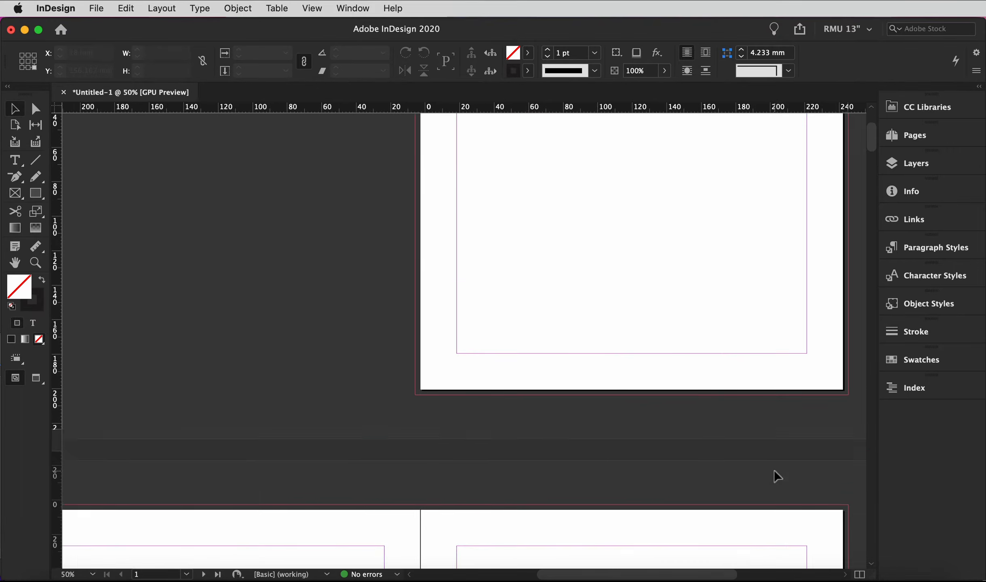
scroll(774, 471, up, 1)
scroll(788, 471, right, 2)
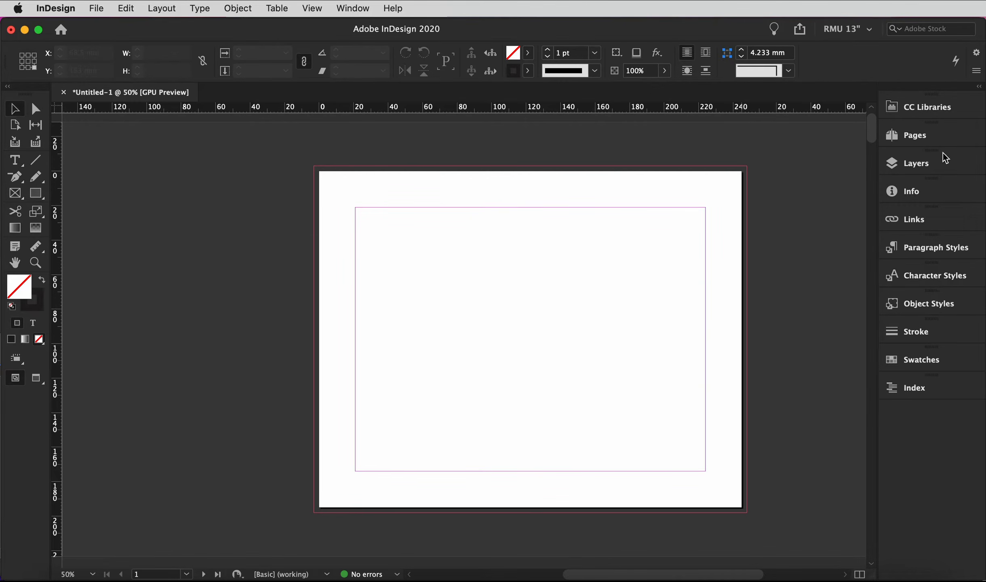
Review the document's page list and open the A-Master spread for editing.
click(928, 135)
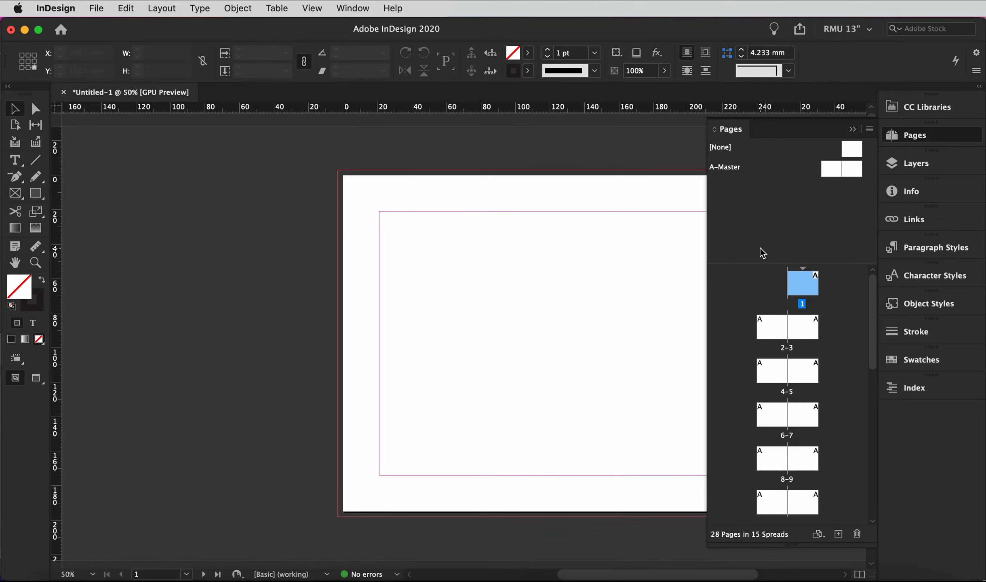
scroll(776, 310, down, 10)
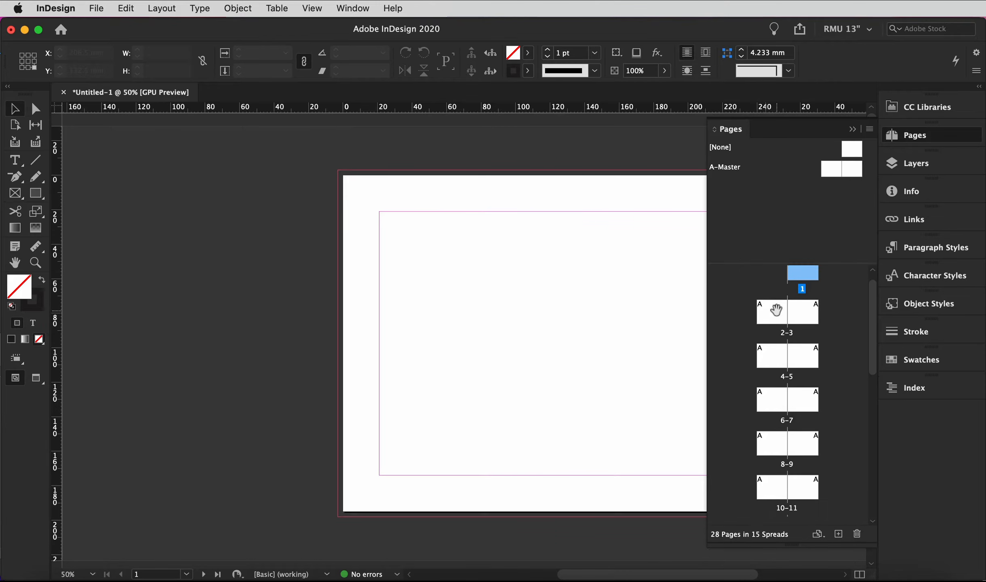
scroll(776, 310, up, 10)
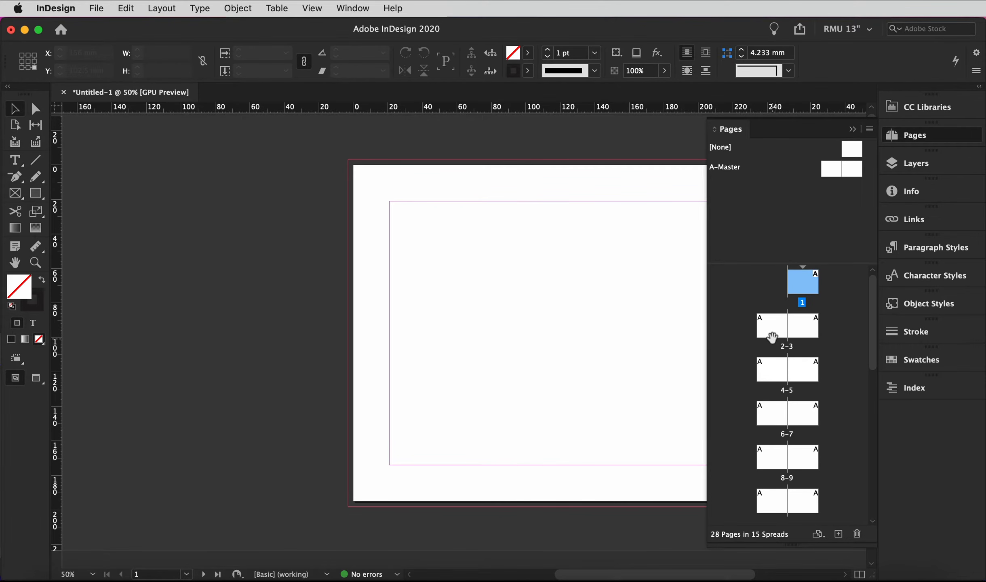
double_click(830, 173)
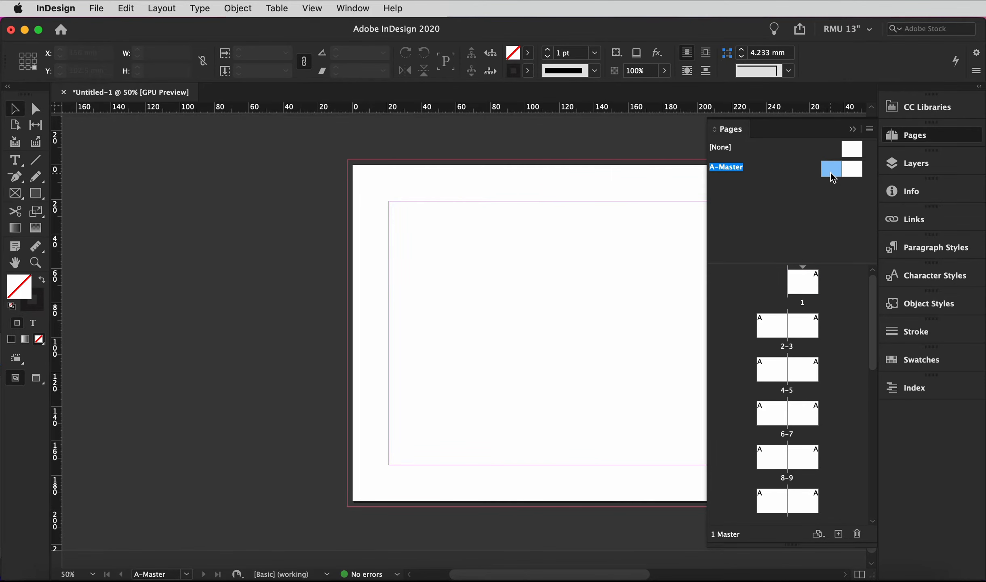
key(super+minus)
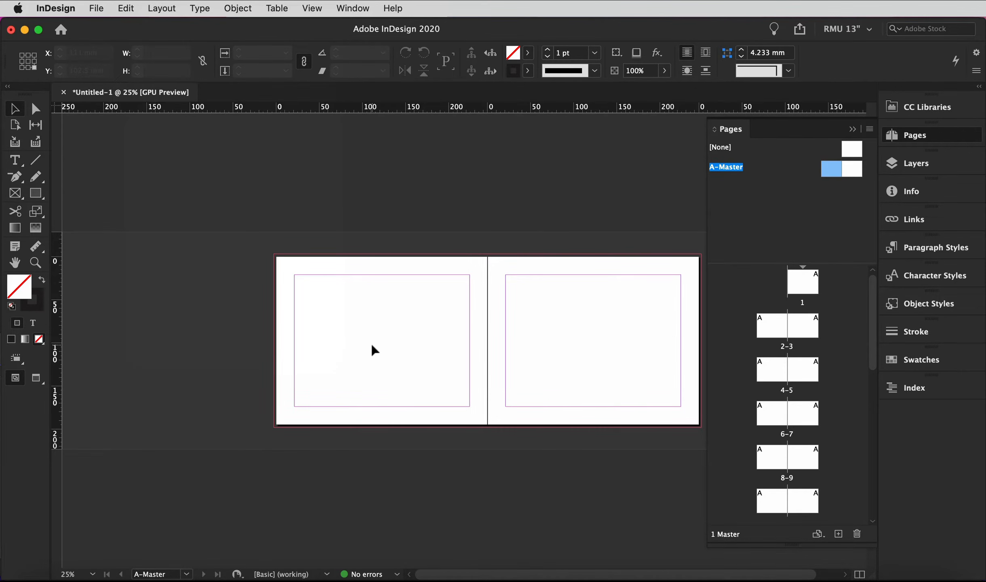
Set up guides on the A-Master spread with 3 rows and 4 columns.
click(162, 9)
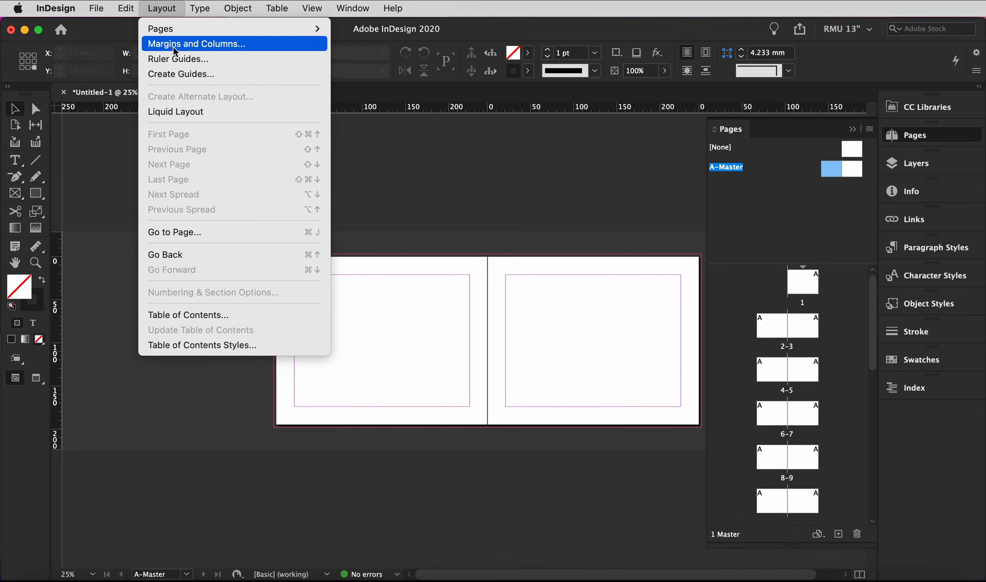
click(185, 74)
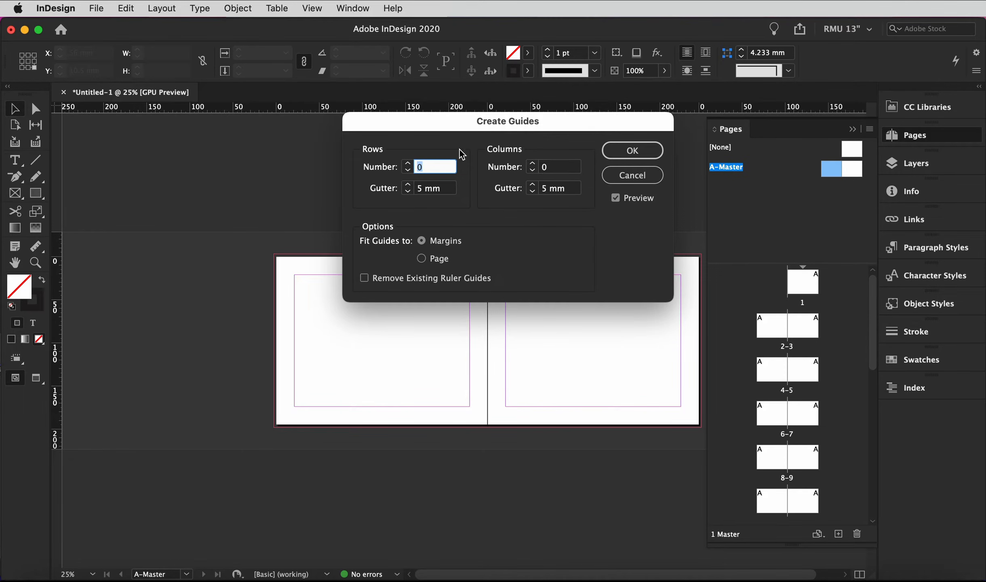
click(408, 164)
click(408, 164)
click(408, 164)
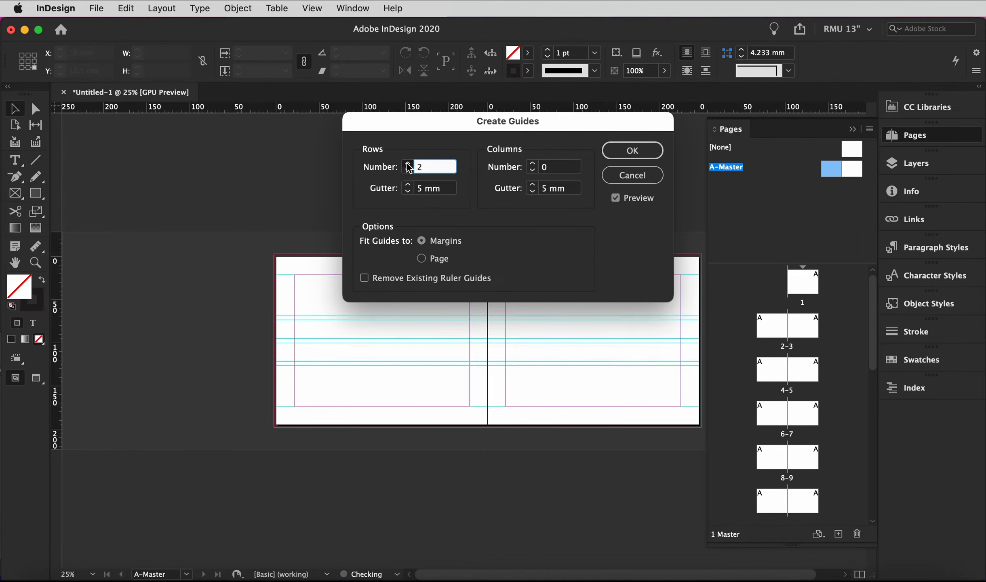
click(533, 164)
click(533, 164)
click(532, 164)
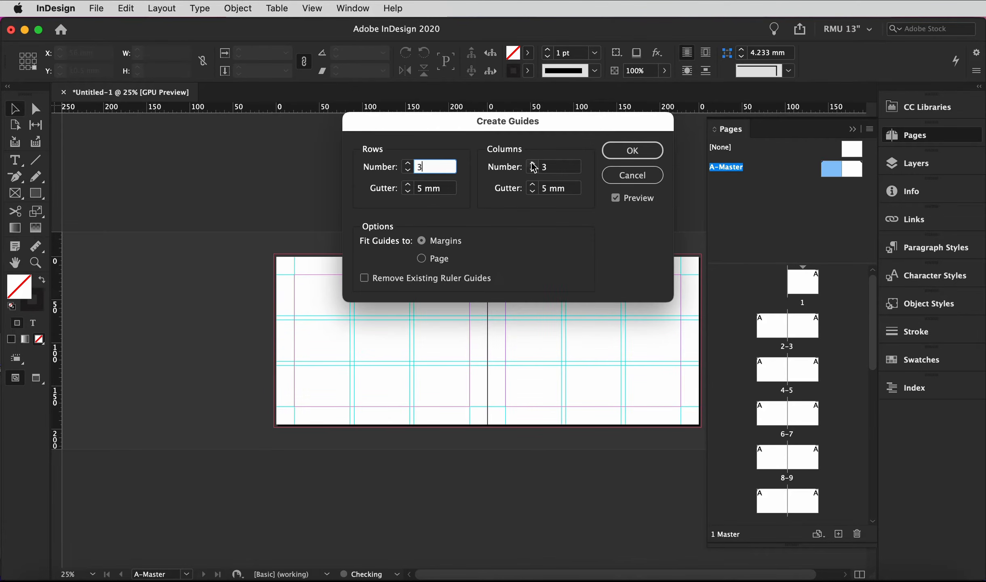
click(533, 163)
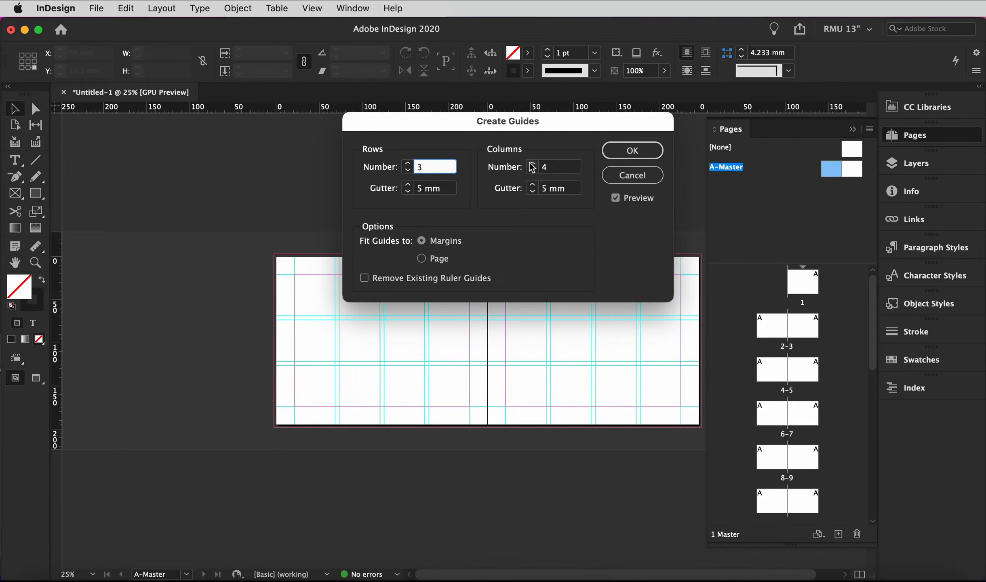
Set both the row and column gutters to 6 mm, remove existing ruler guides, and create the guides.
click(408, 185)
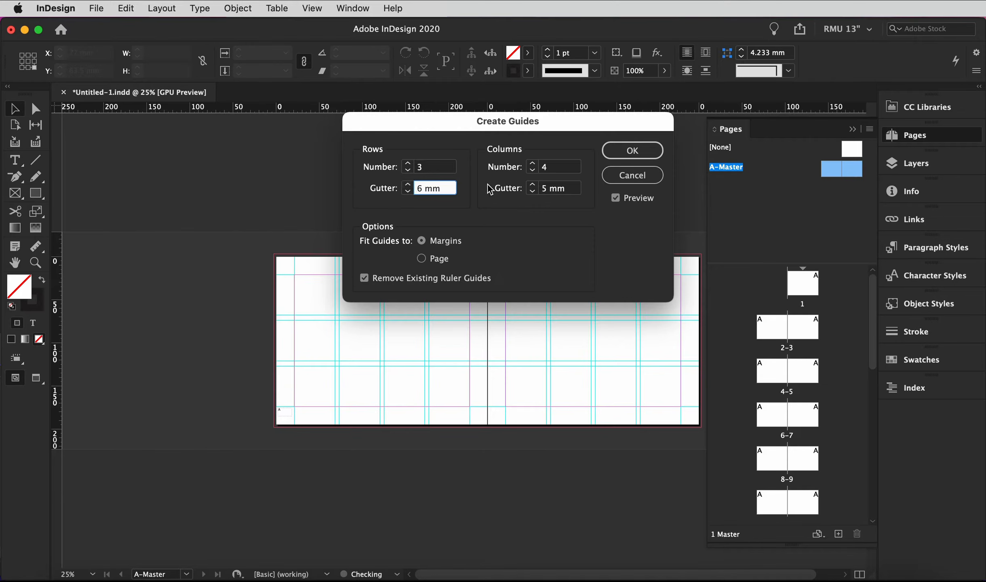
click(533, 185)
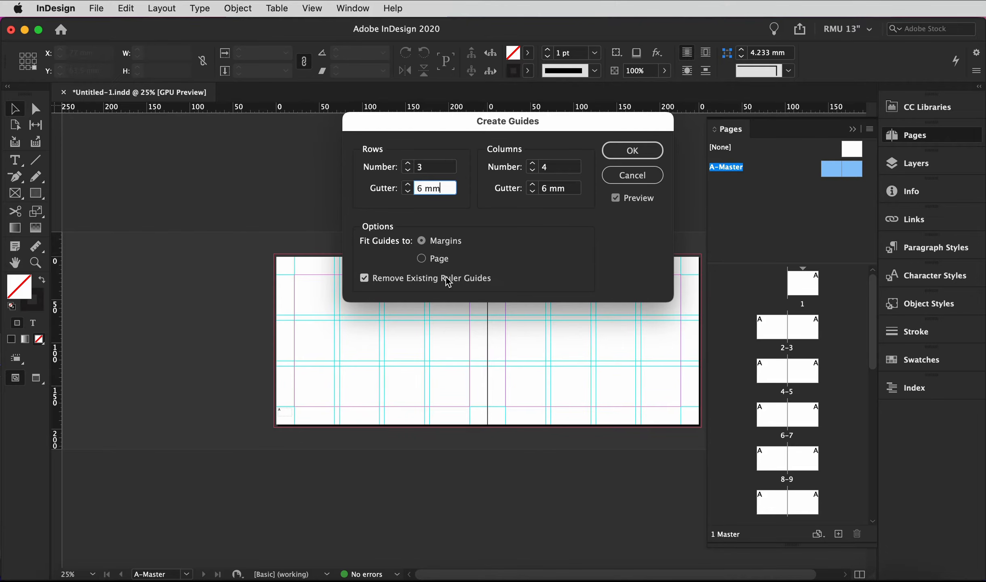
click(642, 154)
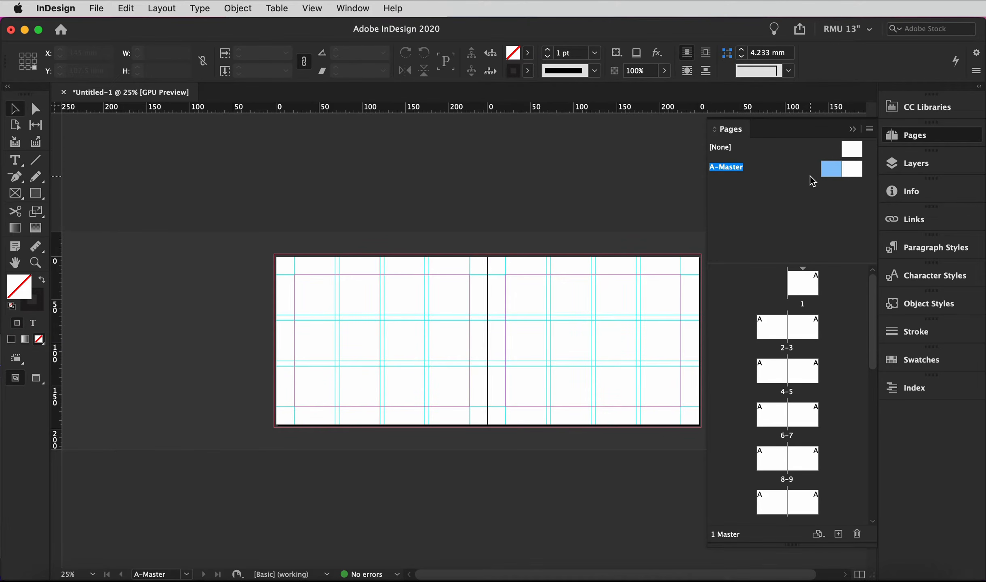
Draw a small text frame in the bottom-left margin corner of the left A-Master page.
key(super+equal)
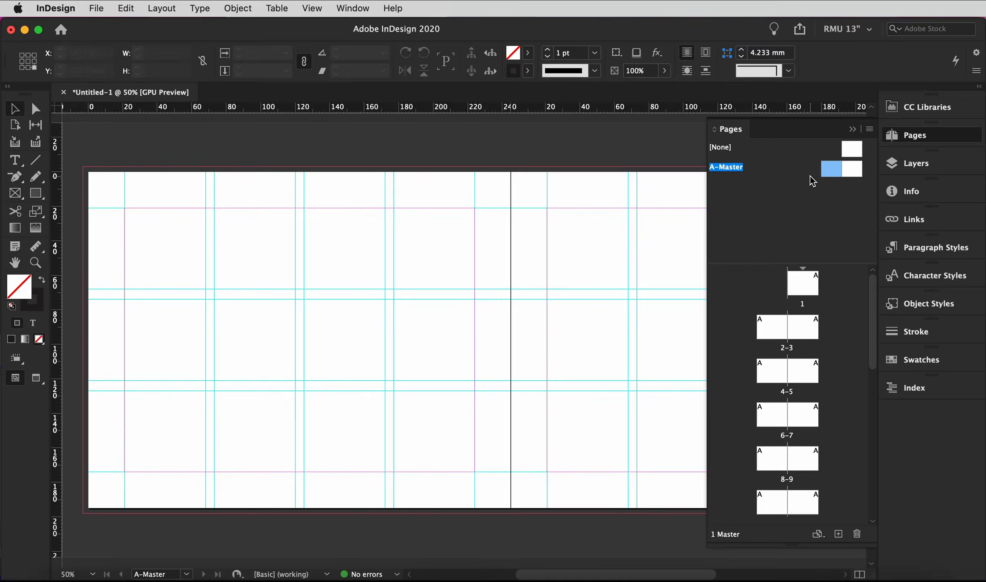
key(super+equal)
scroll(483, 437, left, 10)
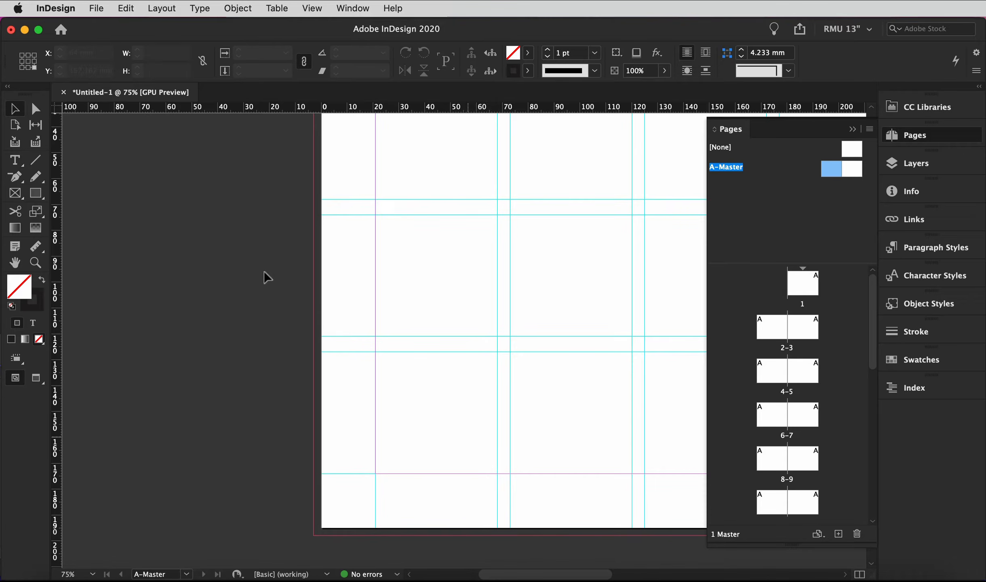
click(23, 163)
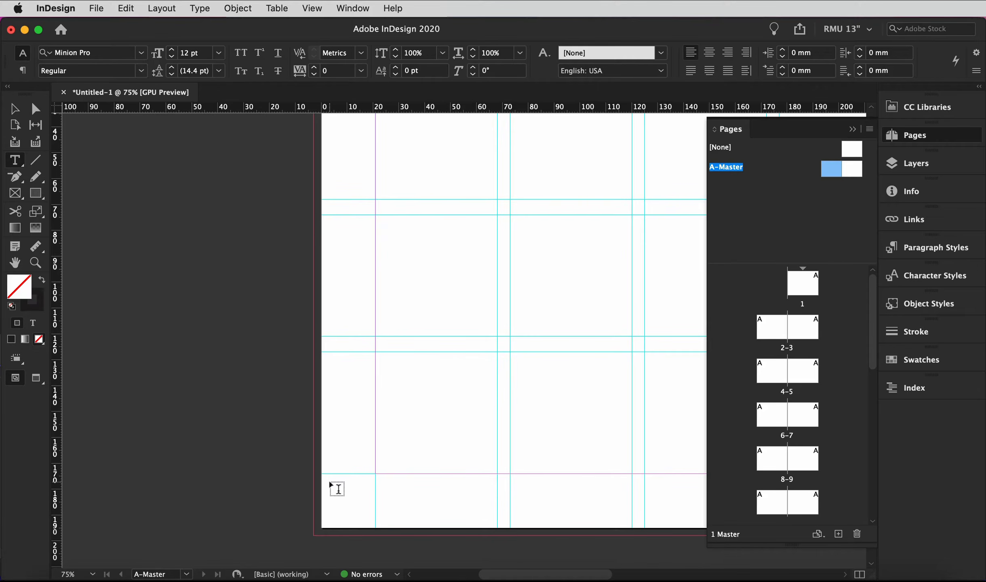
drag(327, 480, 370, 505)
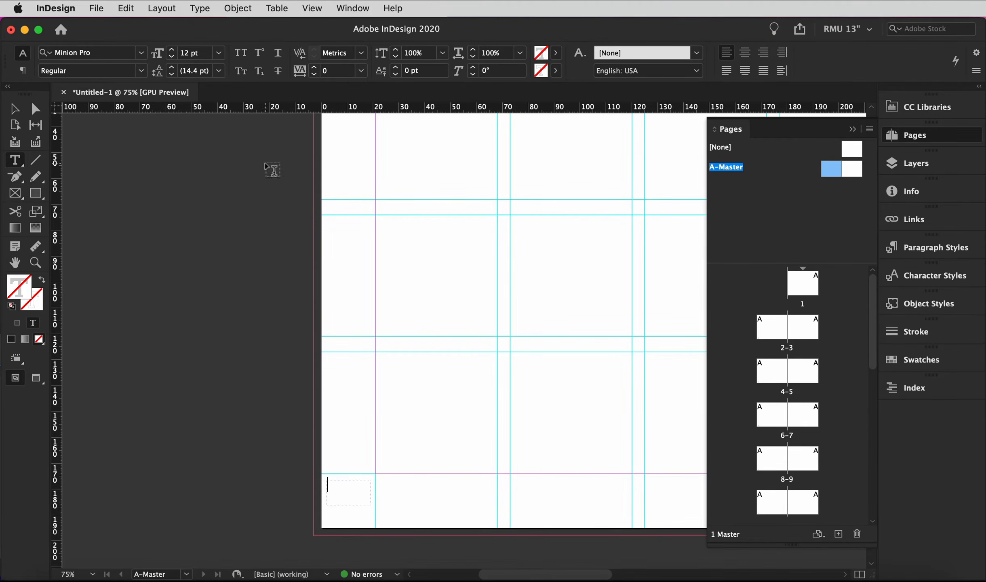
Insert a Current Page Number marker in the new text frame on the left master page.
click(199, 6)
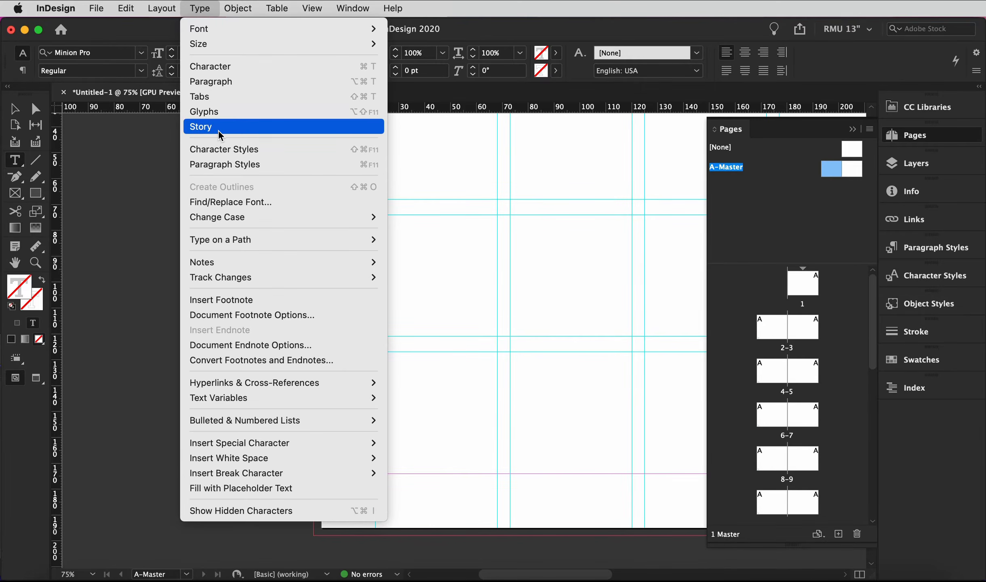
mouse_move(271, 425)
mouse_move(277, 451)
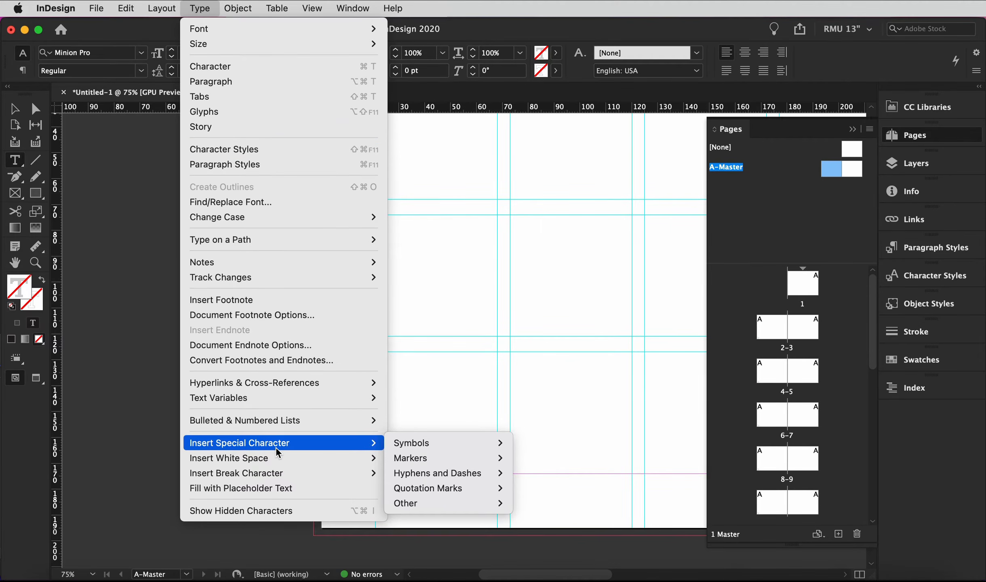
mouse_move(415, 461)
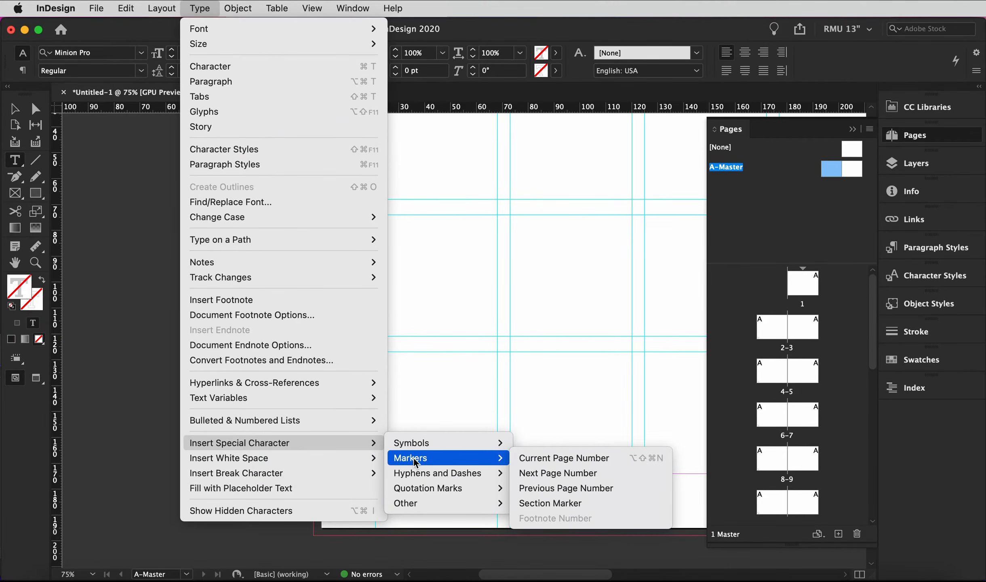
click(521, 461)
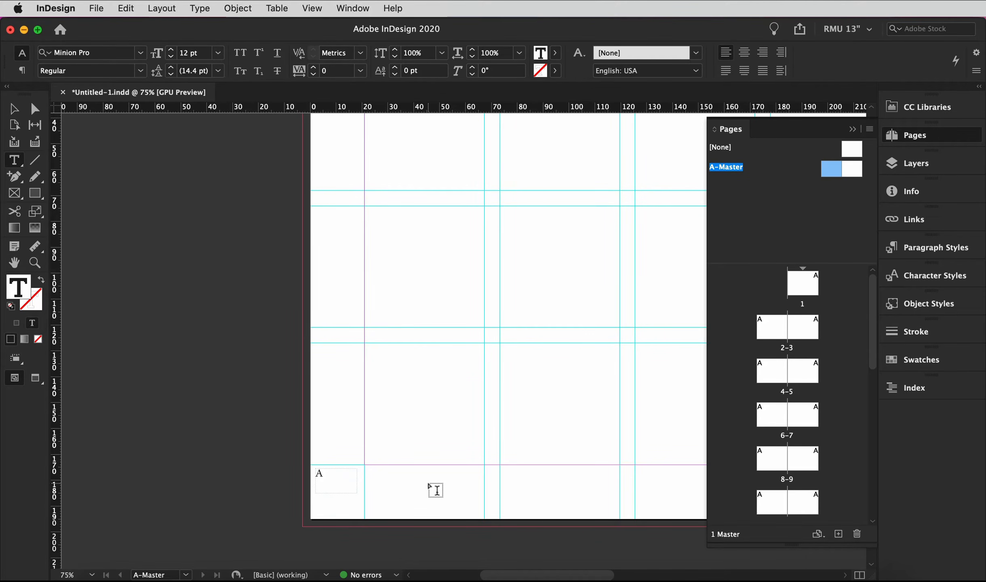
scroll(435, 489, down, 2)
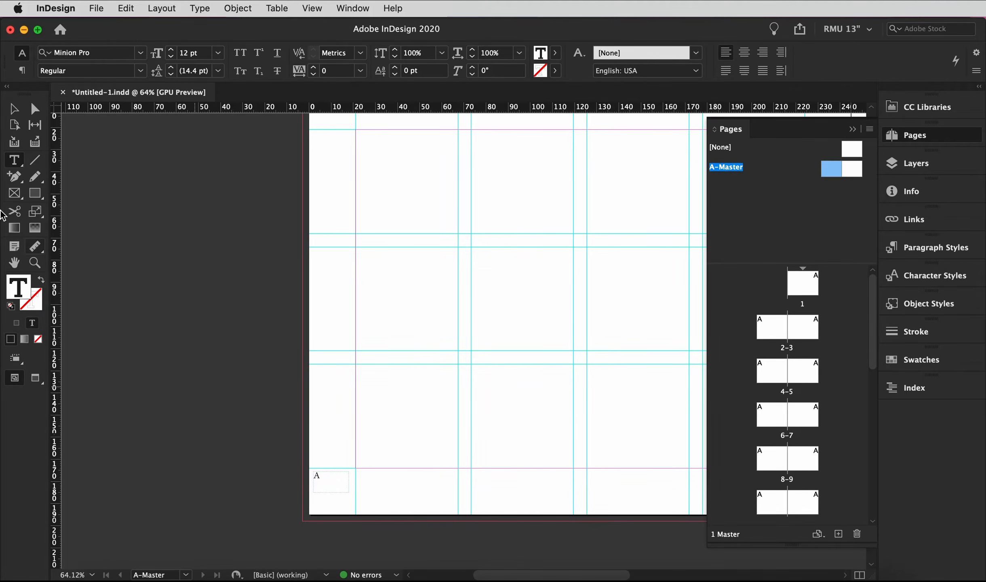
Resize the left master page's number frame to 21 × 21 mm so it fills the bottom-left margin corner.
click(14, 111)
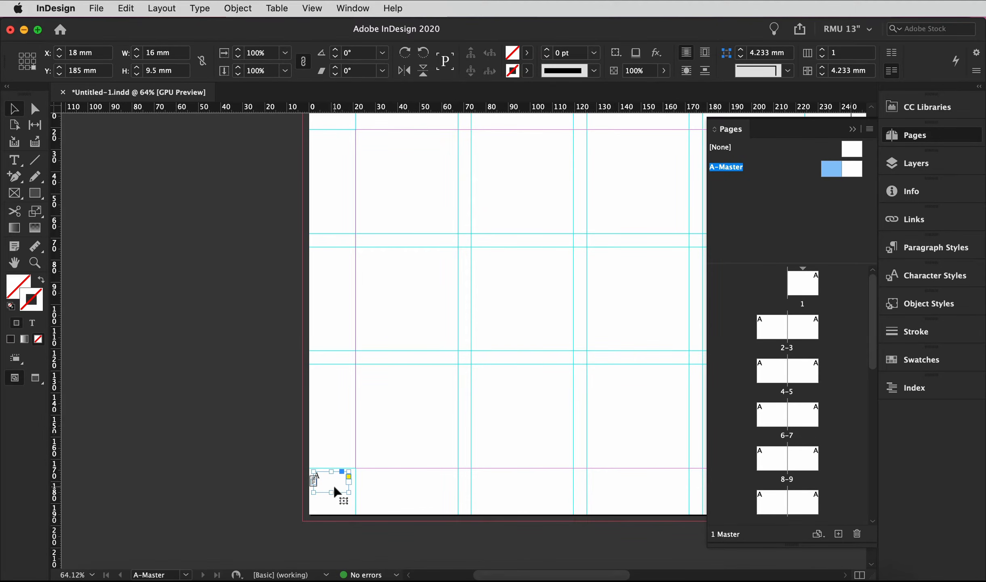
drag(348, 482, 332, 469)
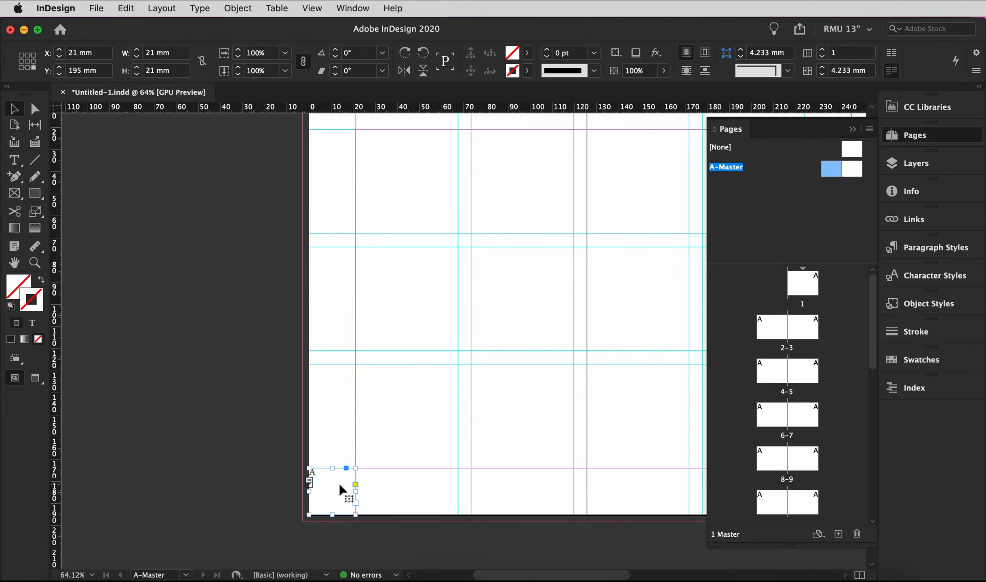
Set the number frame's inset spacing to 6 mm top and 9 mm left, and save the document.
right_click(340, 490)
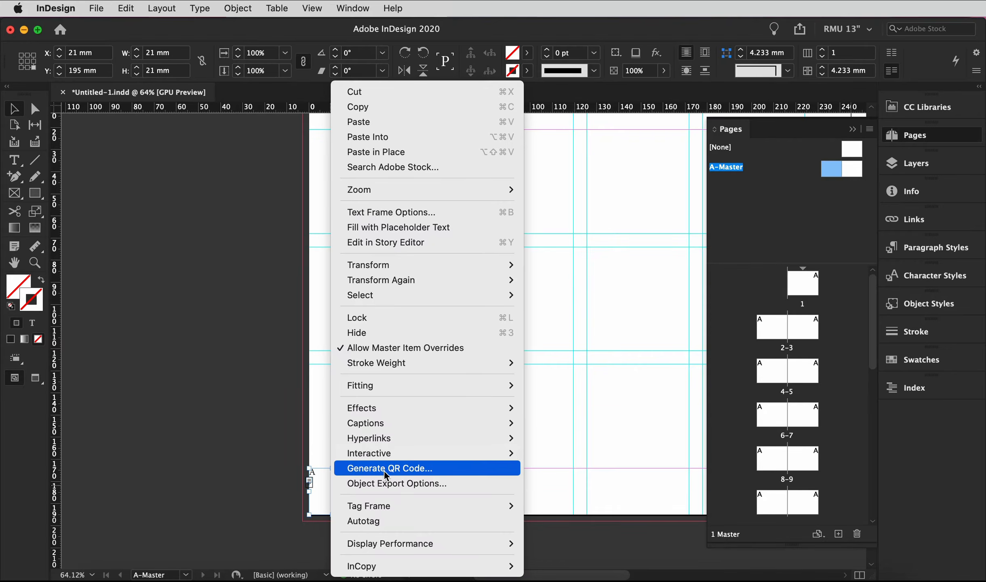
click(371, 212)
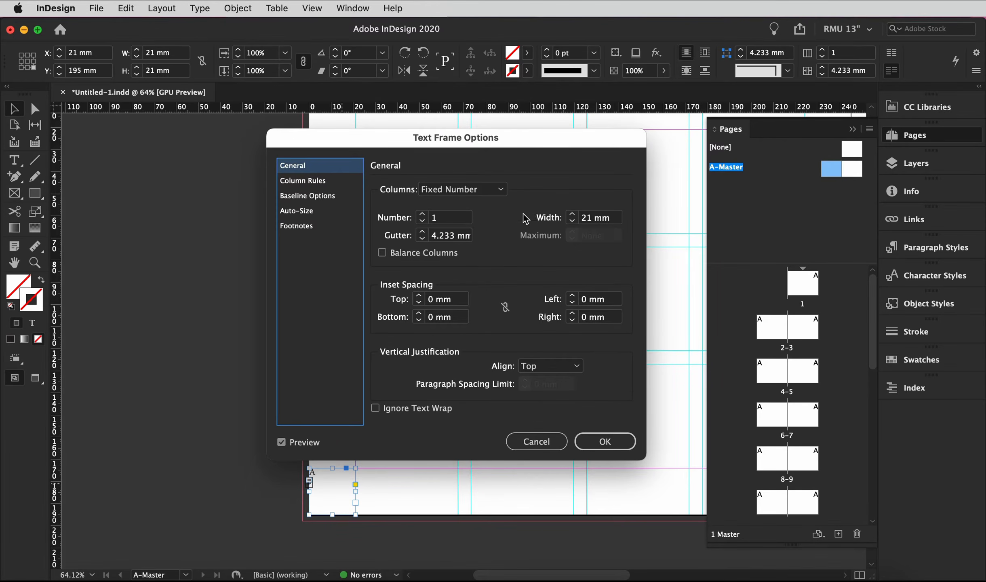
click(436, 300)
key(BackSpace)
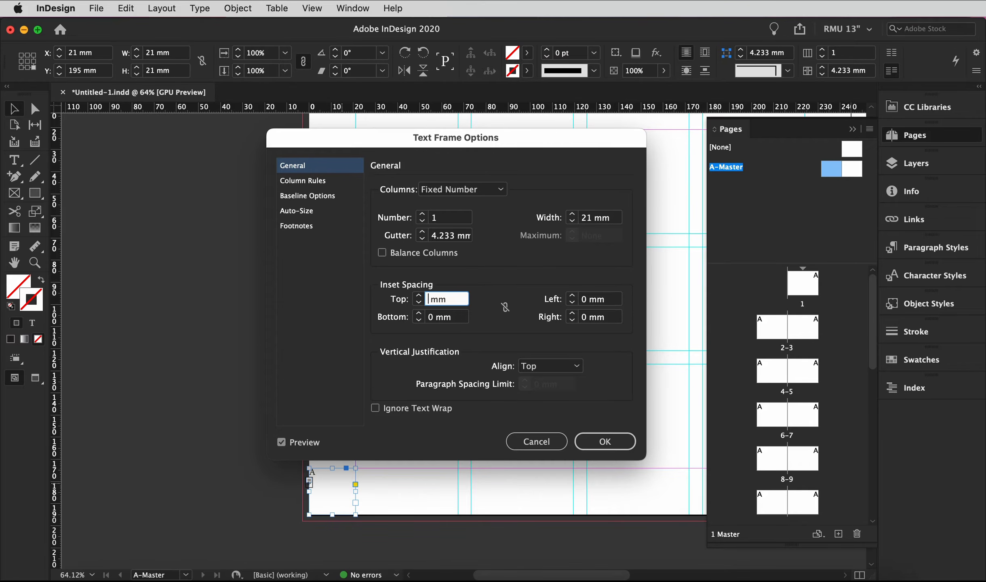
text(6)
click(594, 300)
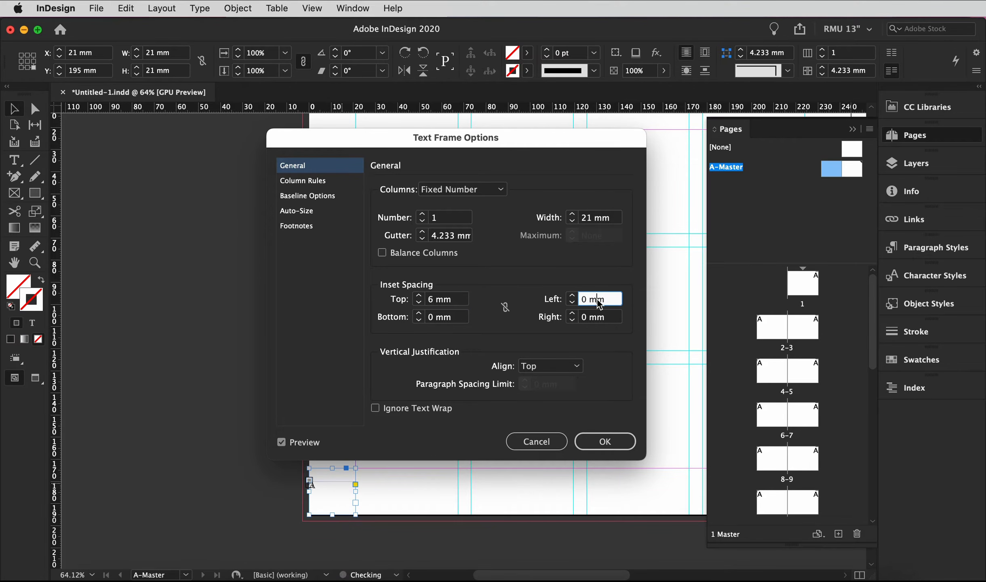
key(BackSpace)
text(9)
key(Return)
click(446, 443)
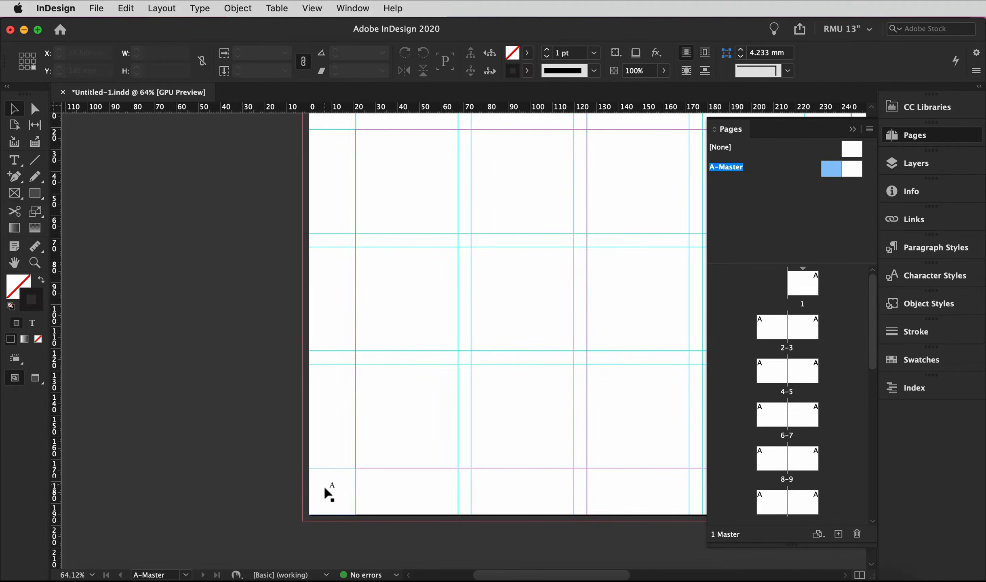
key(super+s)
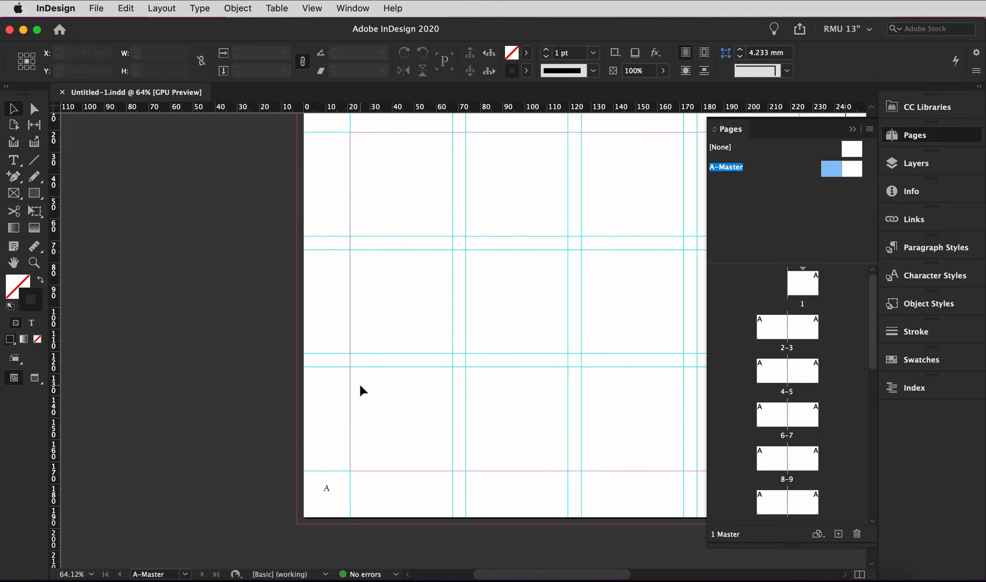
Format the left master page's number marker in Sabon Next LT Pro at 8 pt and deselect it.
double_click(332, 486)
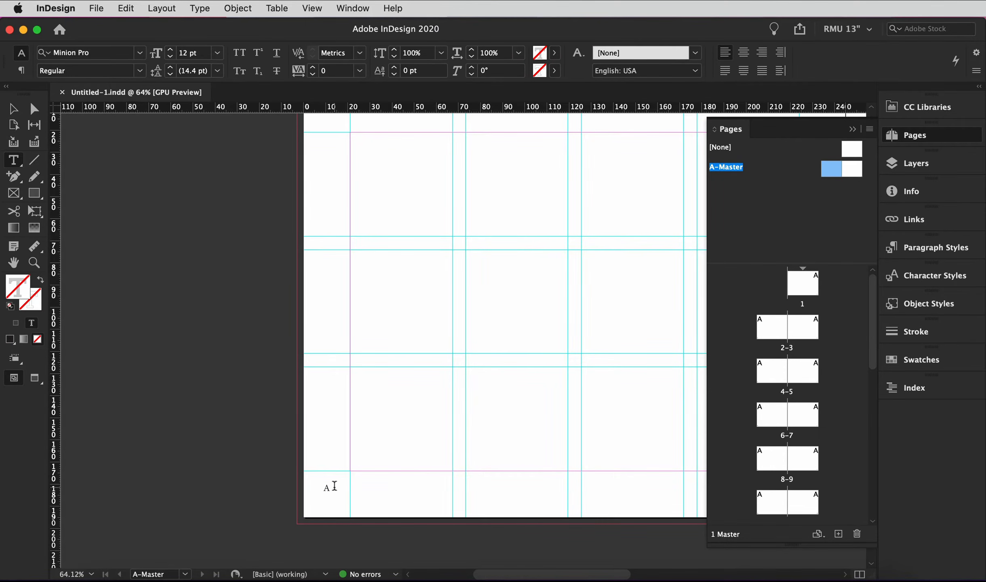
double_click(331, 486)
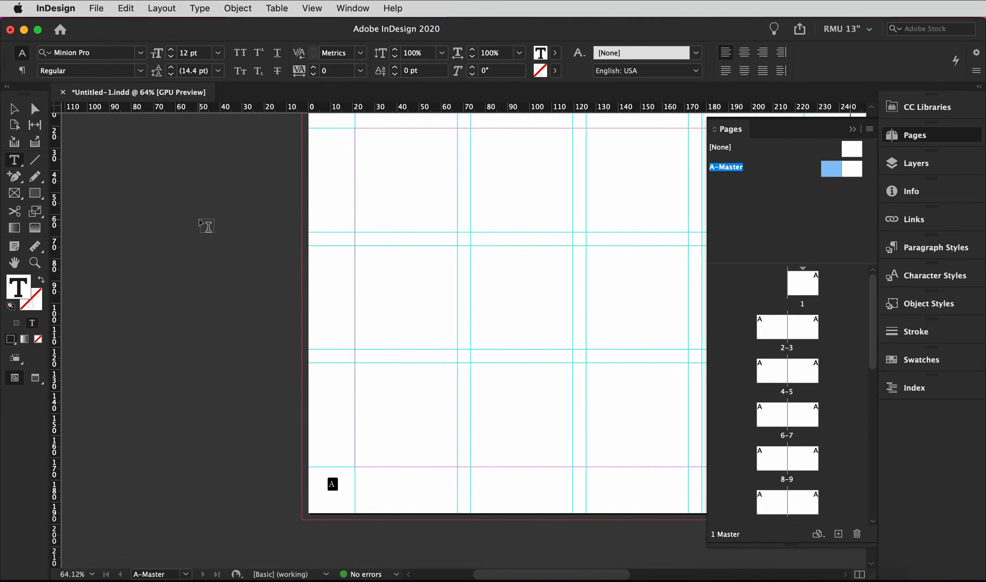
click(141, 57)
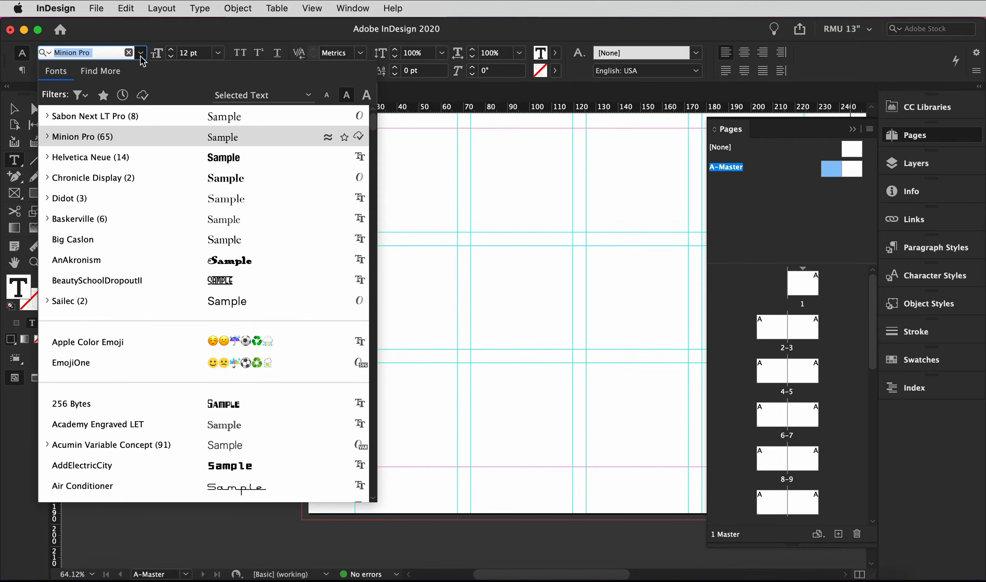
click(122, 117)
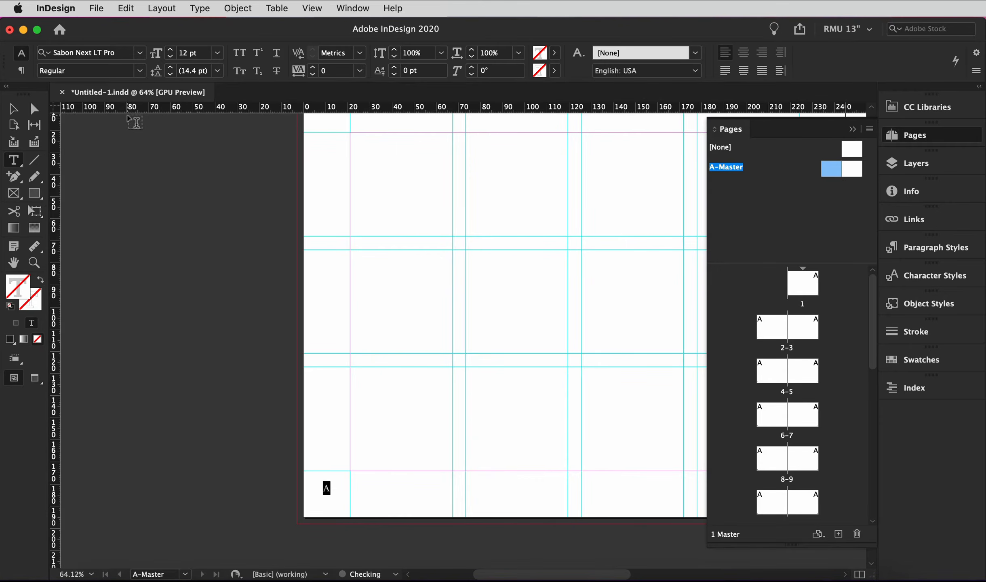
click(170, 57)
click(171, 58)
click(170, 58)
click(170, 57)
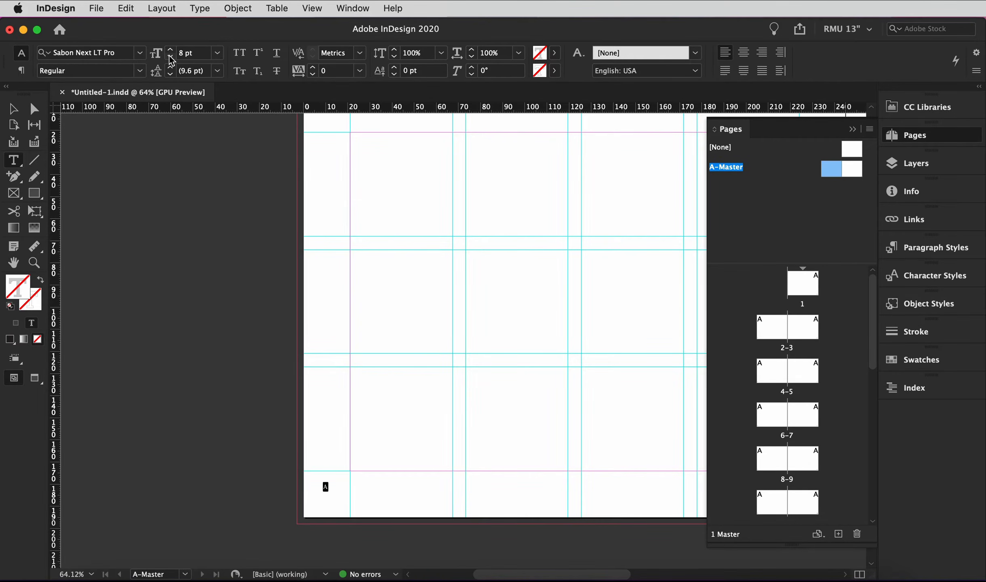
key(Escape)
scroll(350, 117, up, 1)
click(520, 523)
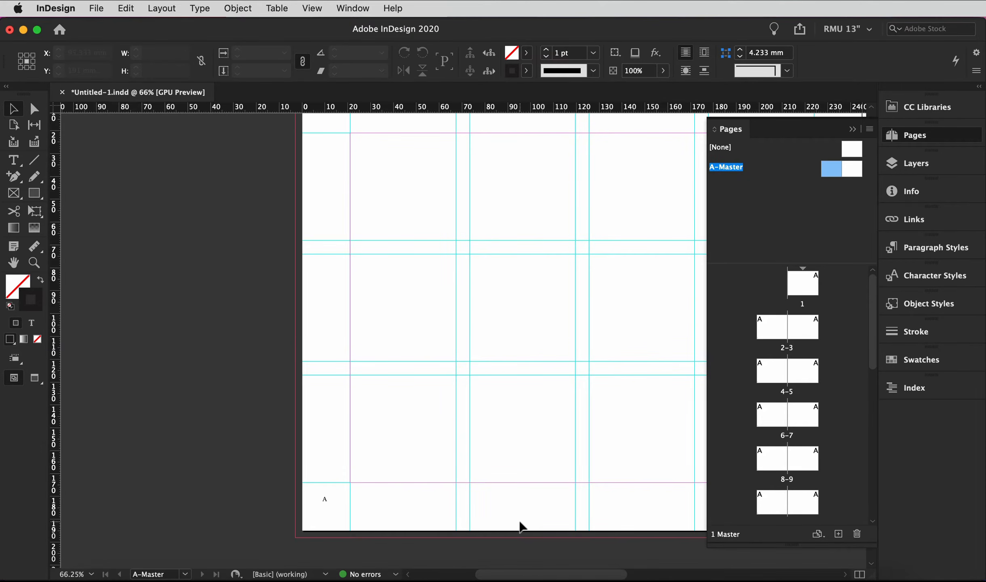
Draw a text frame about 21 mm square filling the bottom-right margin corner of the right A-Master page.
scroll(521, 526, right, 10)
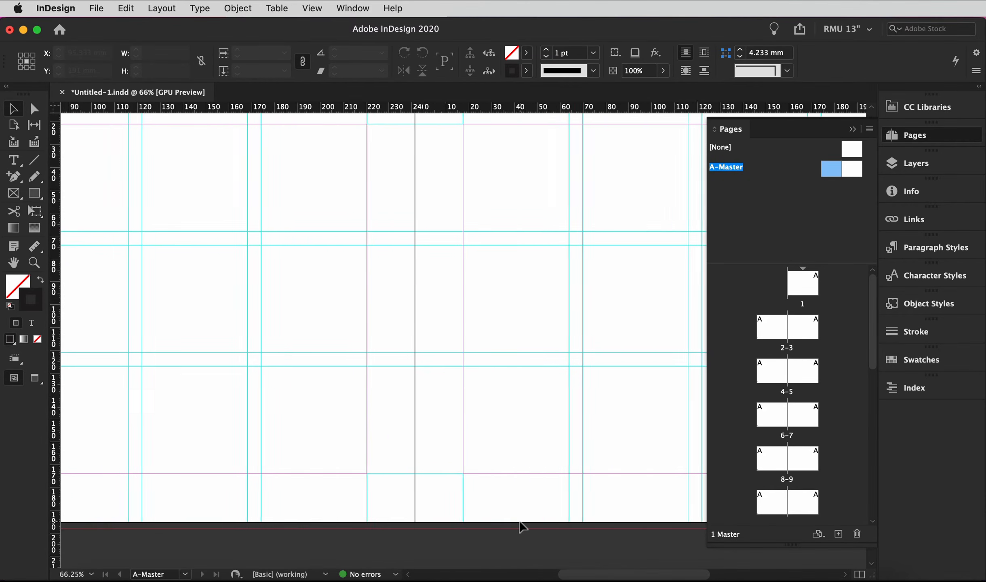
scroll(521, 525, left, 8)
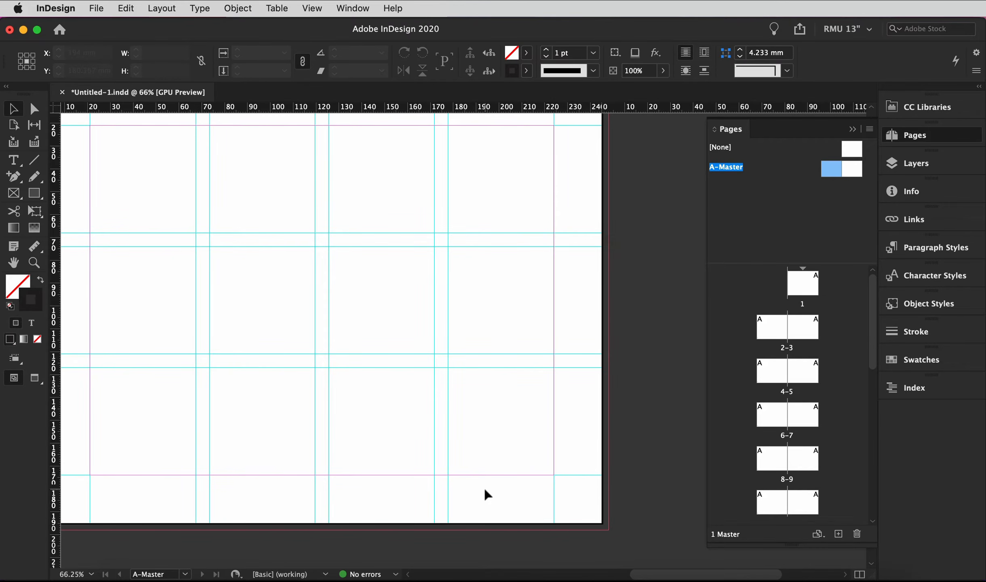
key(t)
drag(554, 475, 605, 526)
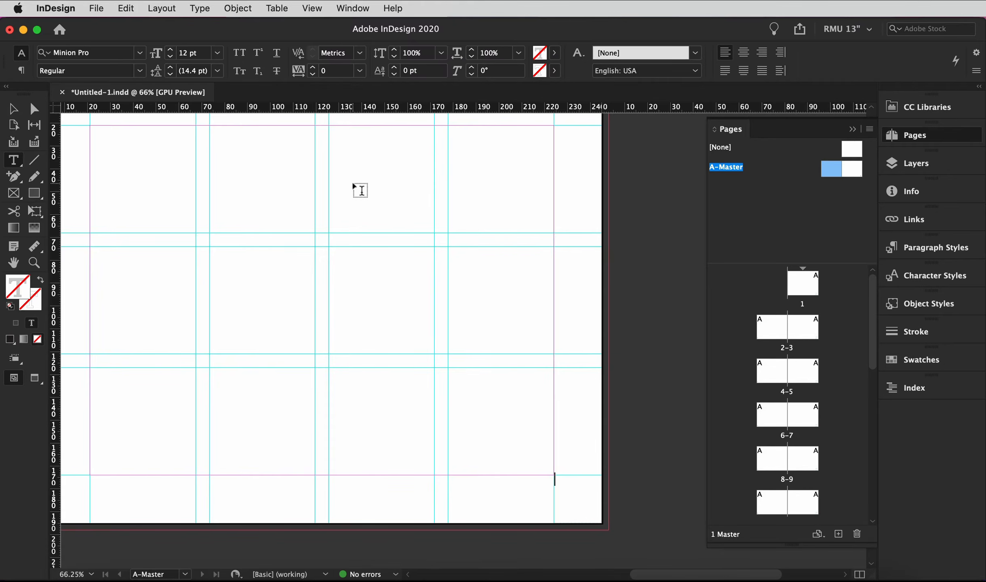
Insert a Current Page Number marker in the new frame on the right master page and right-align it.
click(205, 7)
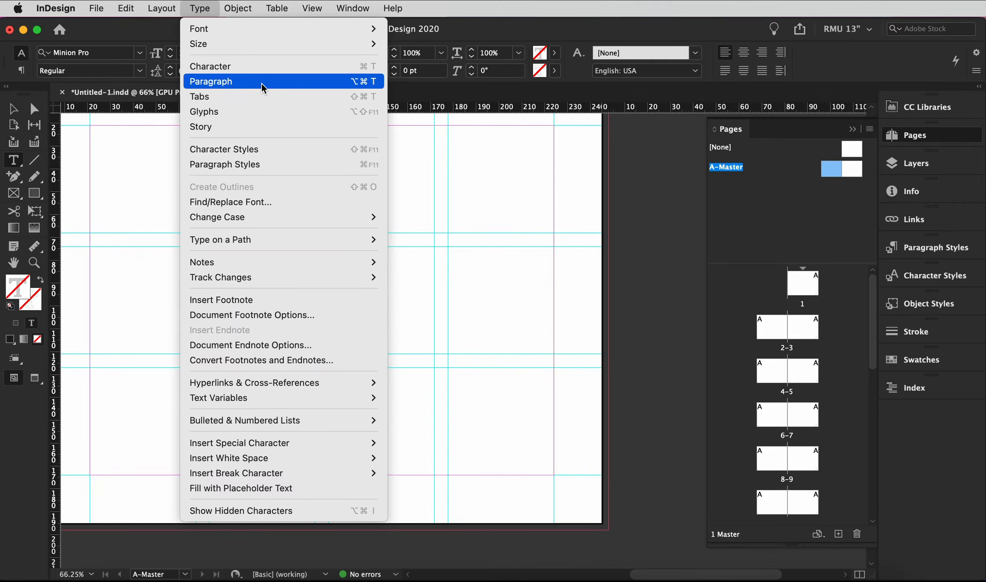
mouse_move(300, 448)
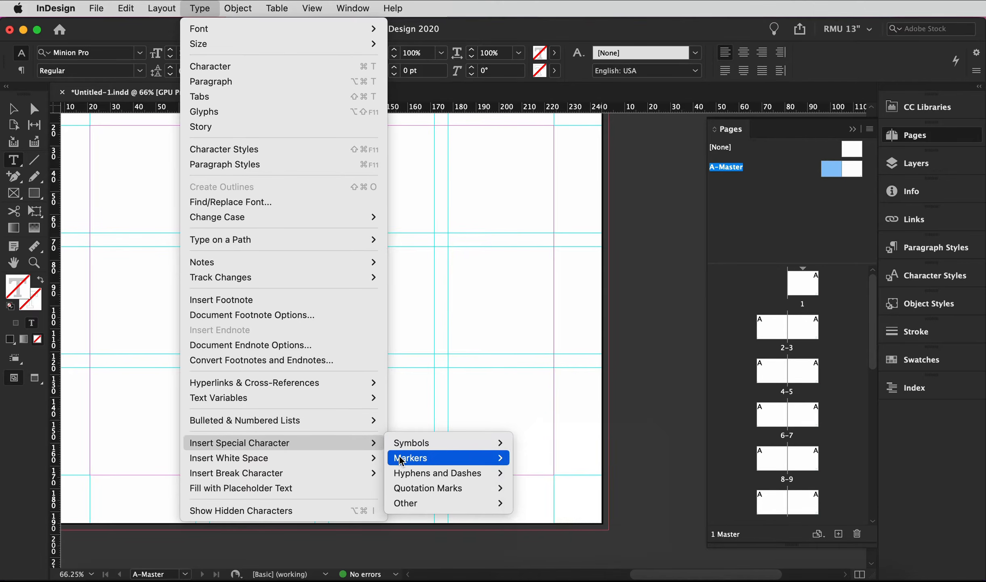
mouse_move(402, 460)
click(538, 459)
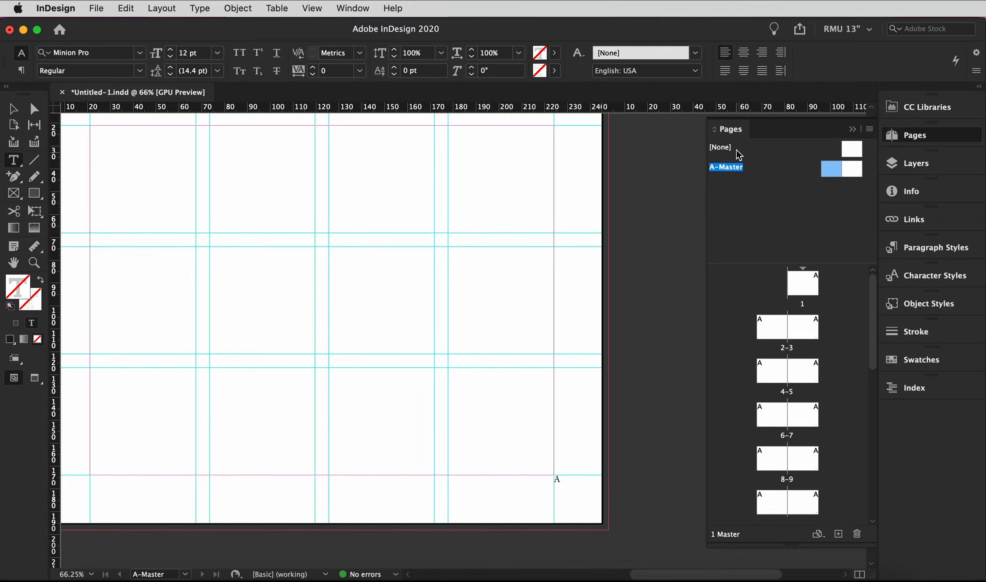
click(762, 52)
key(Escape)
Set the right number frame's inset spacing to 6 mm top and 9 mm right.
key(super+b)
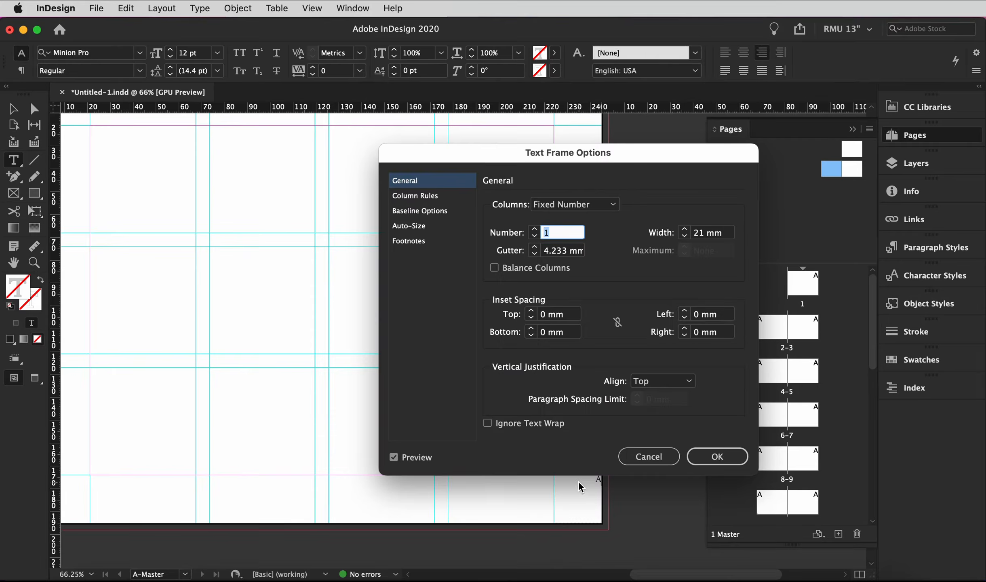
click(532, 311)
click(532, 311)
click(532, 311)
click(531, 311)
click(532, 311)
click(531, 311)
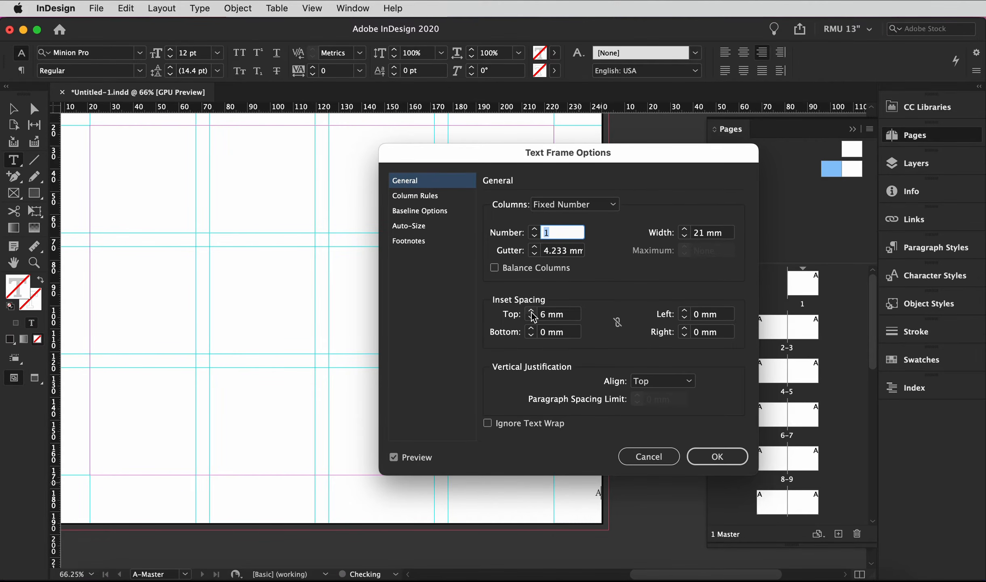
click(684, 329)
click(685, 329)
click(684, 329)
click(685, 330)
click(685, 330)
click(684, 330)
click(684, 329)
click(684, 330)
click(684, 330)
key(Return)
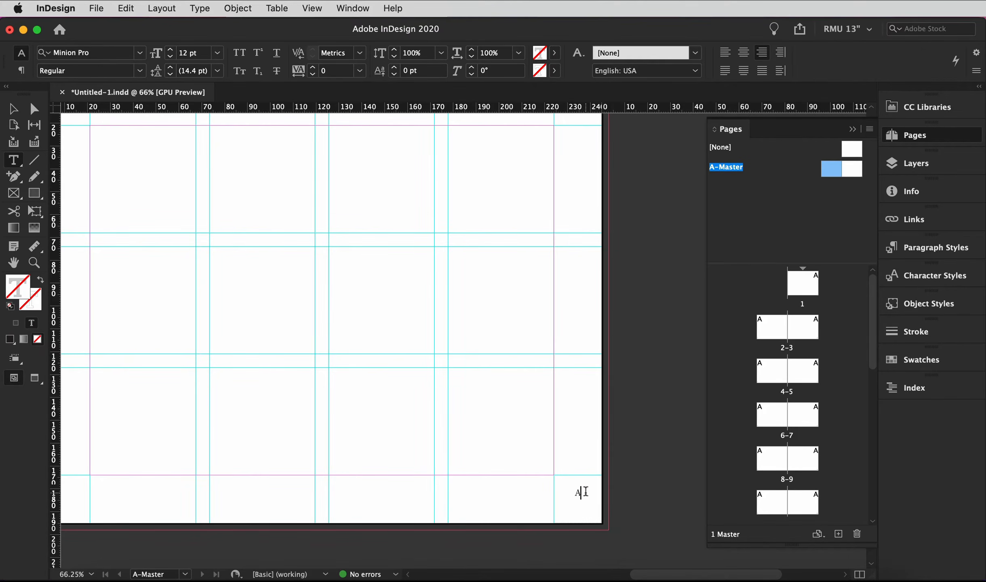
Format the right master page's number marker in Sabon Next LT Pro at 8 pt and deselect its frame.
drag(586, 481, 579, 481)
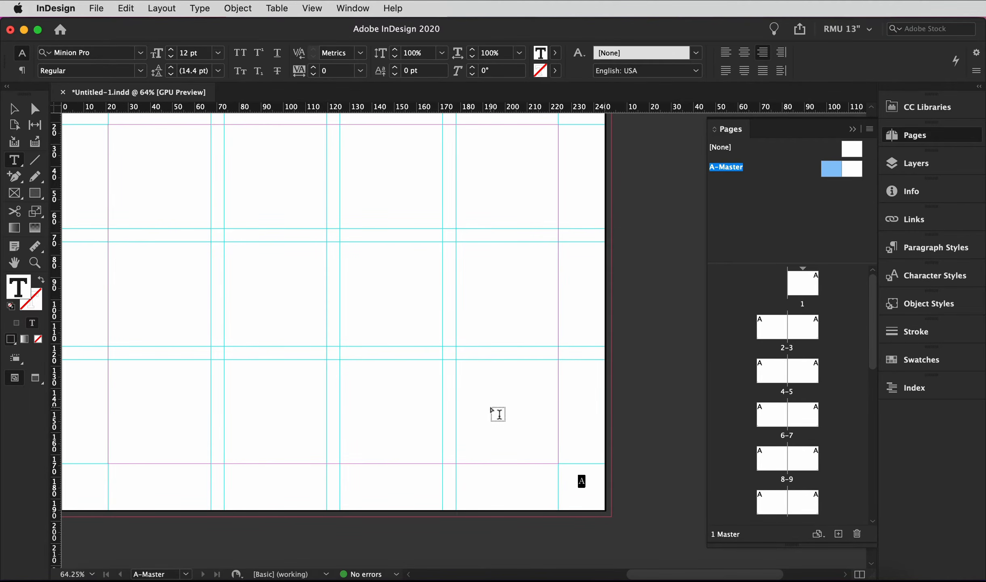
click(141, 53)
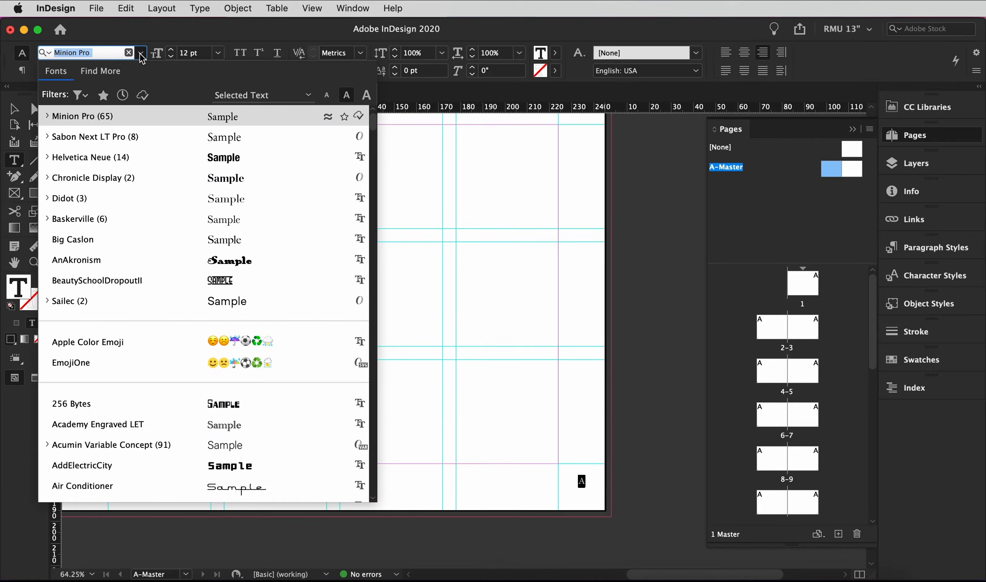
click(99, 138)
click(171, 57)
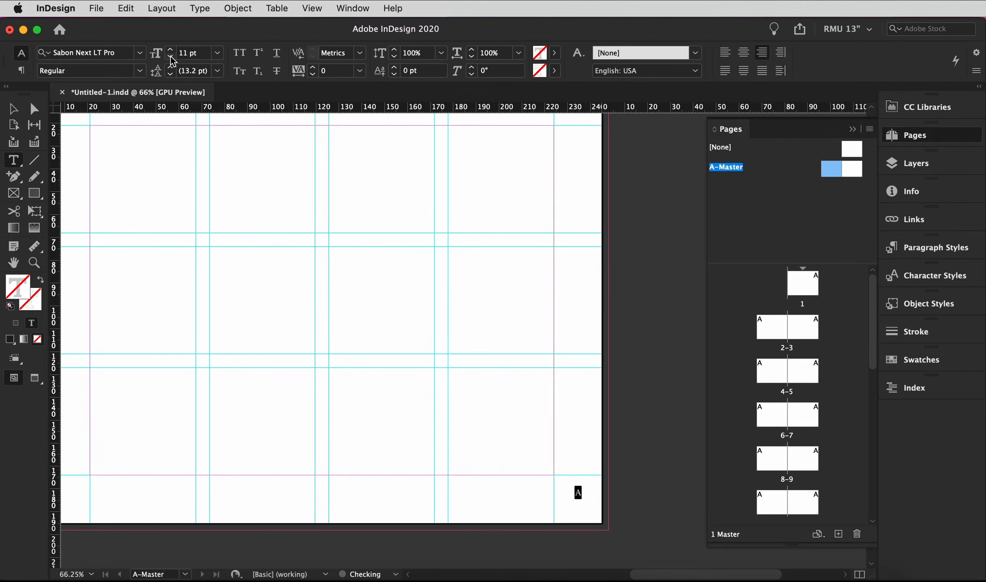
click(171, 57)
click(171, 58)
click(171, 58)
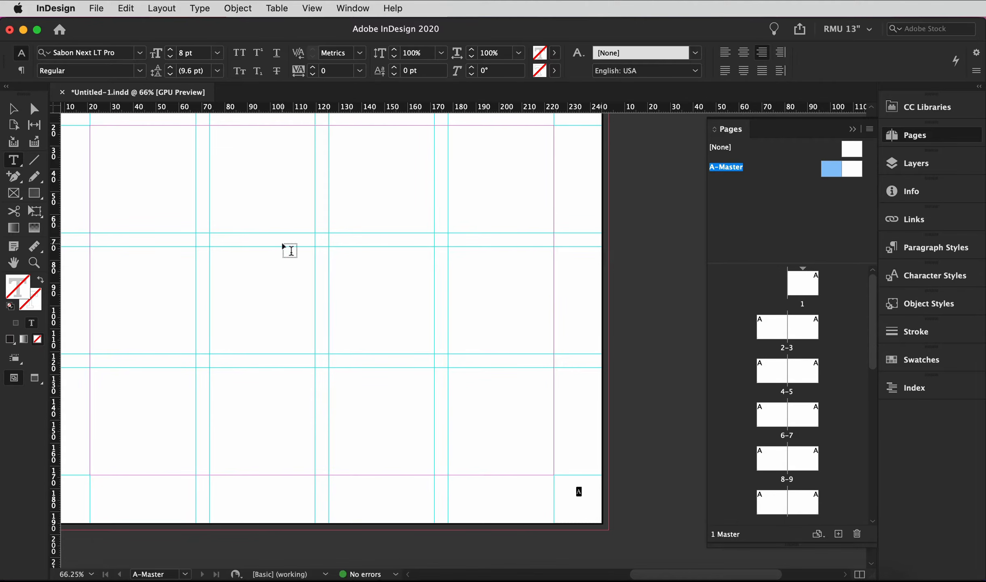
key(Escape)
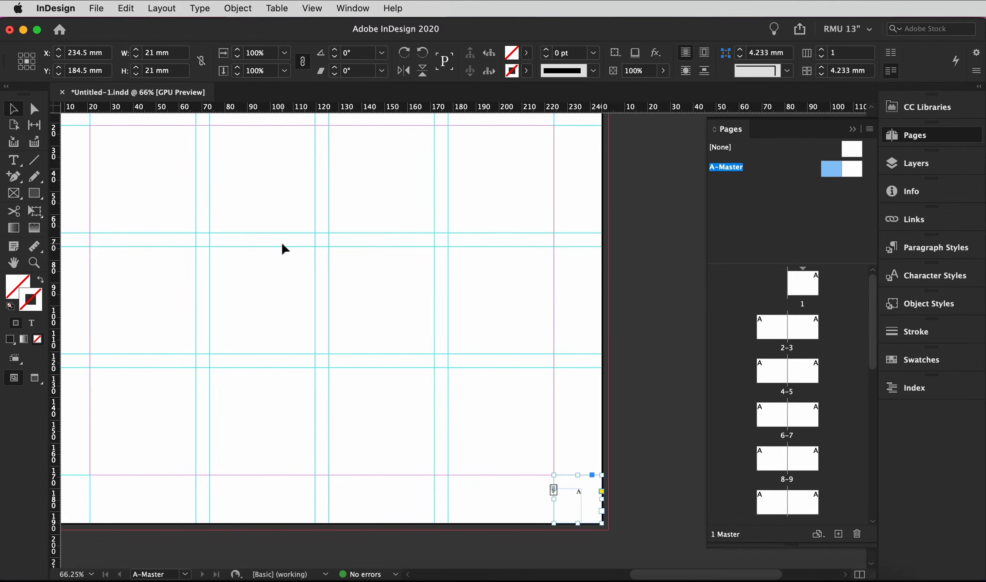
click(701, 289)
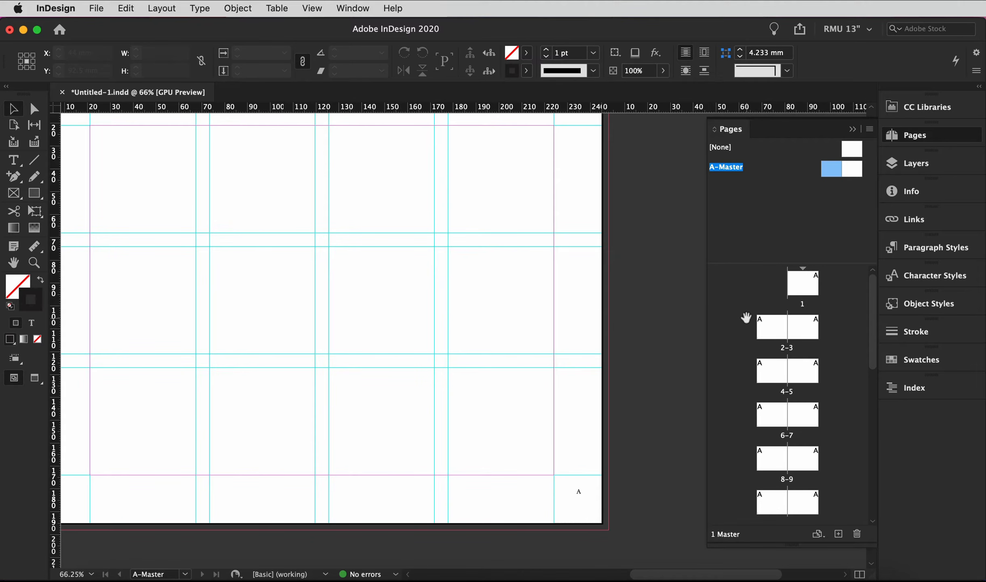
Go to the 2–3 spread and check the automatic page numbers in the outer bottom corners of the document pages.
double_click(769, 331)
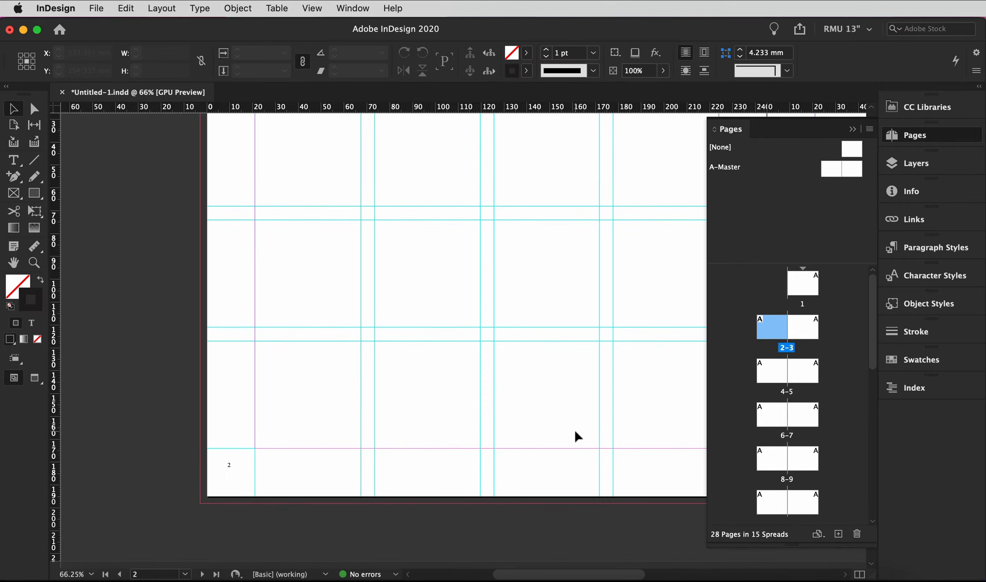
scroll(575, 430, right, 5)
scroll(575, 430, right, 5)
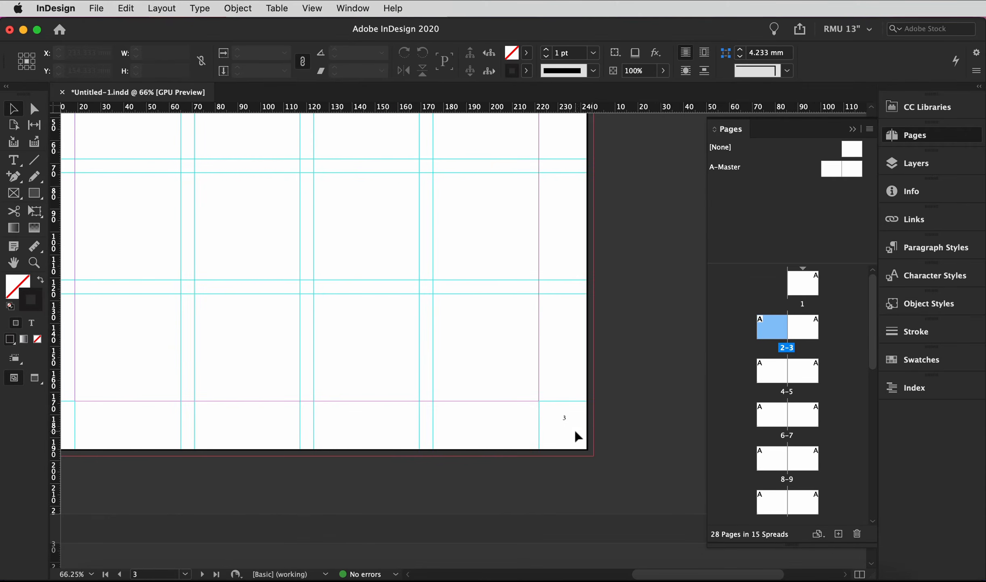
scroll(575, 430, down, 10)
scroll(570, 465, right, 5)
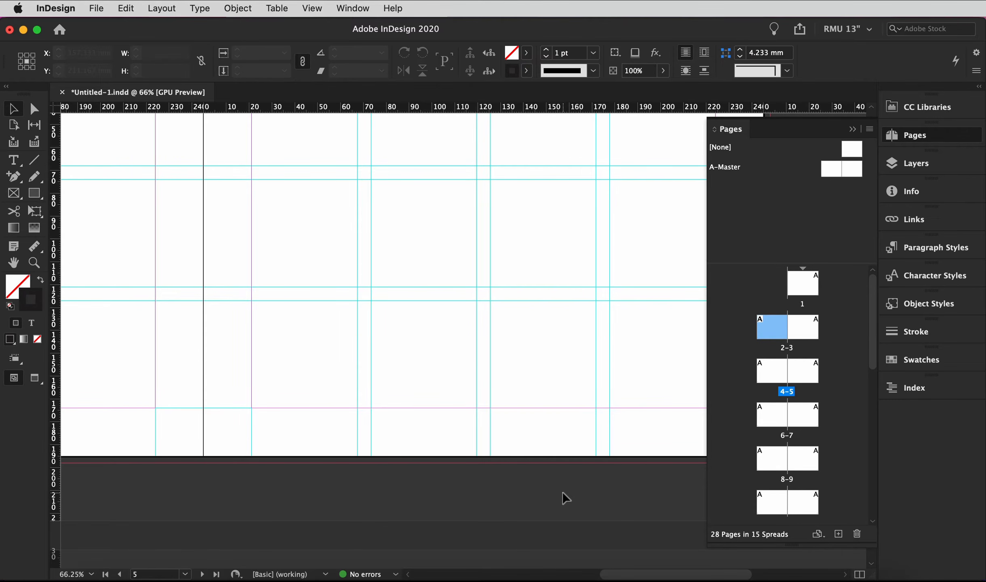
key(super+z)
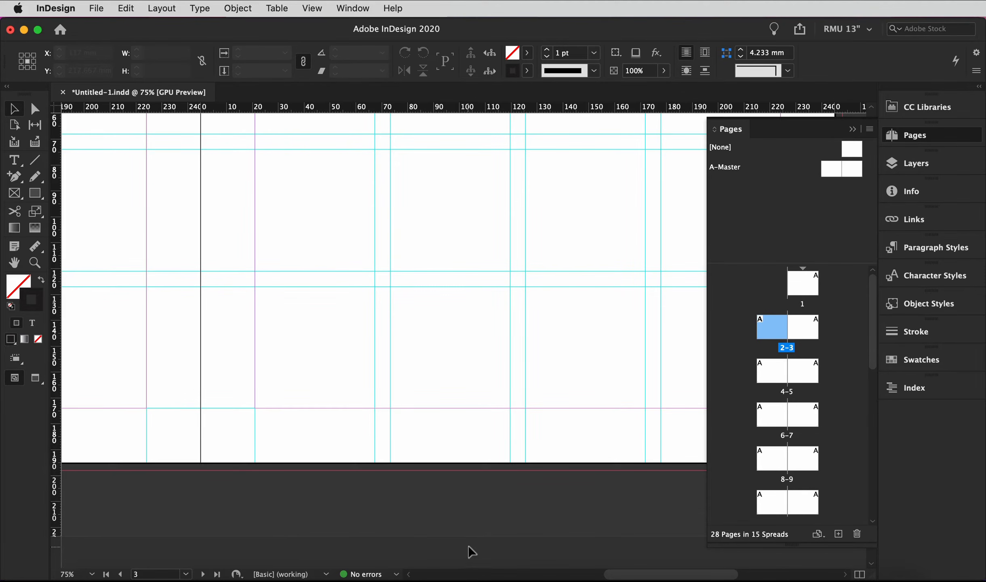
Duplicate the A-Master spread to create a second master spread.
click(819, 187)
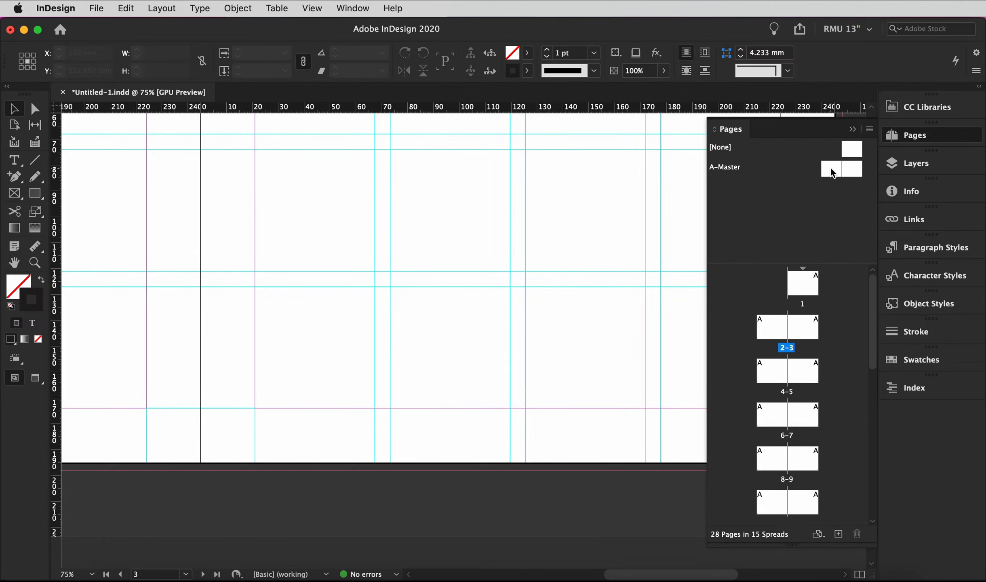
click(833, 170)
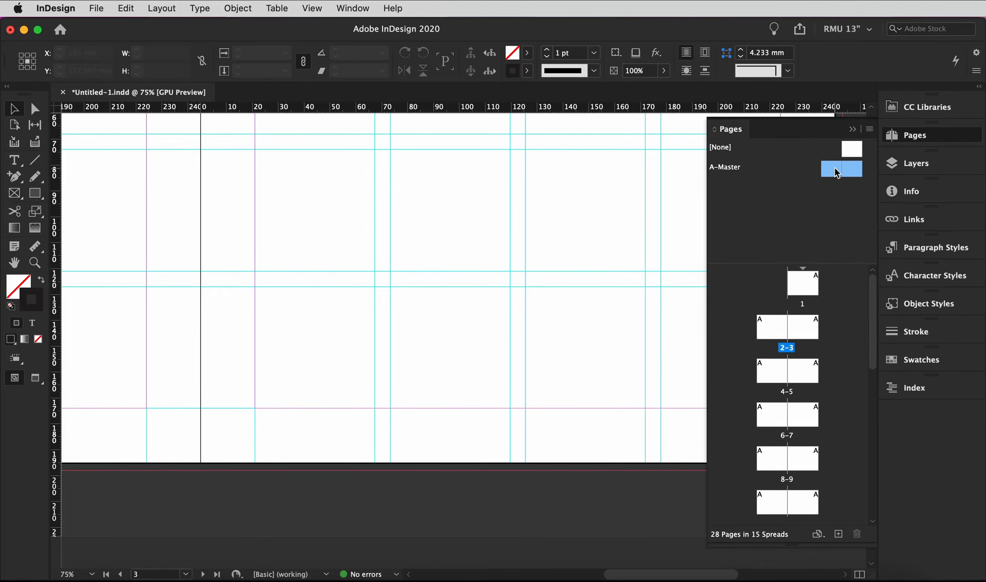
right_click(835, 169)
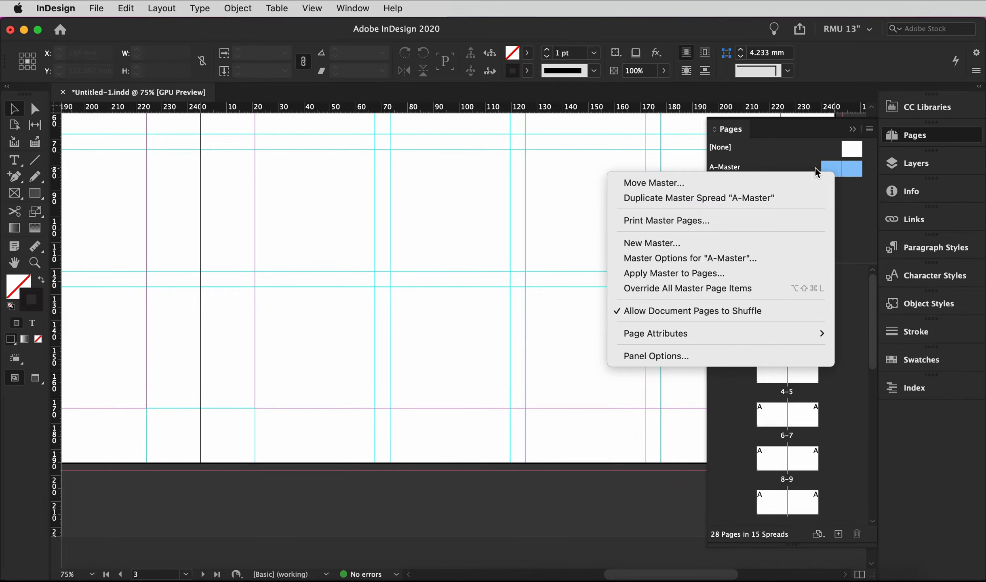
click(763, 198)
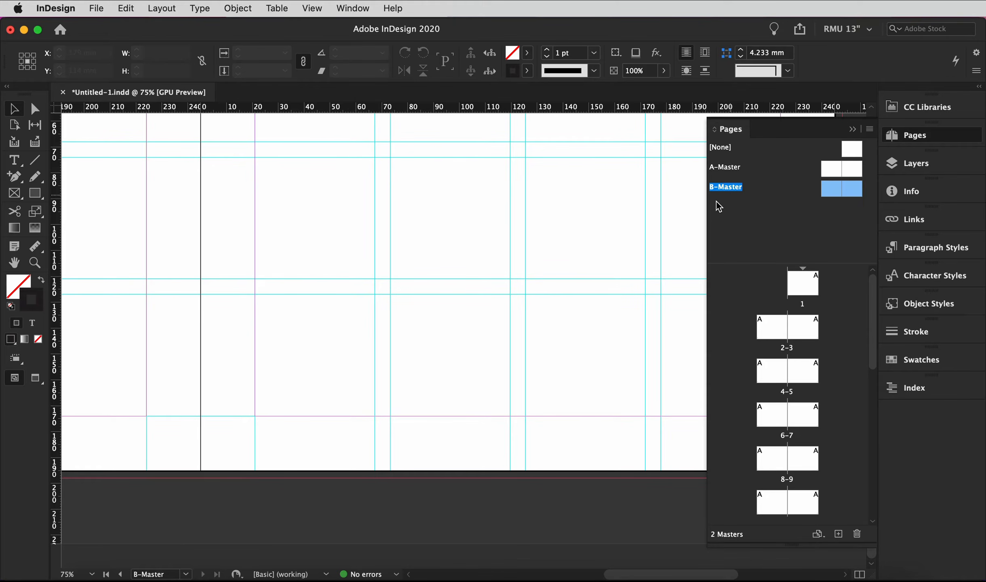
Delete the page number frames from both pages of the B-Master spread.
scroll(655, 224, left, 10)
scroll(655, 225, left, 5)
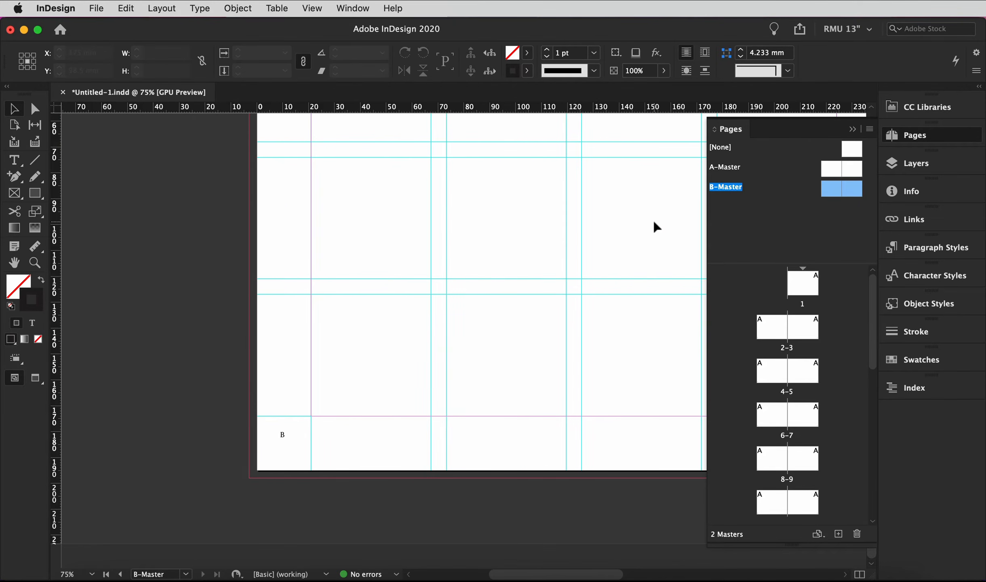
click(304, 442)
scroll(285, 440, right, 10)
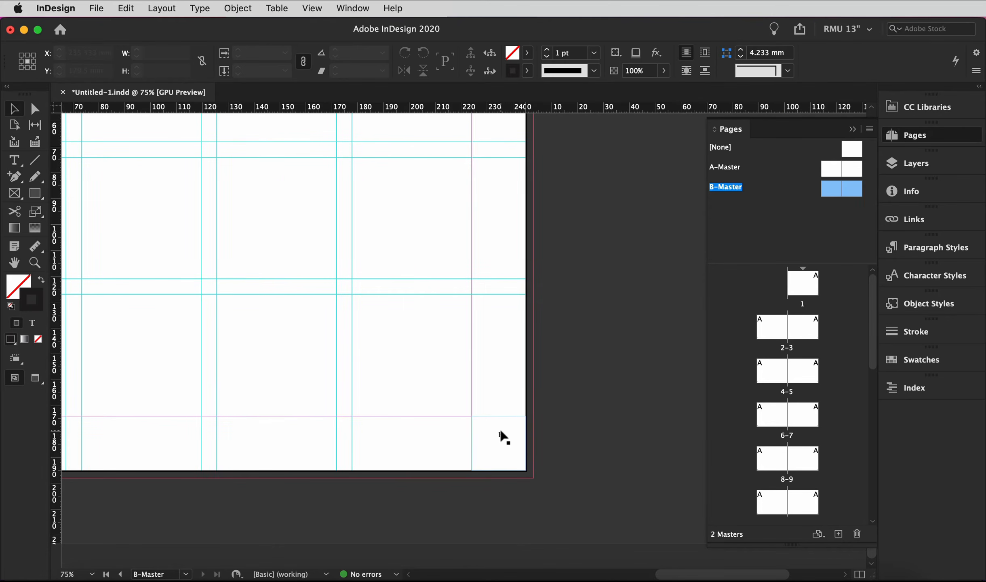
click(502, 433)
key(BackSpace)
Rename the B-Master spread as Bleed, keeping its prefix B.
right_click(725, 187)
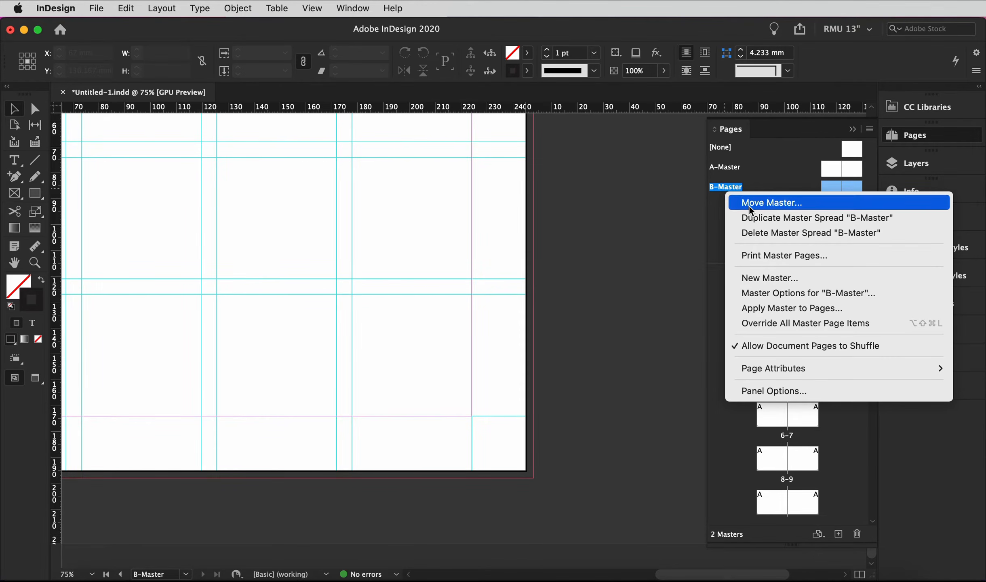
click(776, 294)
text(B)
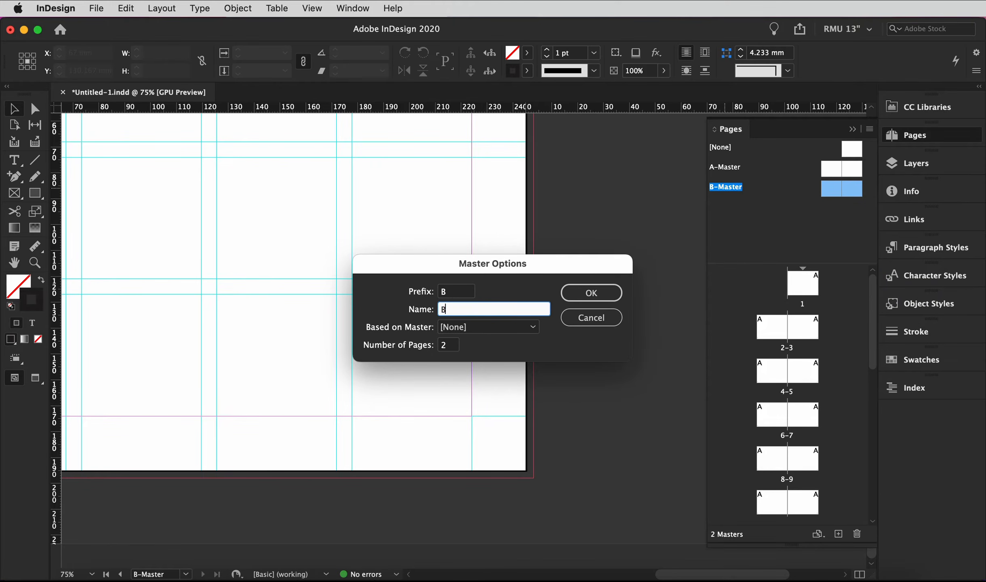
text(leed)
key(Return)
Rename the A-Master spread as Grid, keeping its prefix A.
double_click(726, 169)
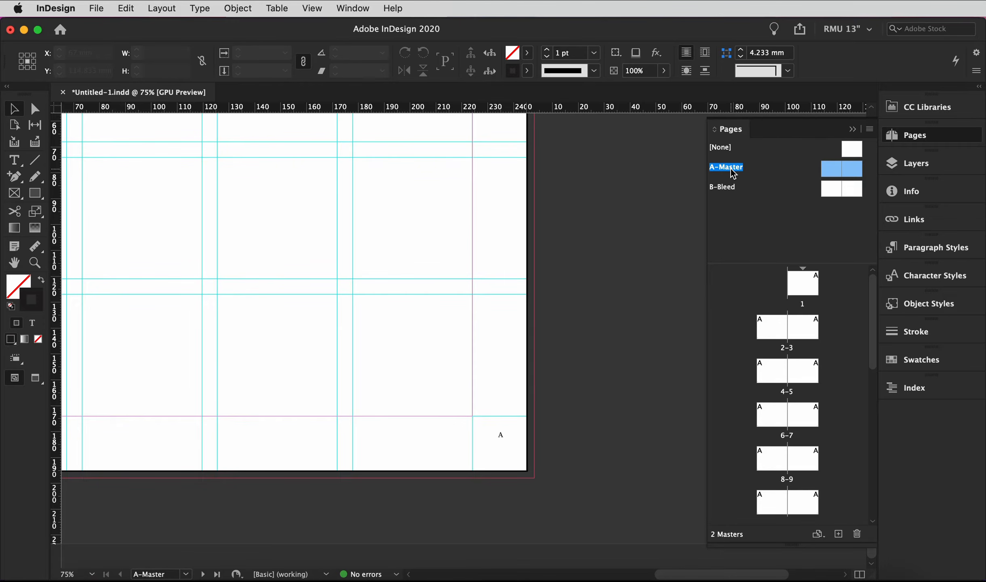
right_click(731, 168)
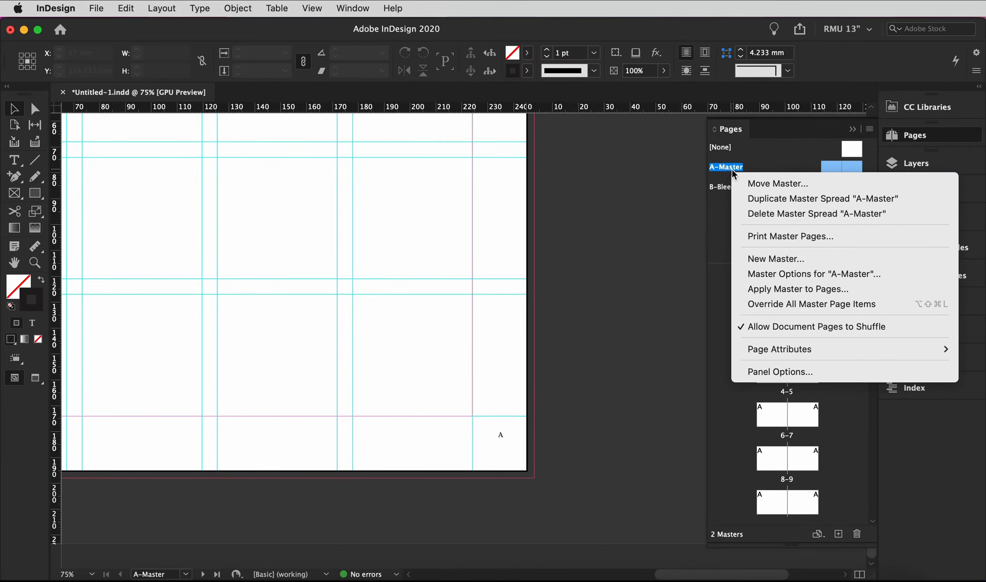
click(805, 276)
key(Tab)
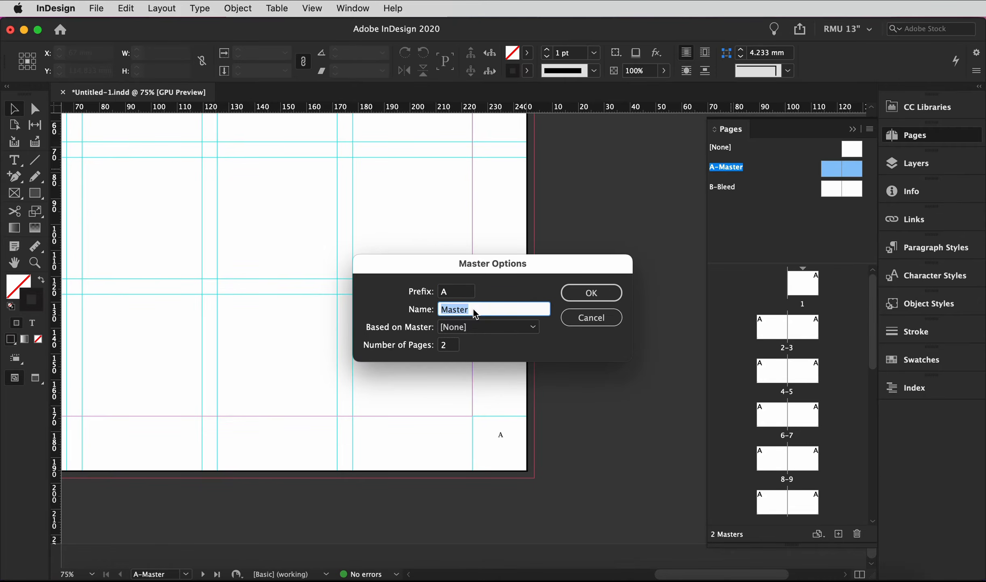
text(Grid)
key(Return)
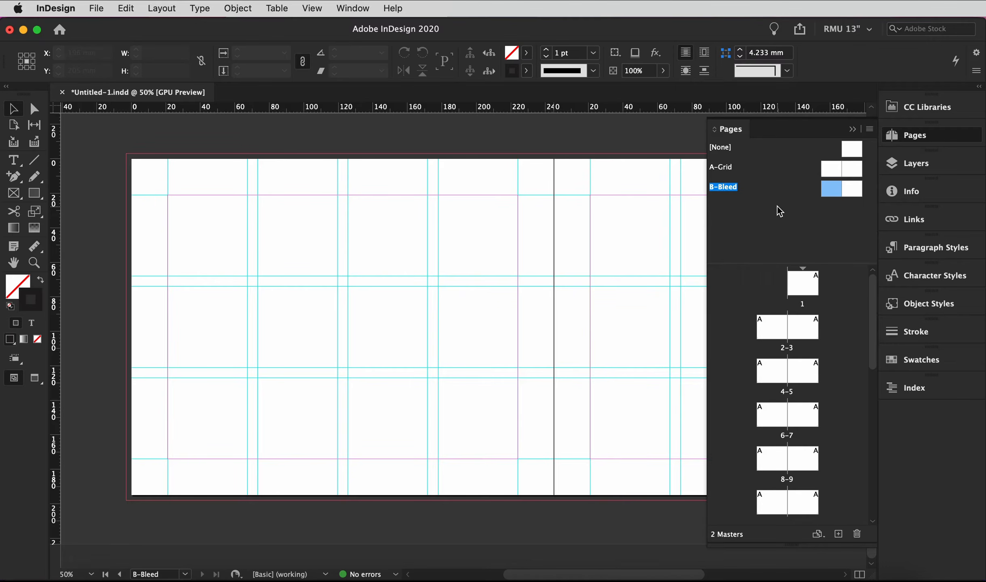
Return to page 3 and look over the first document pages with their guides and page numbers.
double_click(812, 331)
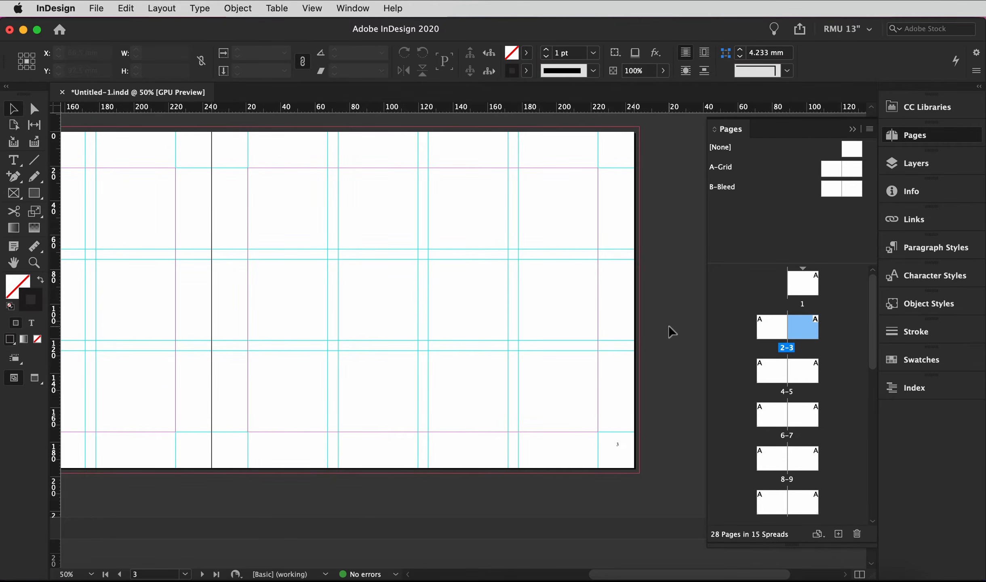
scroll(669, 325, up, 10)
scroll(669, 325, up, 3)
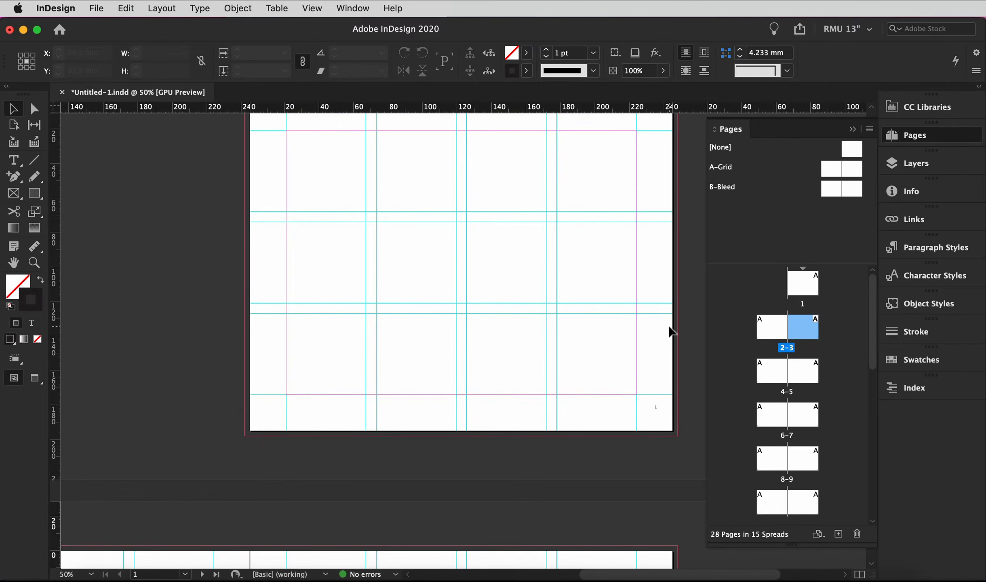
scroll(669, 327, down, 10)
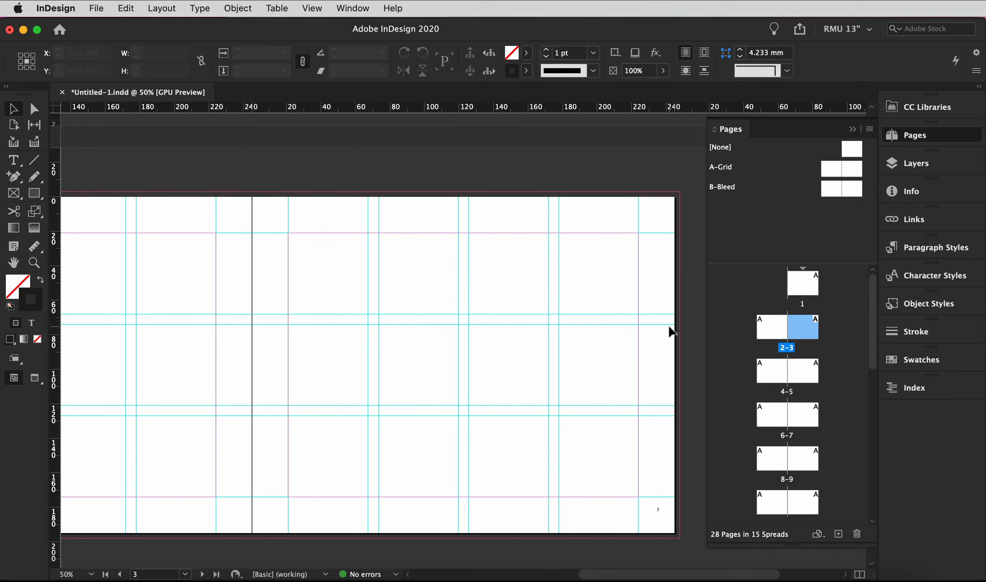
key(super+minus)
scroll(672, 333, down, 2)
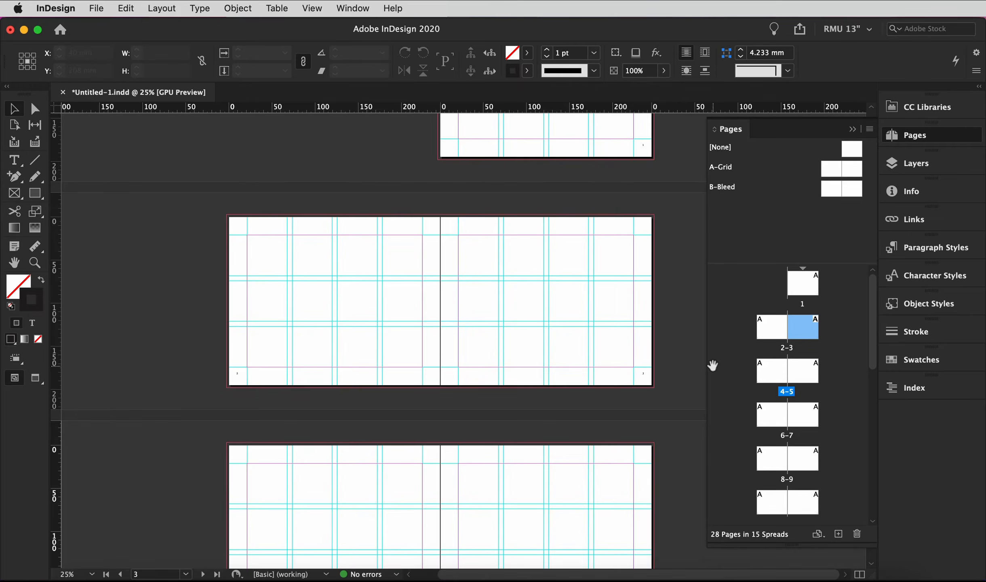
Place mos-design-03-unsplash.jpg on page 4 from the upper-left margin corner to the inner margin, about 205 mm wide.
key(super+d)
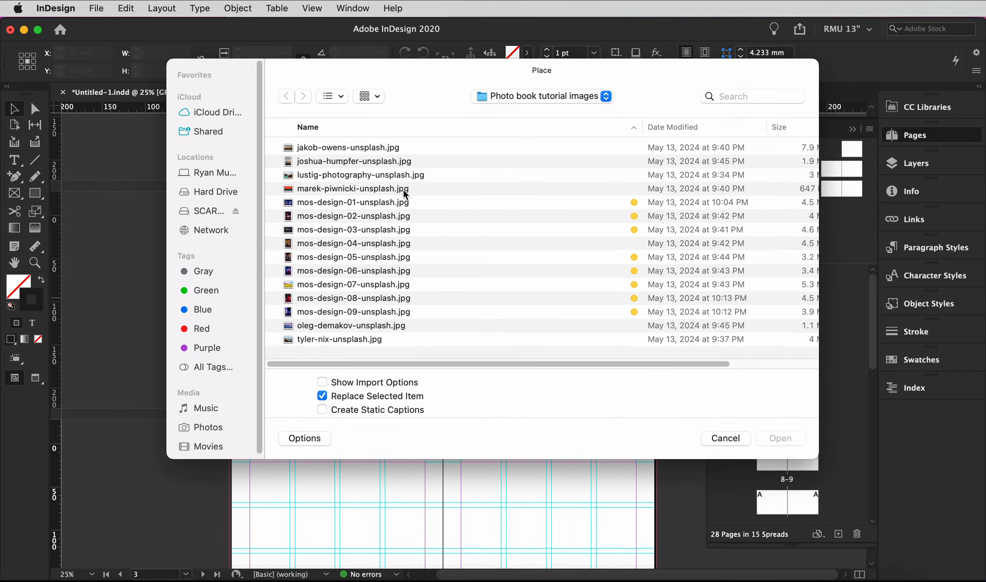
click(400, 174)
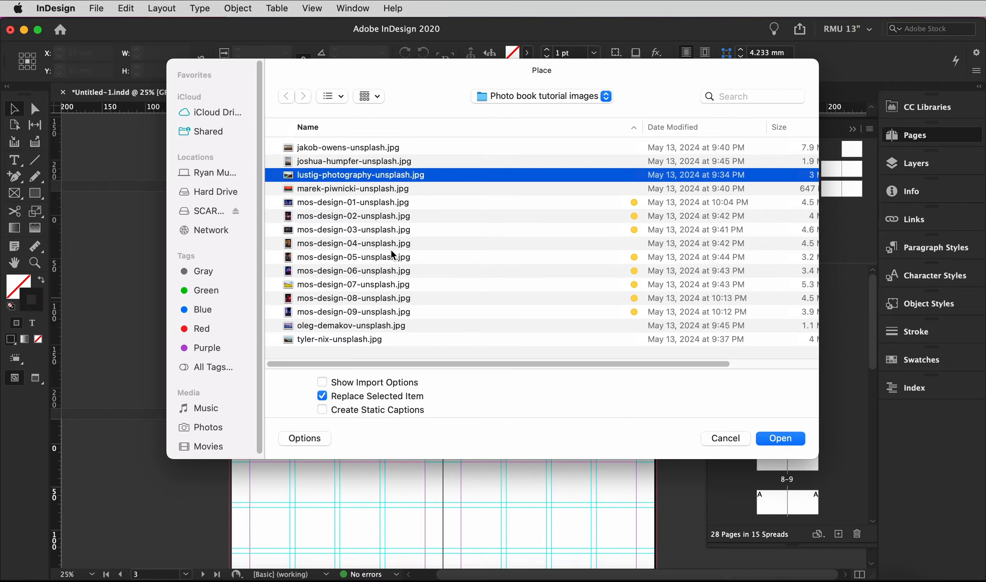
click(366, 230)
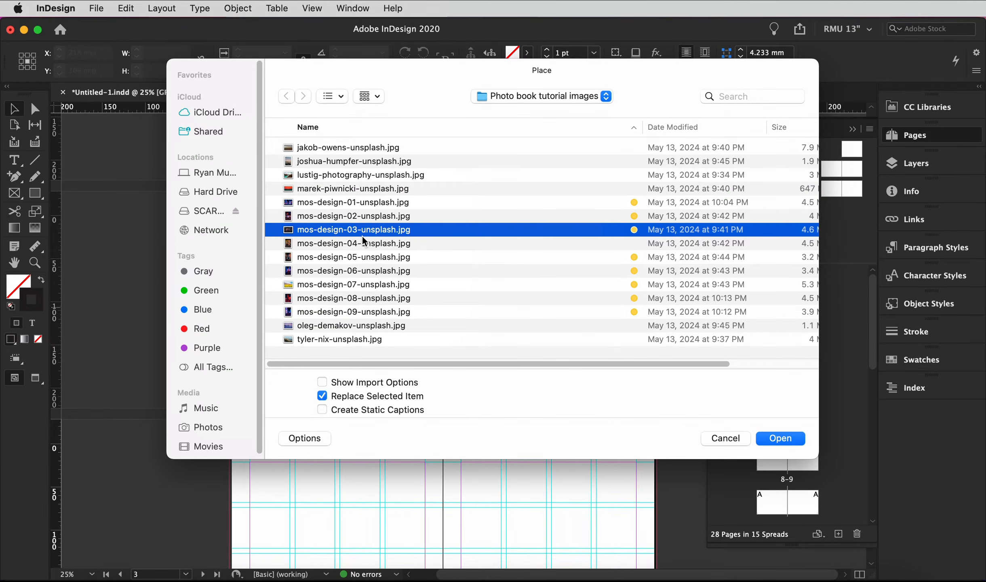
key(Return)
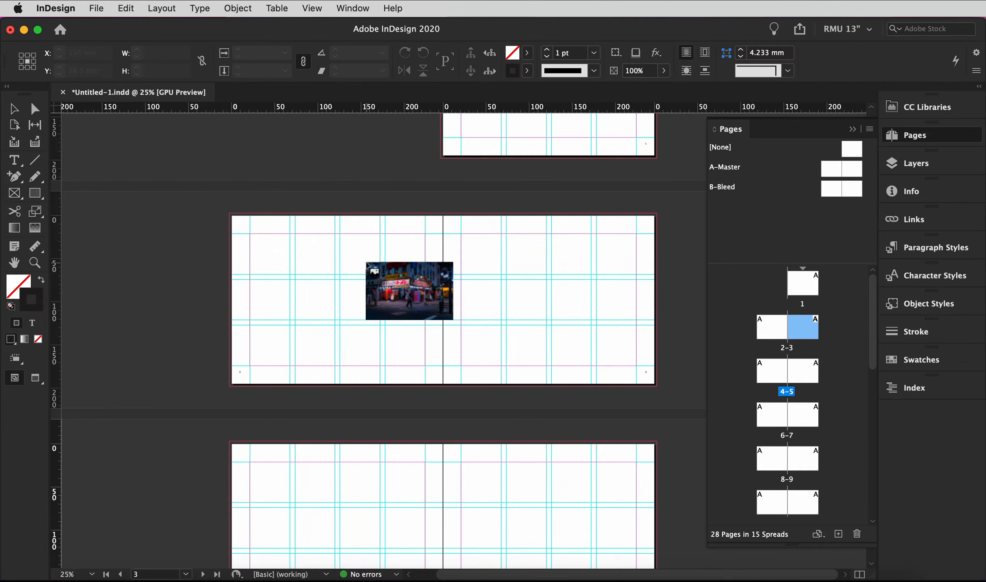
scroll(253, 242, down, 5)
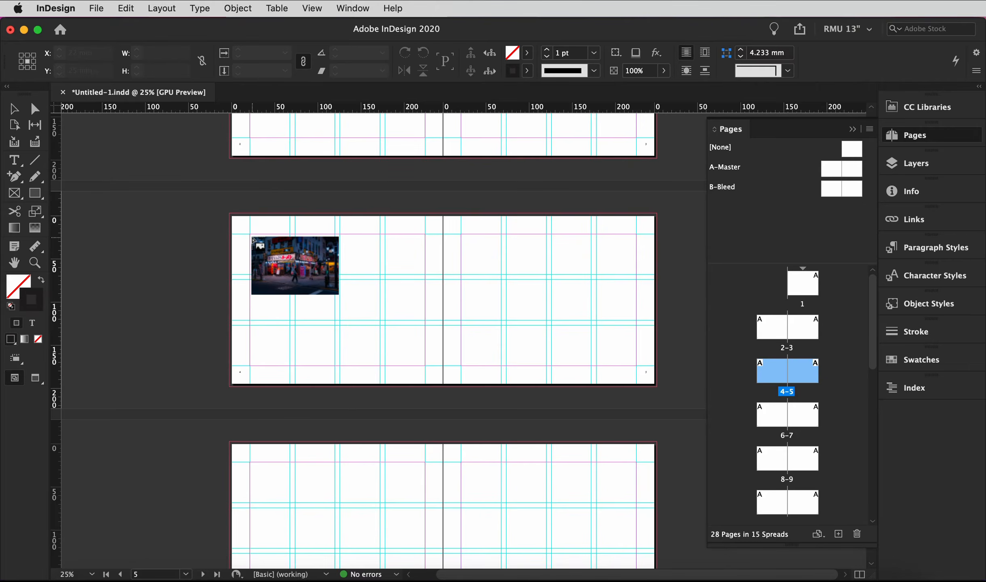
drag(249, 233, 427, 351)
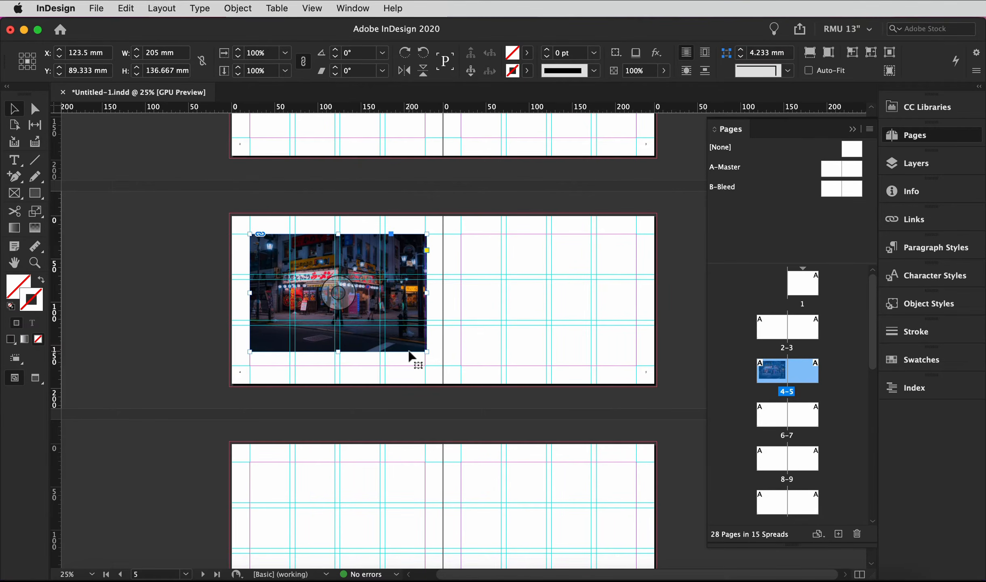
Preview the 4–5 spread without guides, return to the normal view and deselect the photo.
key(w)
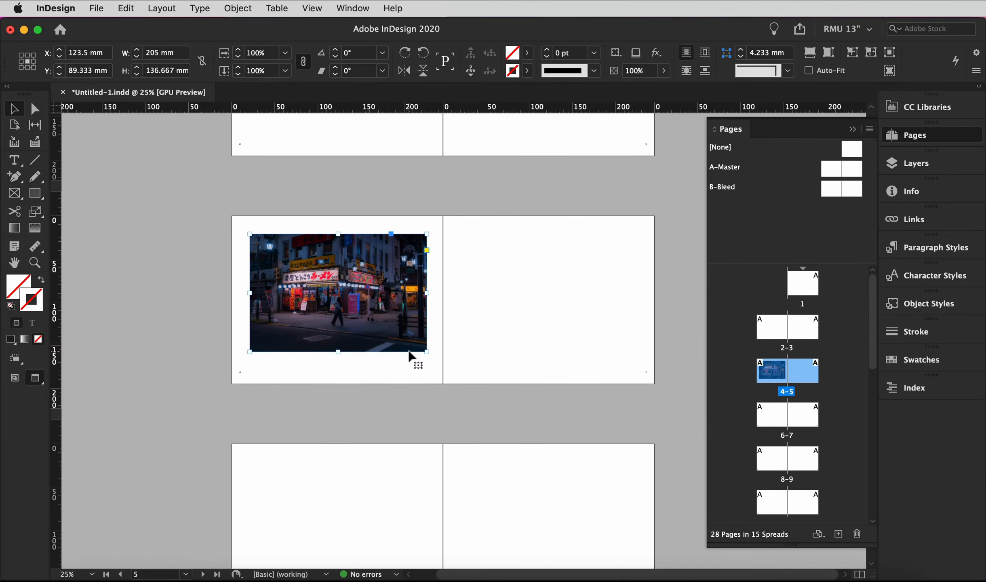
key(w)
click(467, 438)
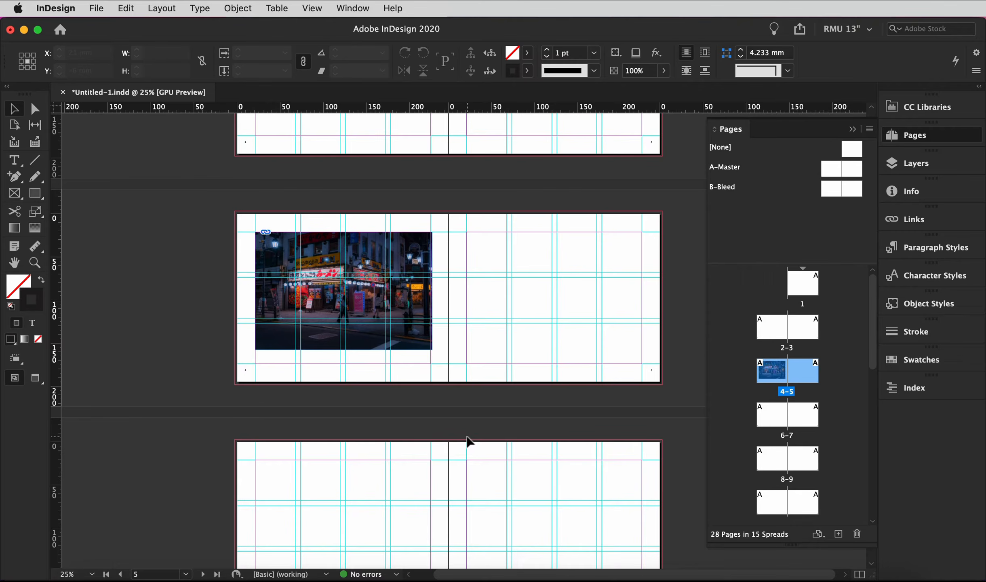
Copy the photo from page 4 to the 2–3 spread and remove the original from page 4.
click(419, 329)
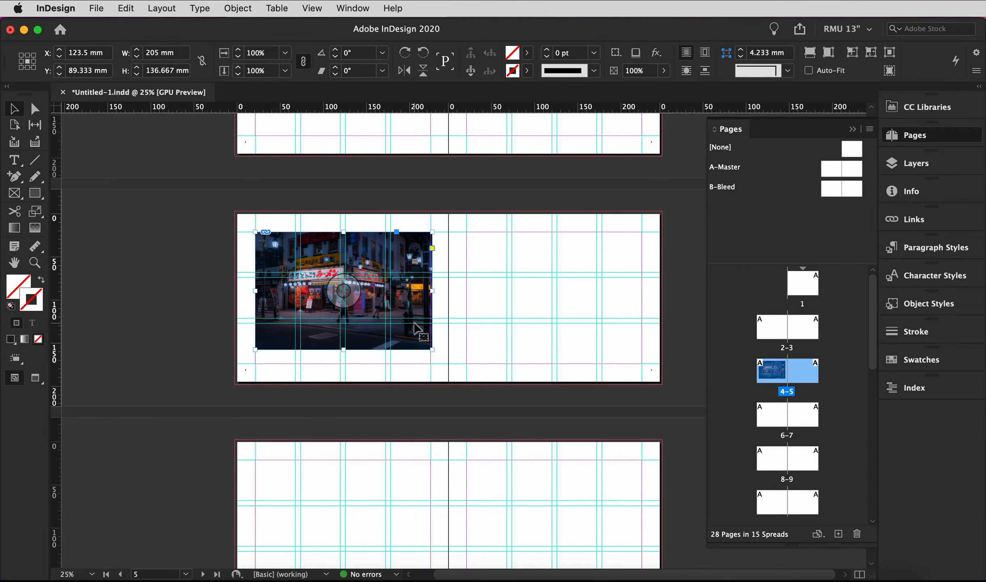
scroll(417, 329, up, 5)
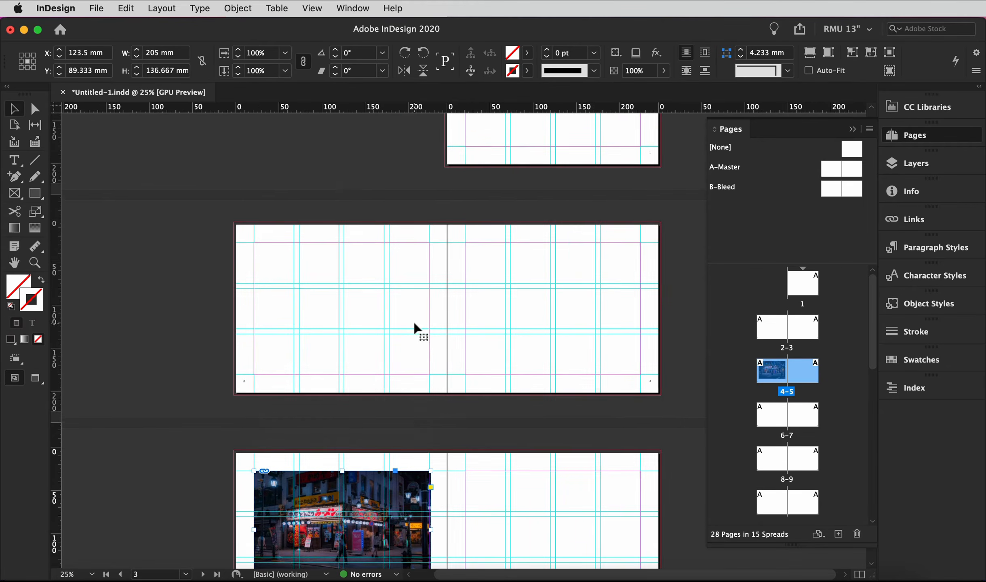
click(576, 324)
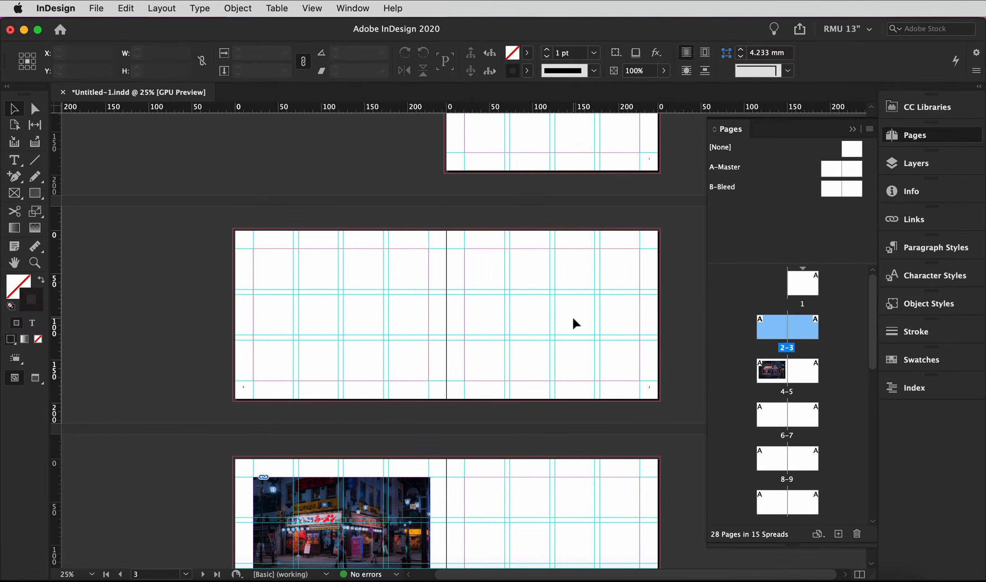
key(super+v)
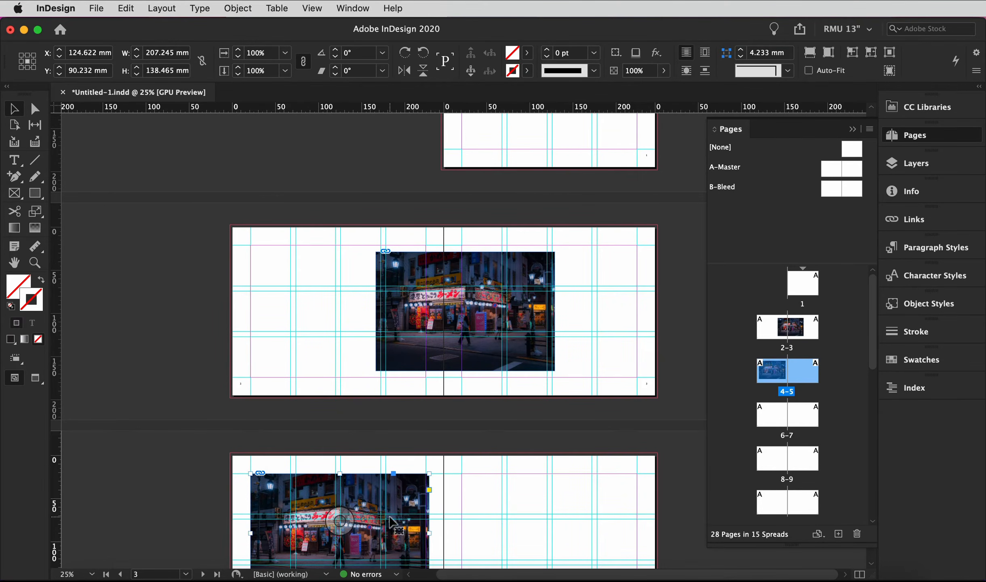
key(super+z)
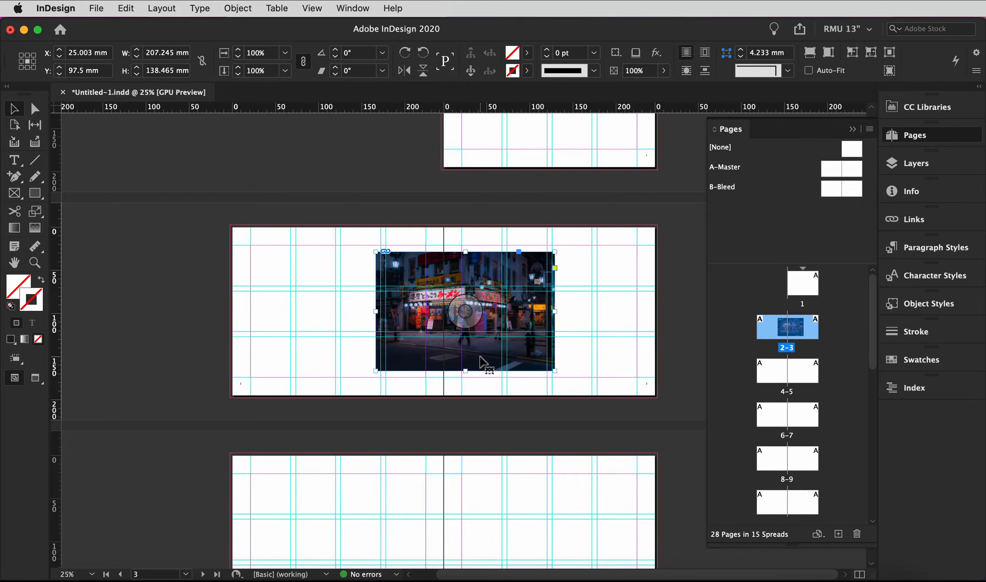
Move the photo fully onto page 3 at about X 119.5 mm, against the outer margin, and deselect it.
drag(481, 361, 564, 361)
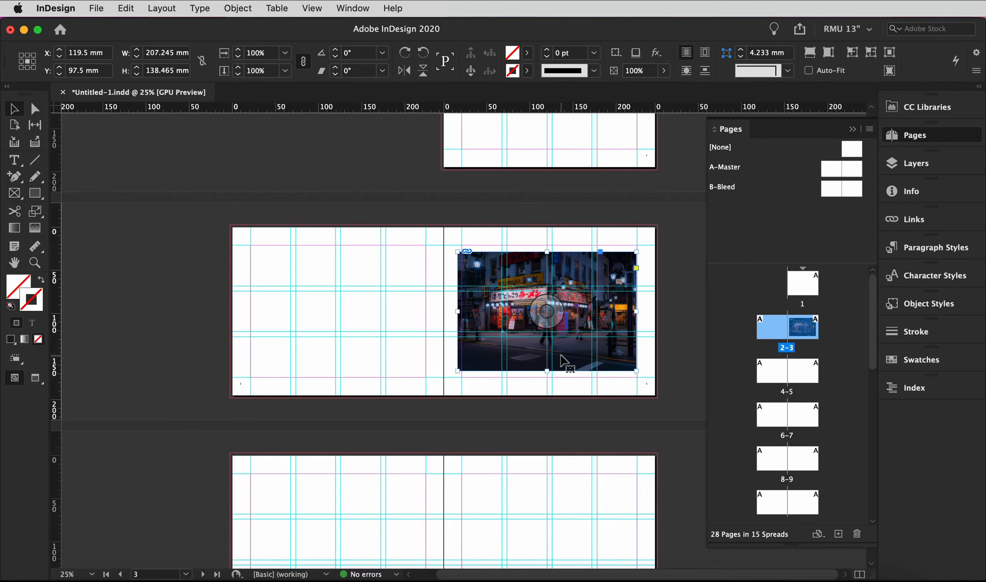
key(super+equal)
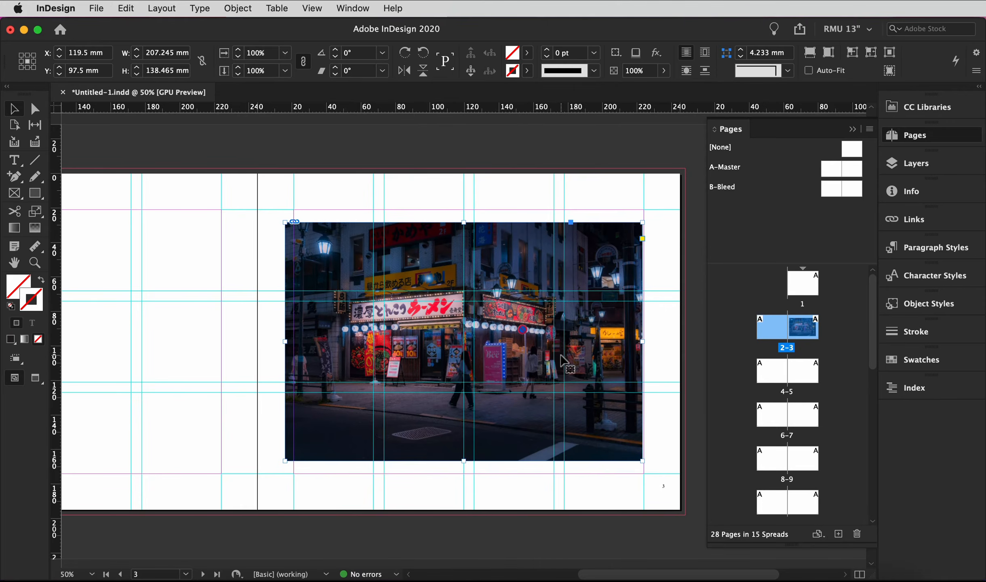
click(598, 478)
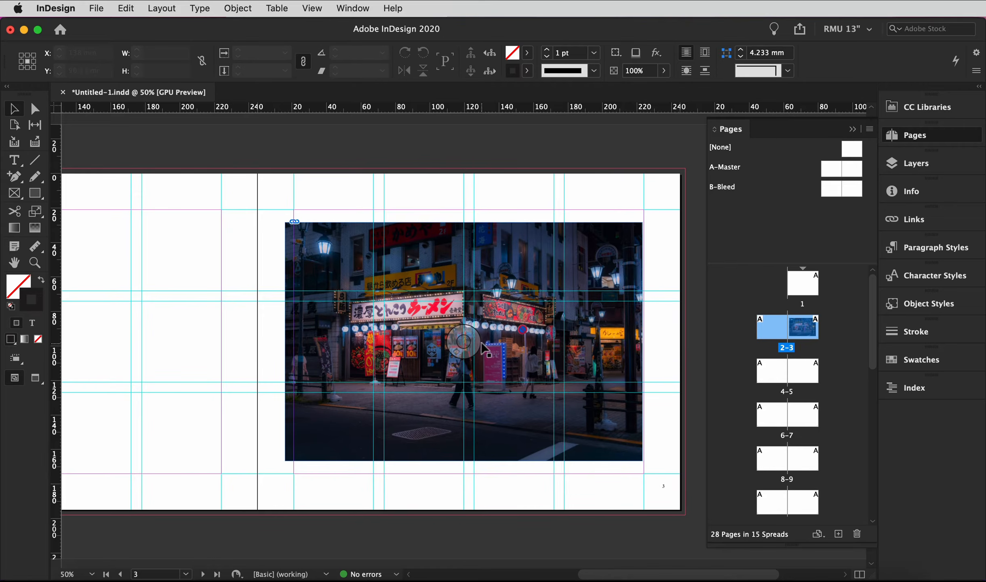
Select the photo content inside its frame on page 3 and examine the image up close at 100%.
click(463, 340)
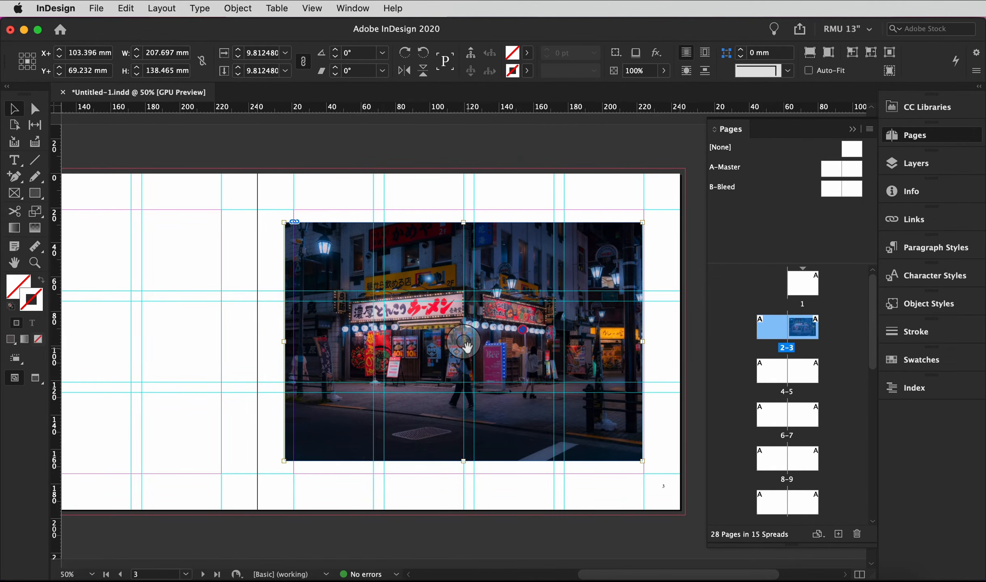
key(super+equal)
key(super+equal)
drag(373, 323, 466, 449)
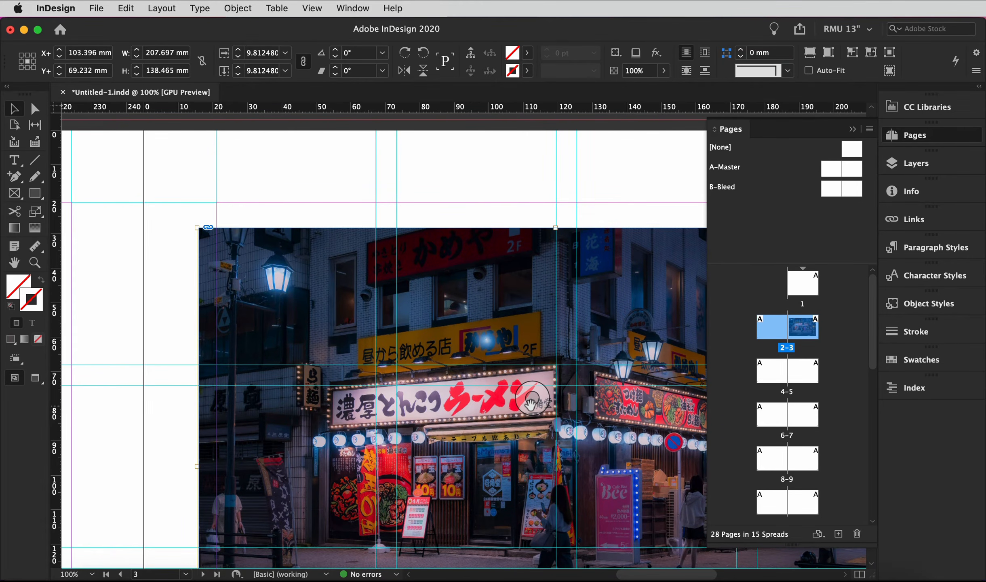
scroll(494, 429, up, 1)
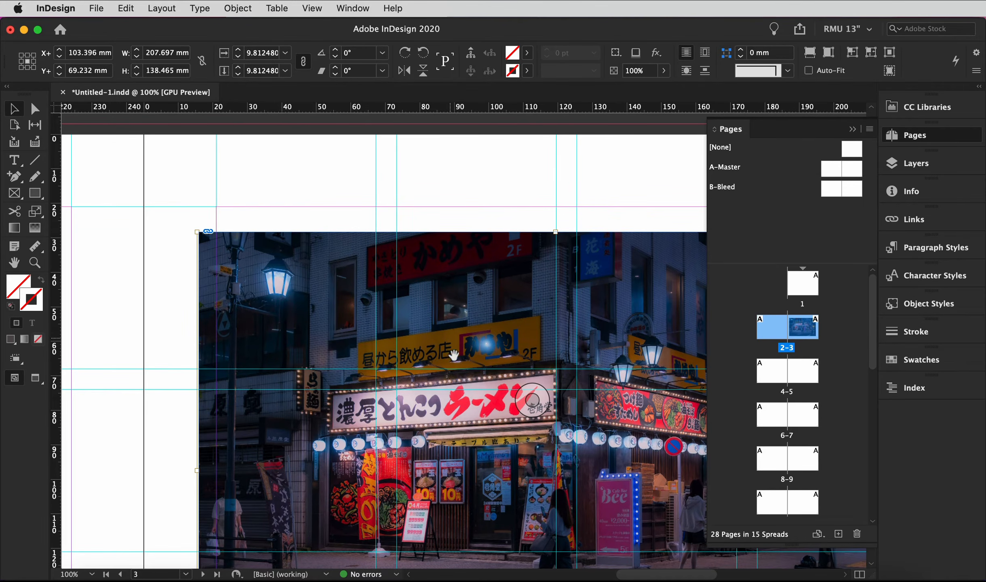
Deselect the photo content on page 3 and save the document.
drag(487, 356, 494, 454)
key(super+shift+a)
key(super+s)
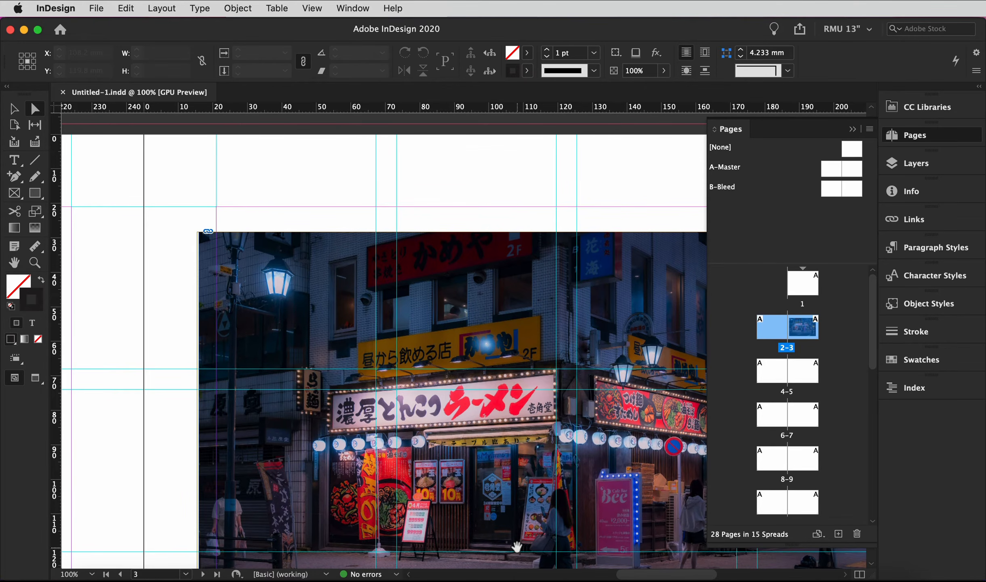
Move the photo together with its frame against page 3's top and outer margins, at about X 120.4 mm, Y 90.2 mm.
click(36, 110)
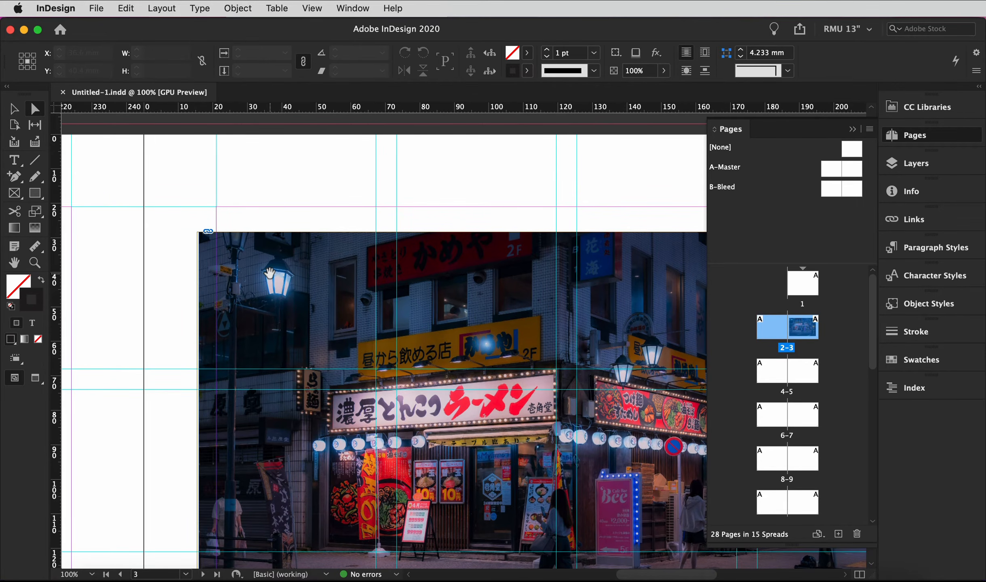
key(v)
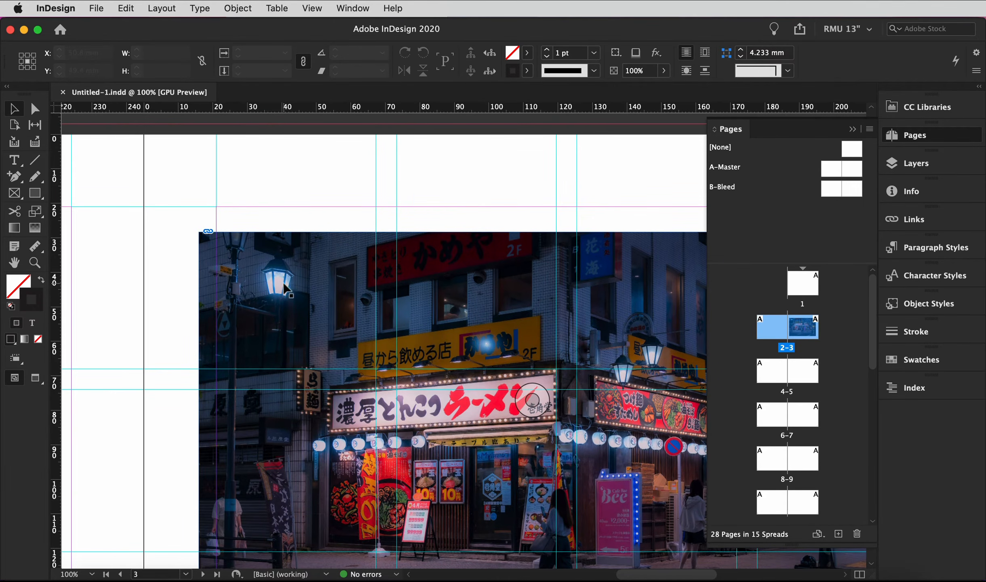
drag(320, 305, 219, 260)
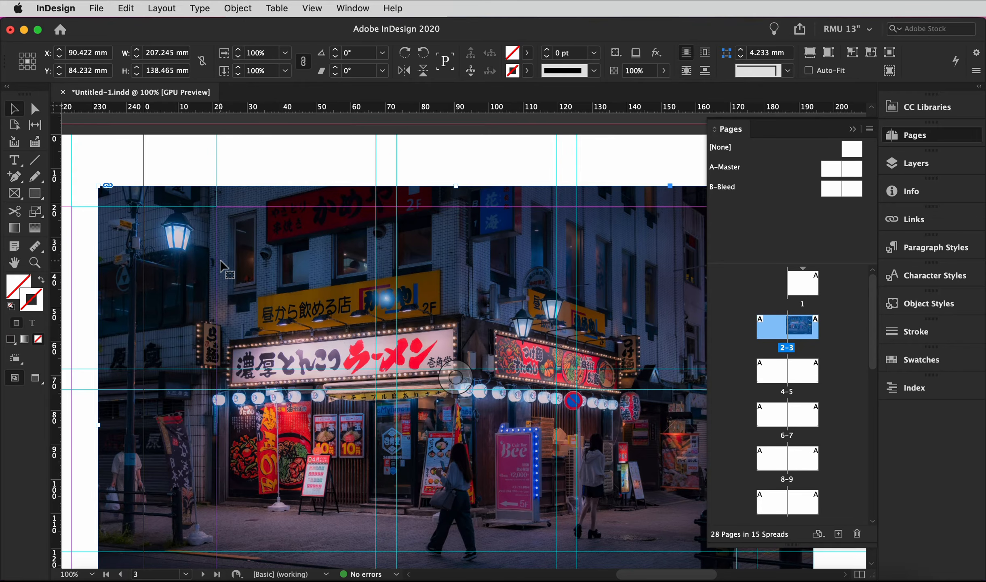
key(super+minus)
key(super+minus)
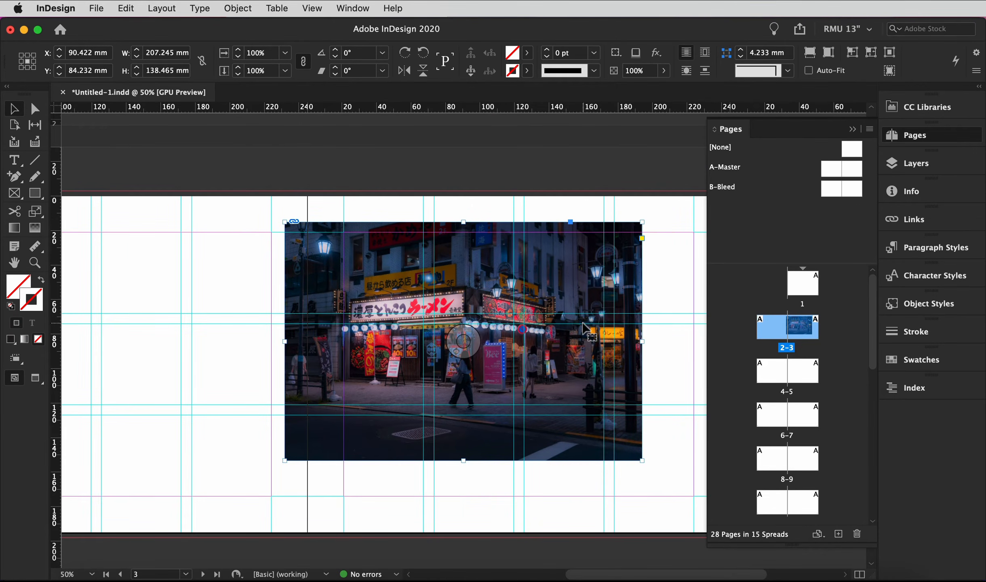
drag(582, 325, 638, 339)
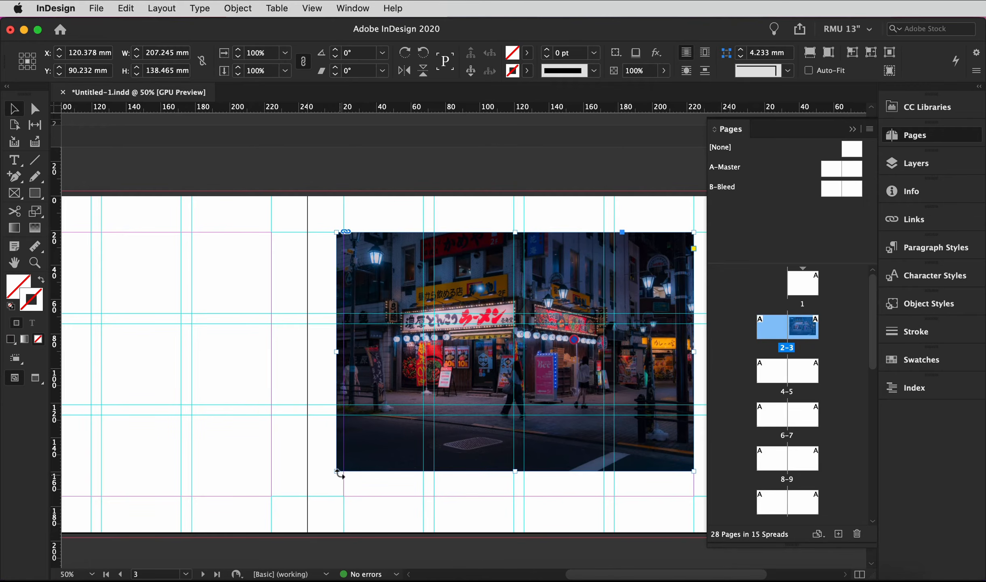
Scale the page 3 photo to about 229 × 153 mm, reaching the bottom margin, and crop its inner side to 203 mm wide.
drag(339, 471, 299, 496)
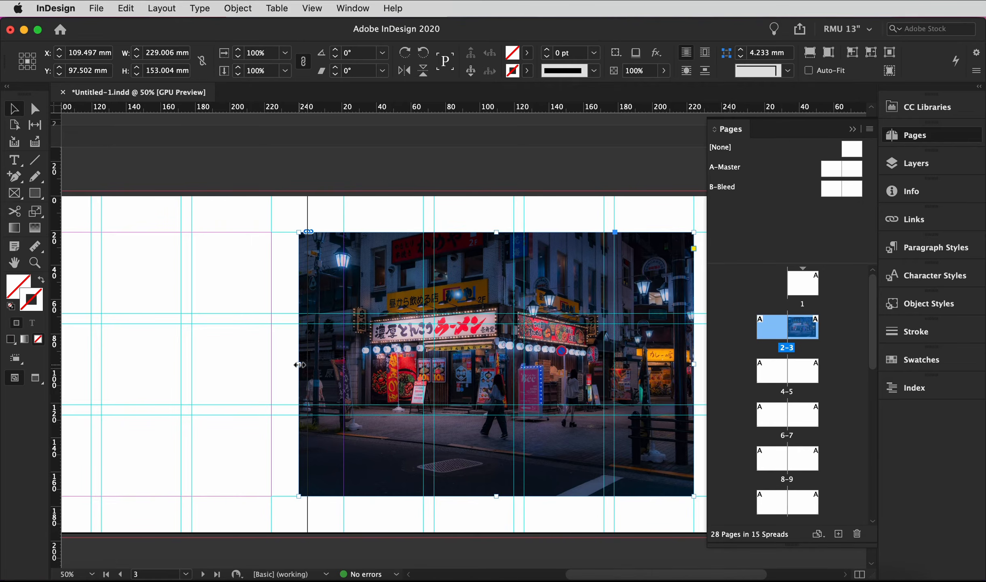
drag(299, 365, 344, 365)
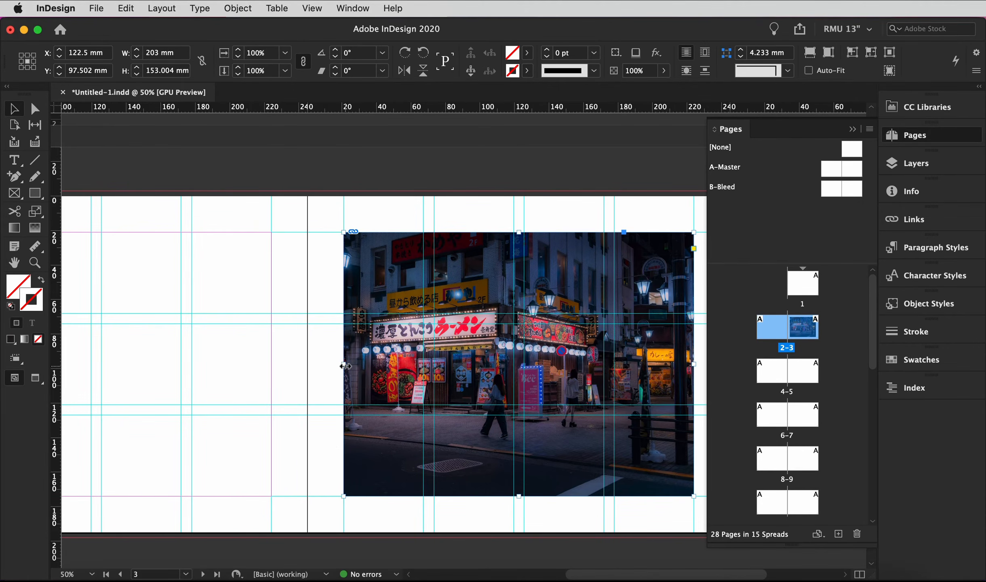
click(589, 539)
scroll(589, 539, down, 1)
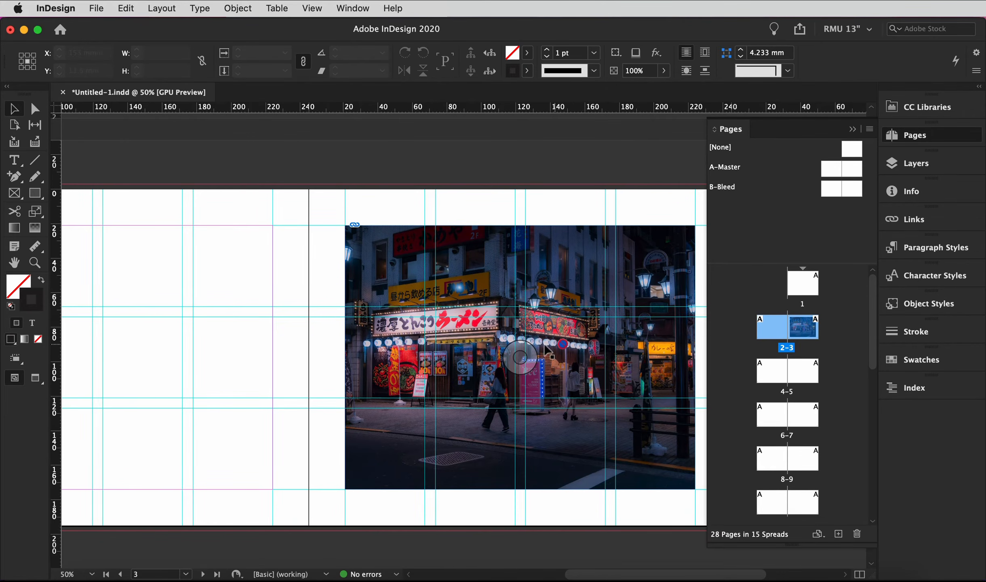
mouse_move(519, 357)
mouse_down()
mouse_move(519, 366)
mouse_move(543, 363)
mouse_move(523, 359)
mouse_up()
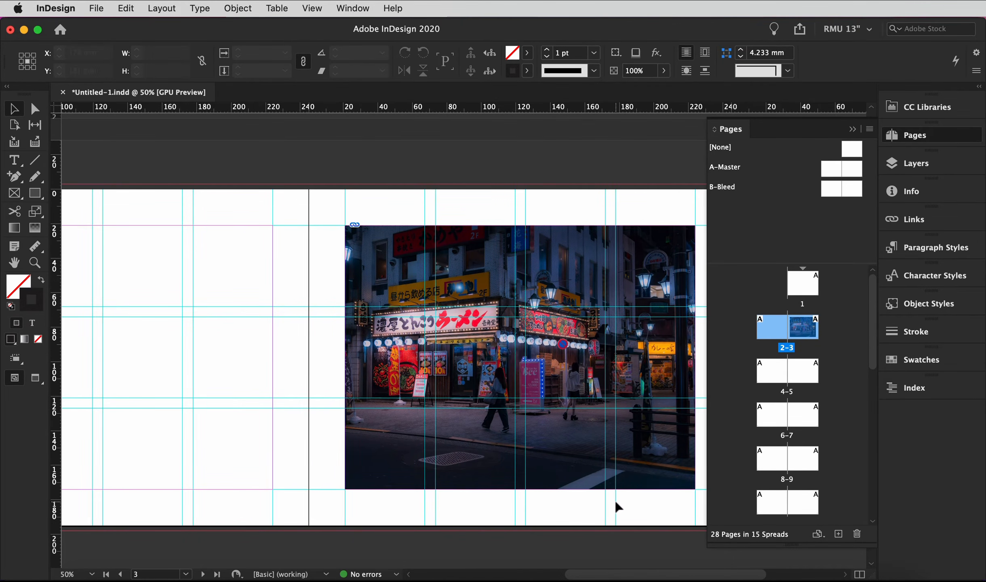
Switch to Adobe Bridge, pick mos-design-07-unsplash.jpg and bring it into the InDesign document for placing on the 4–5 spread.
key(super+minus)
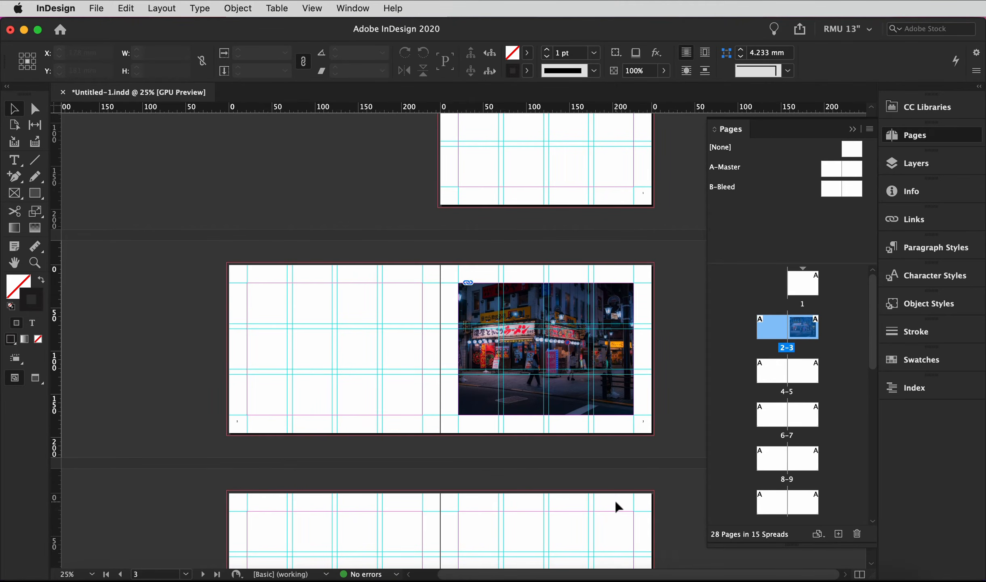
scroll(384, 361, down, 5)
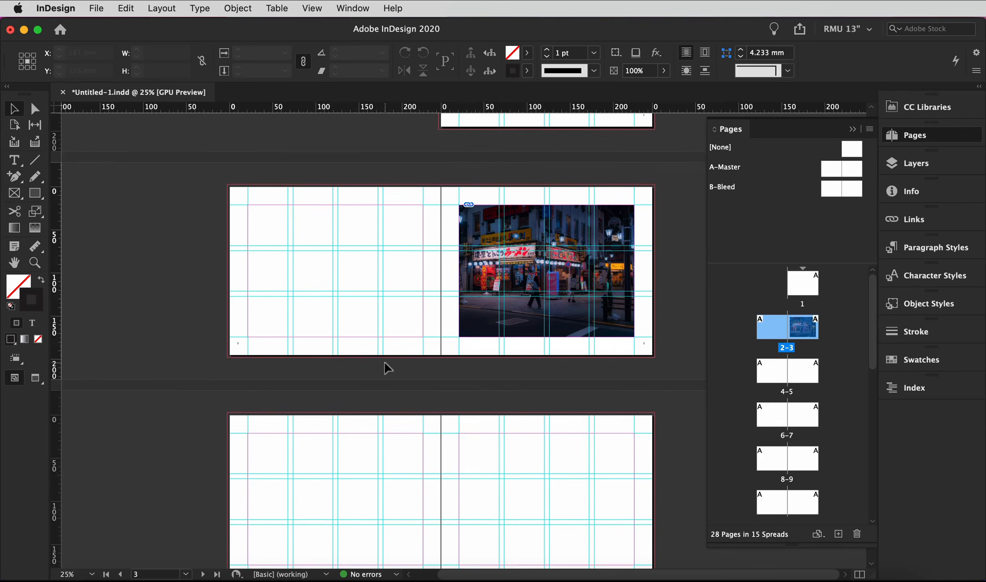
scroll(384, 362, down, 2)
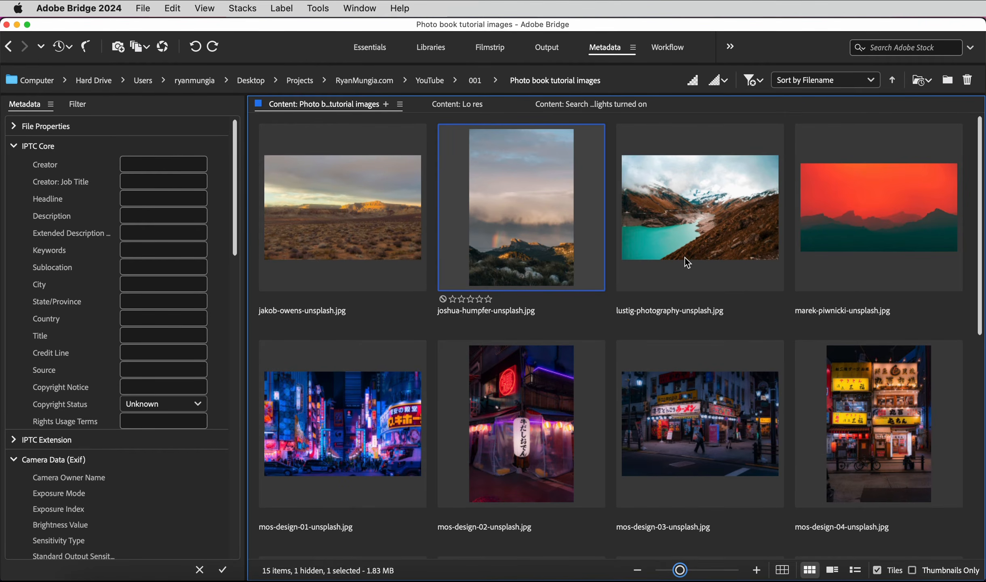
scroll(685, 257, down, 8)
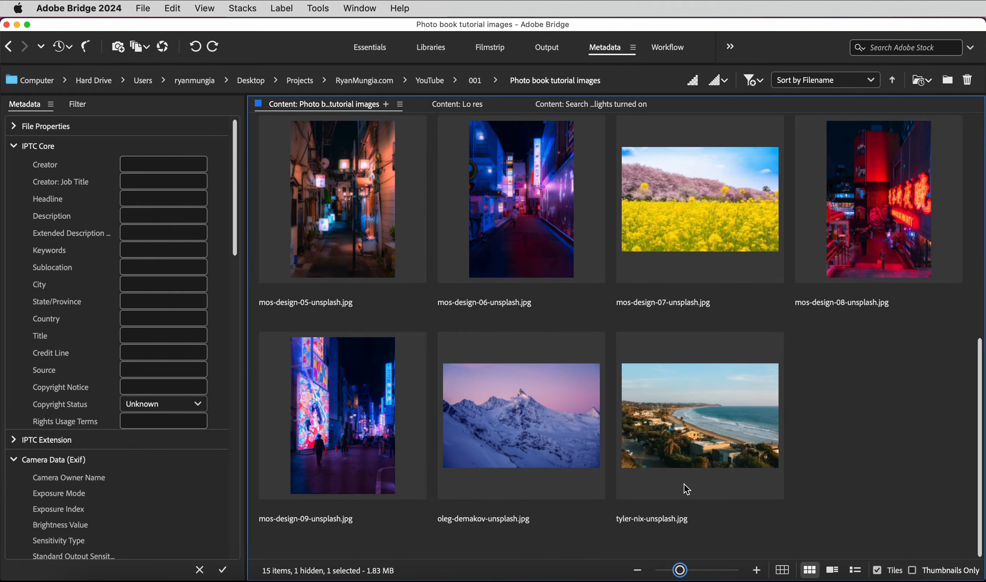
click(579, 401)
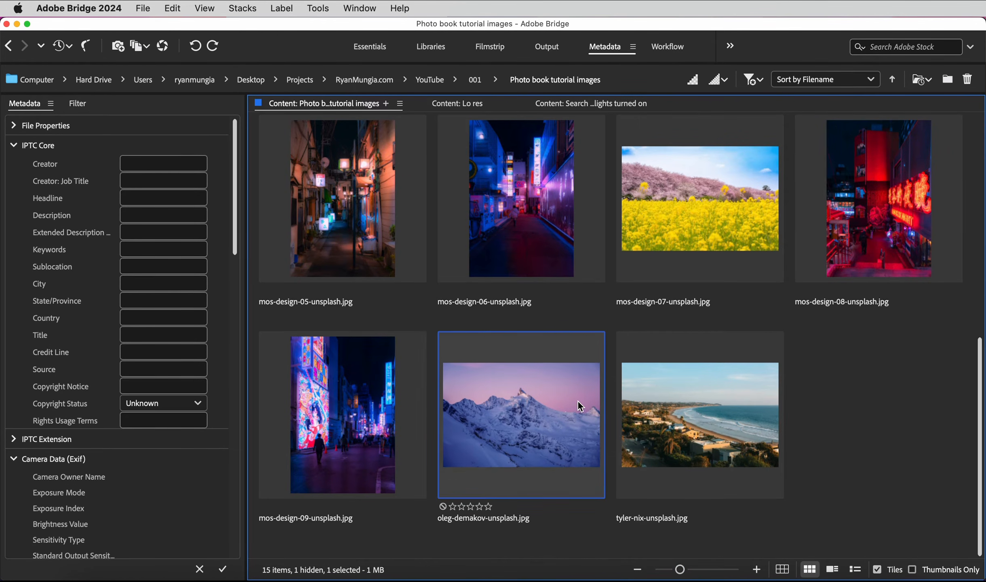
scroll(579, 401, up, 4)
scroll(578, 401, up, 4)
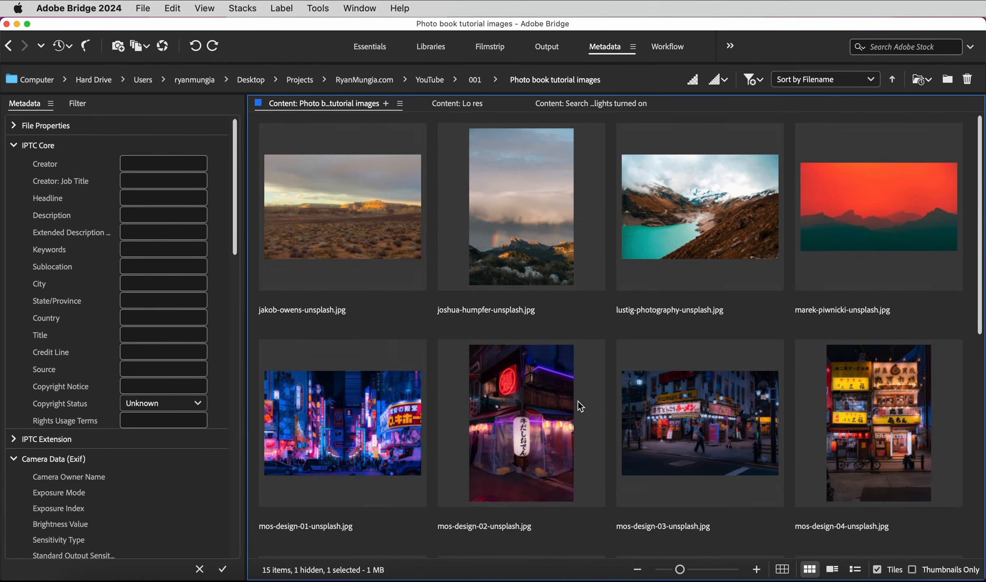
scroll(578, 401, down, 8)
scroll(595, 396, up, 2)
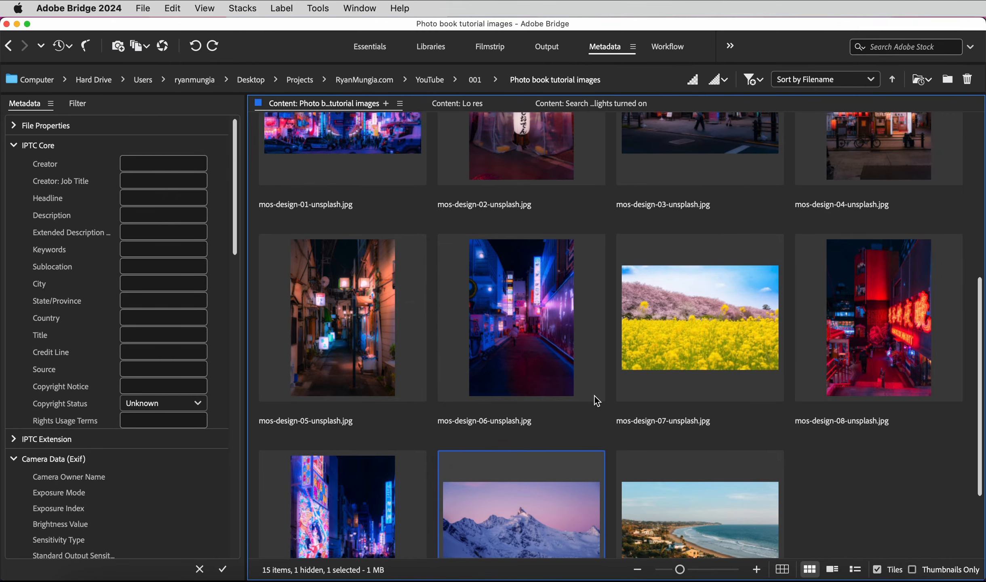
click(694, 332)
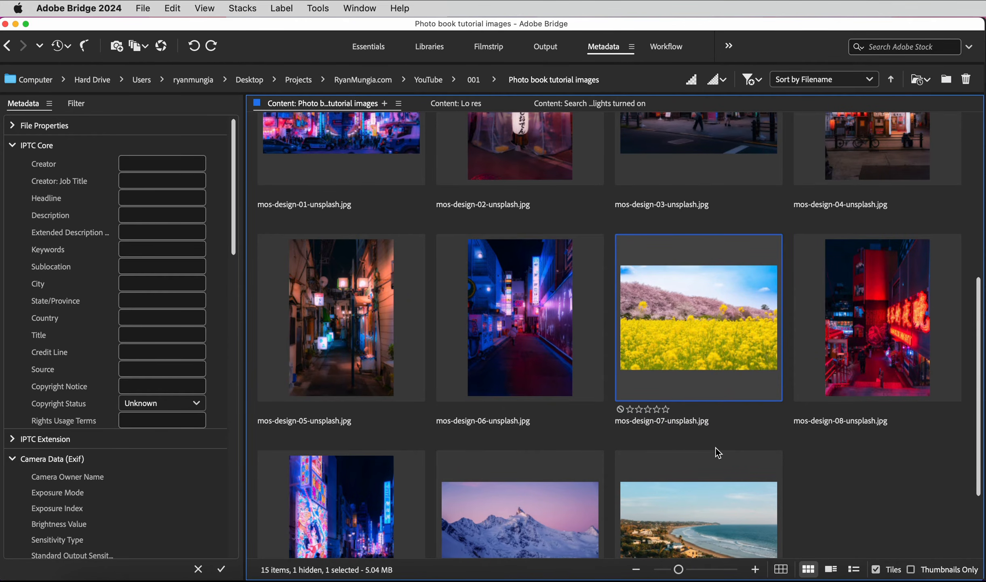
drag(716, 23, 495, 24)
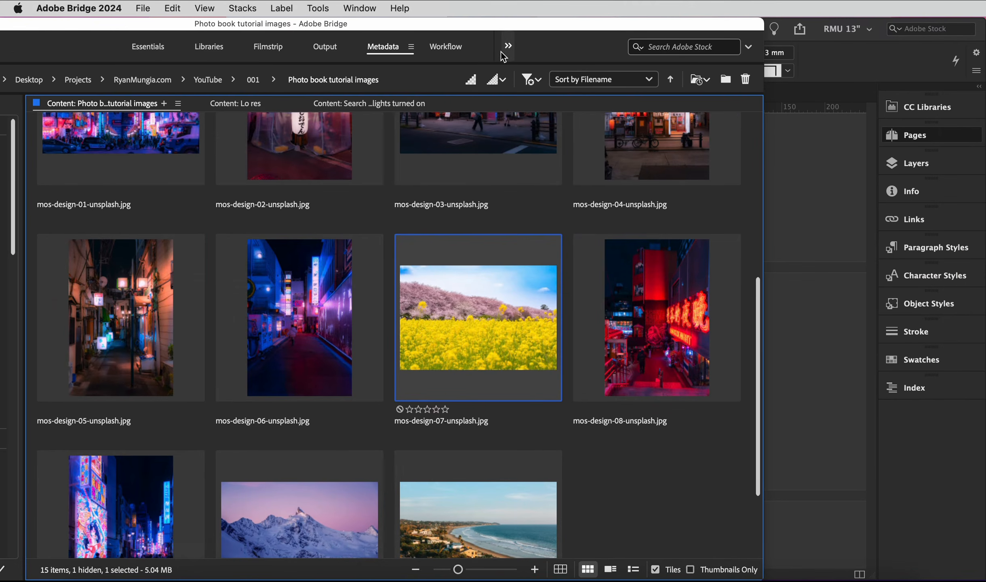
drag(456, 305, 832, 327)
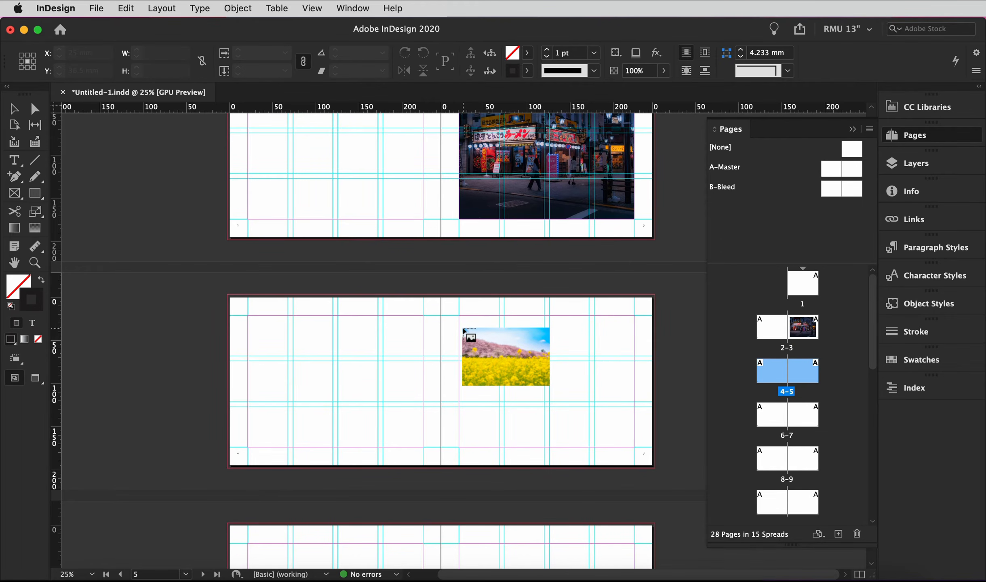
Place the flower field photo on page 5 from the top inner margin corner across to the outer margin, 203 mm wide.
drag(463, 329, 538, 391)
drag(577, 419, 632, 462)
click(632, 462)
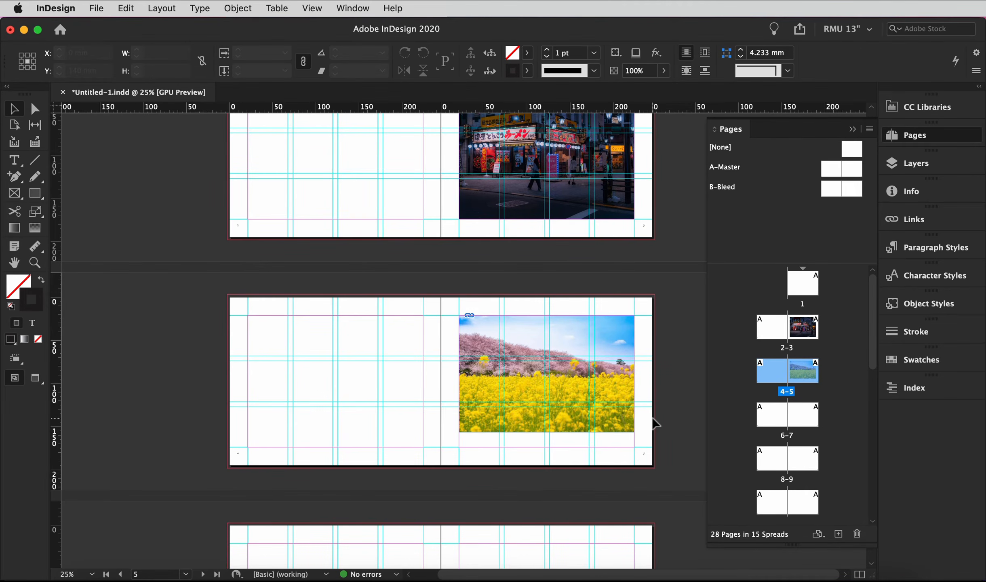
Scale the page 5 photo to 229.5 × 153 mm, reaching the bottom margin, and crop its outer side to 203 mm wide.
click(627, 413)
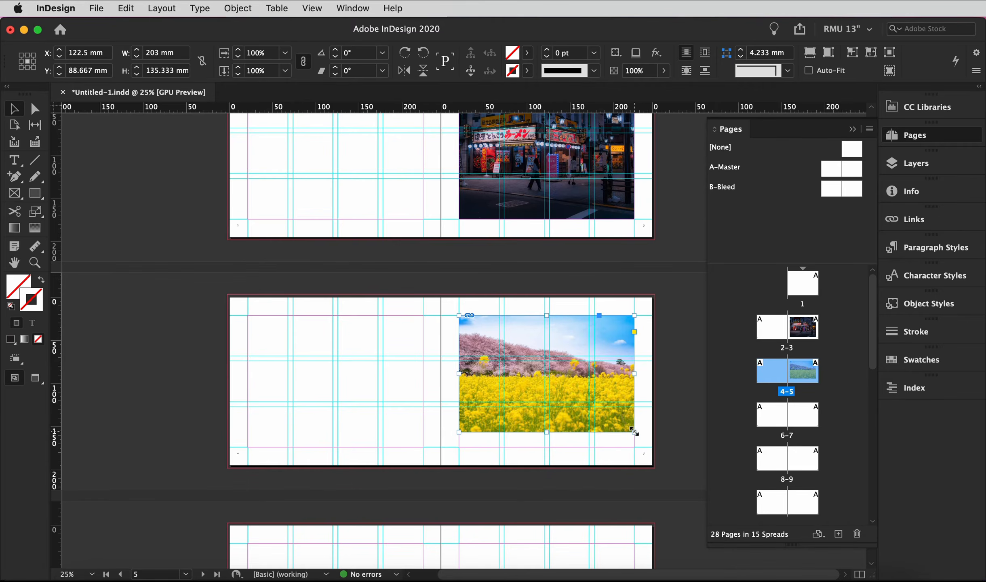
drag(634, 432, 646, 446)
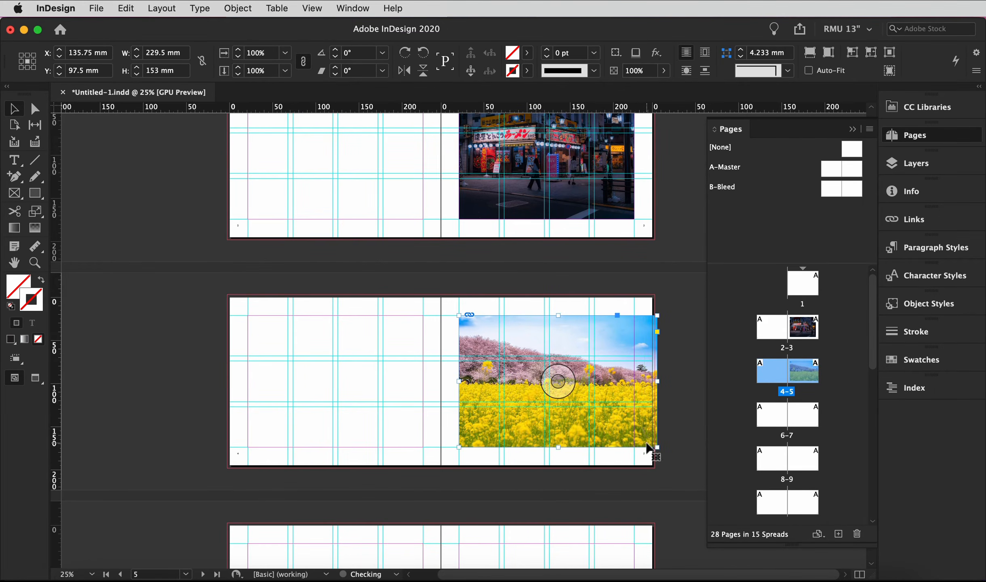
drag(657, 381, 633, 382)
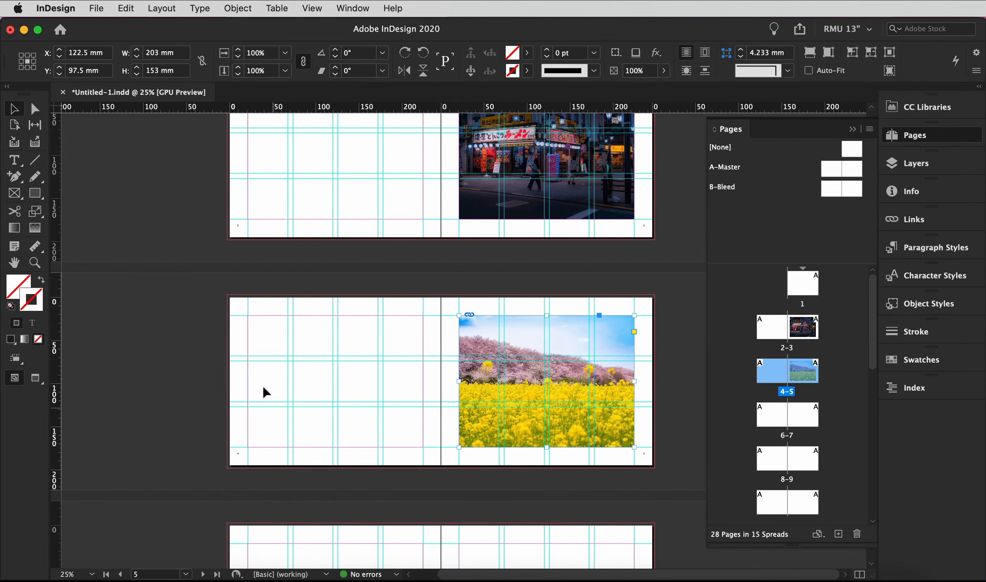
Pick mos-design-01-unsplash.jpg and mos-design-06-unsplash.jpg in Adobe Bridge and bring both into the InDesign document for the 6–7 spread.
scroll(396, 359, down, 1)
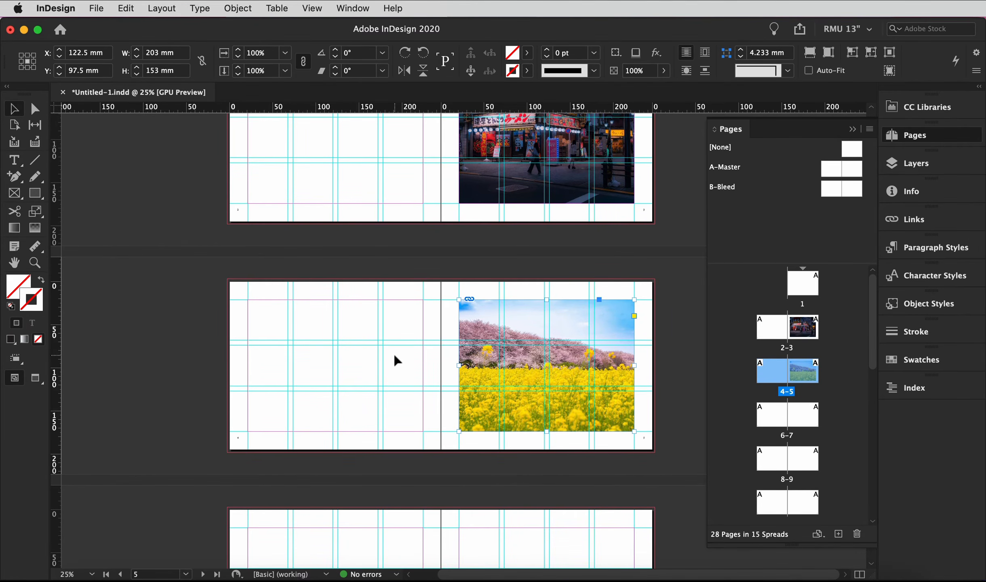
scroll(394, 356, down, 10)
scroll(395, 356, down, 1)
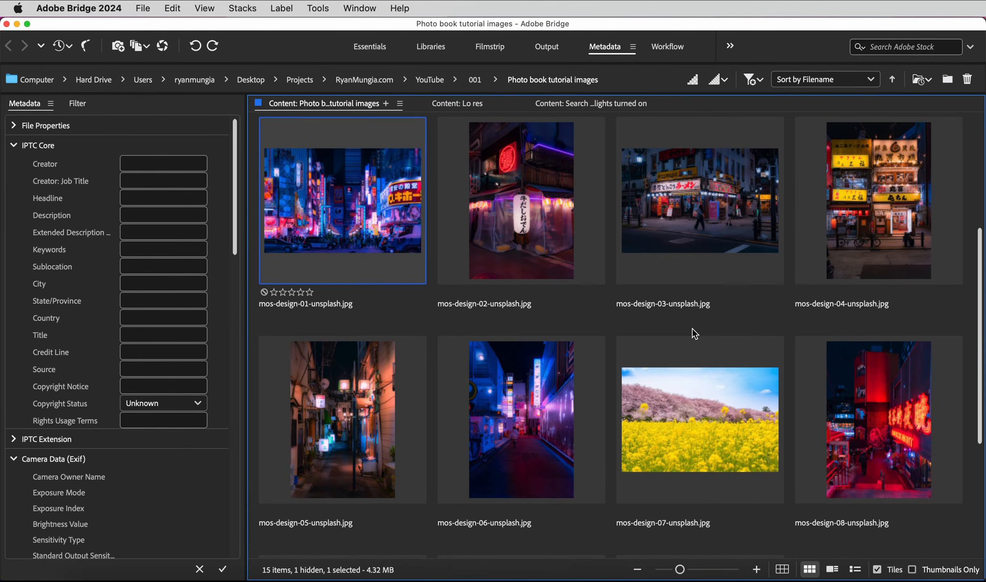
scroll(692, 329, down, 3)
scroll(692, 327, up, 4)
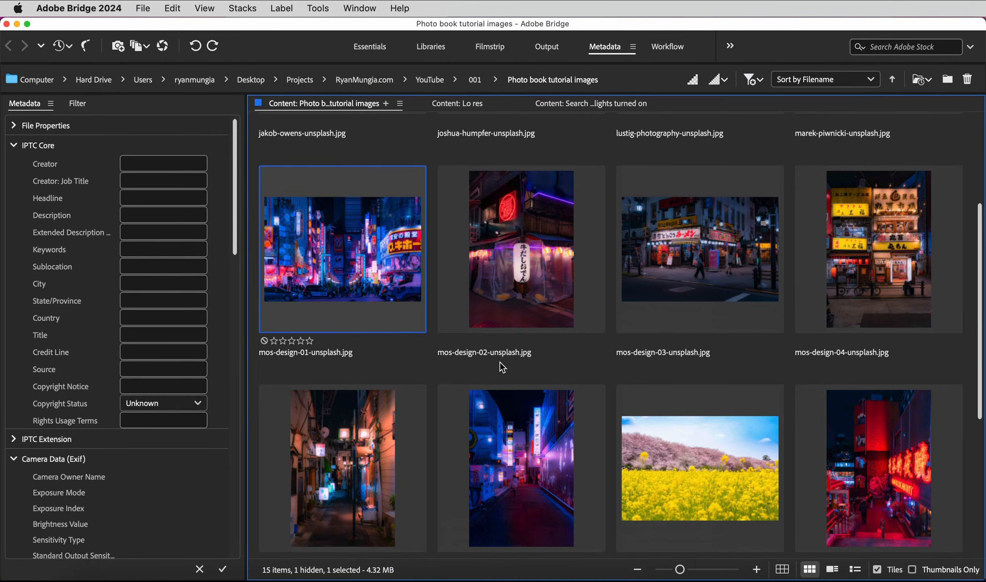
scroll(500, 362, down, 4)
drag(652, 21, 459, 17)
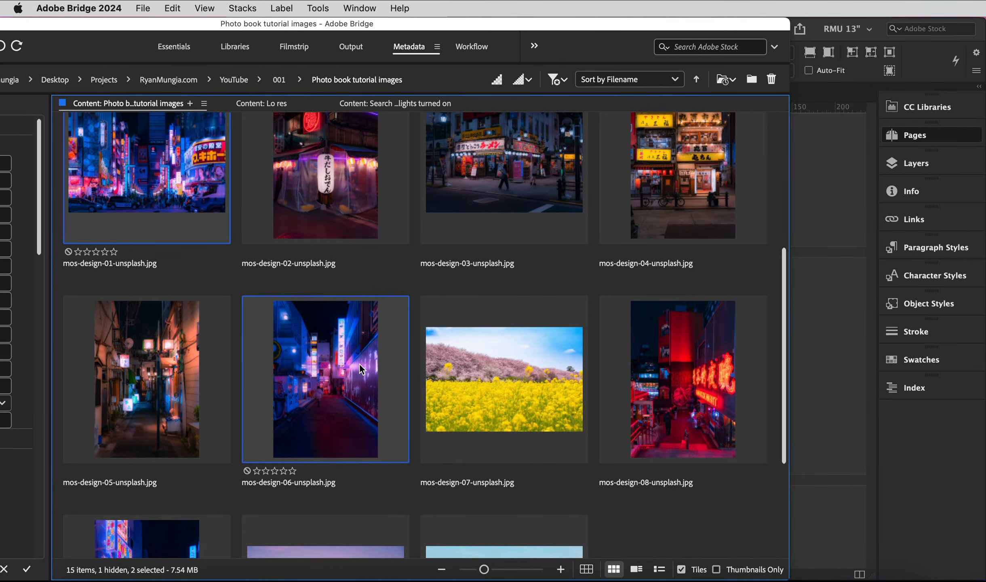
drag(362, 366, 820, 365)
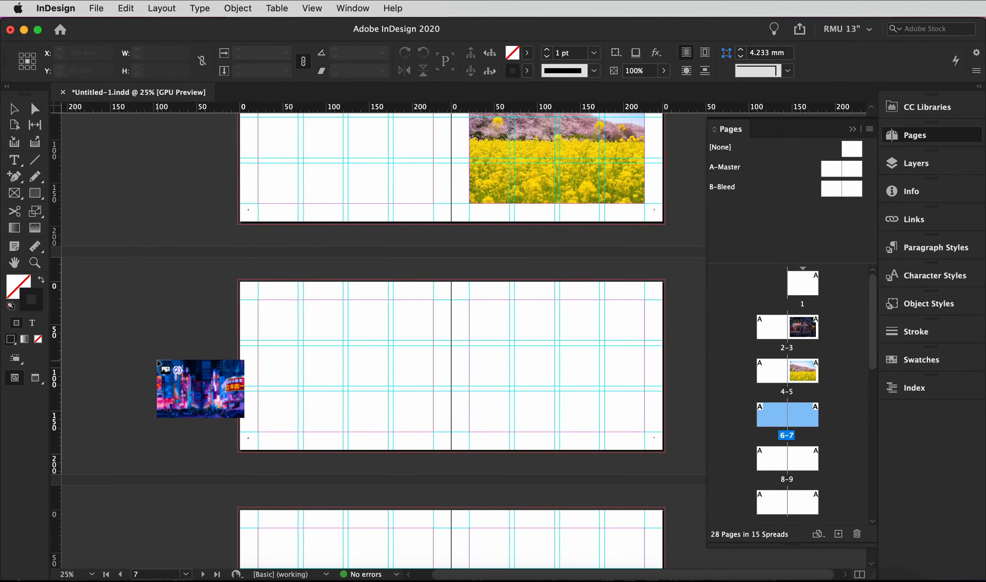
Place both photos on the pasteboard beside page 6, about 106 mm wide and 85 mm wide, and deselect them.
drag(74, 273, 173, 357)
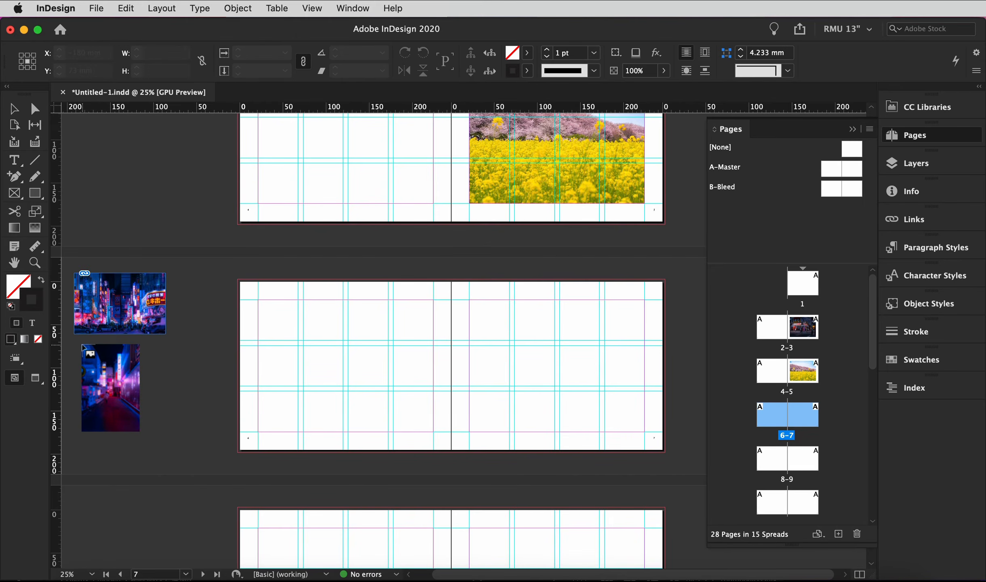
drag(82, 346, 156, 454)
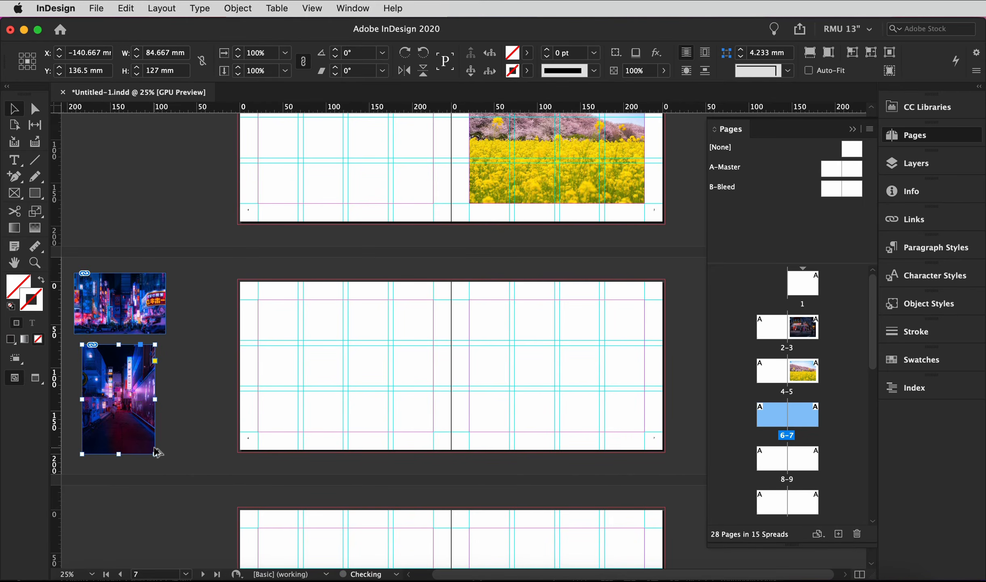
click(234, 324)
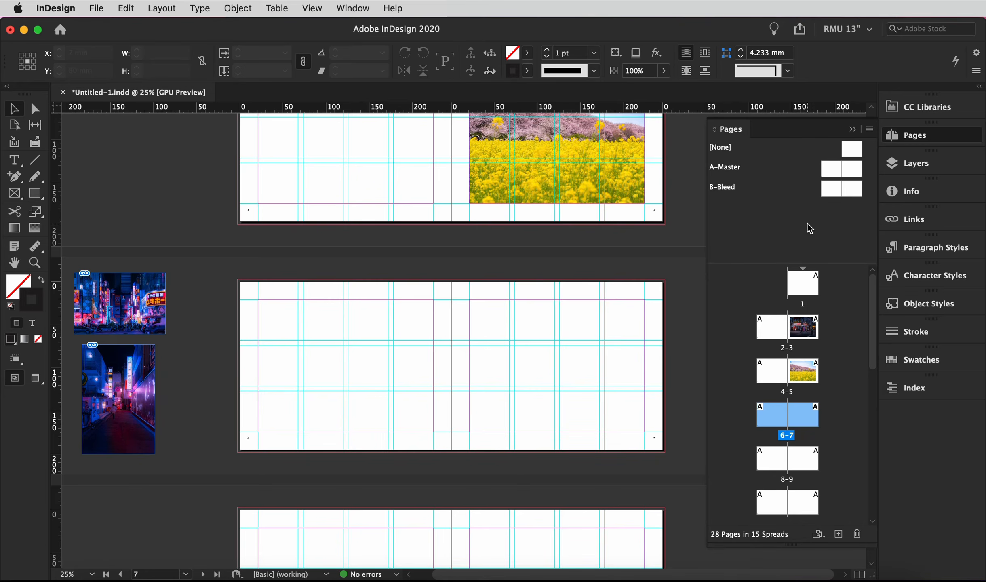
Apply the left page of the B-Bleed master to page 6.
click(831, 193)
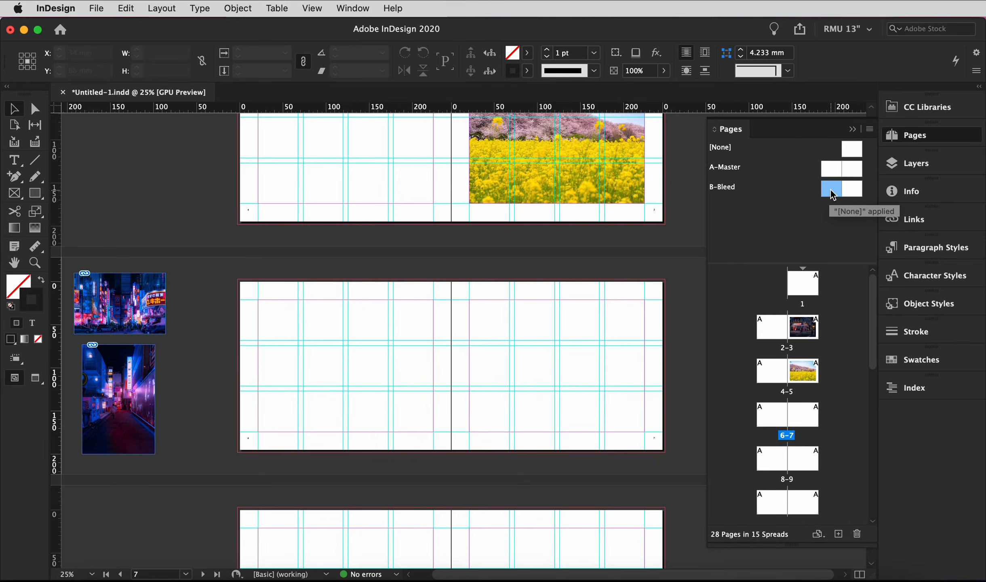
drag(832, 194, 772, 414)
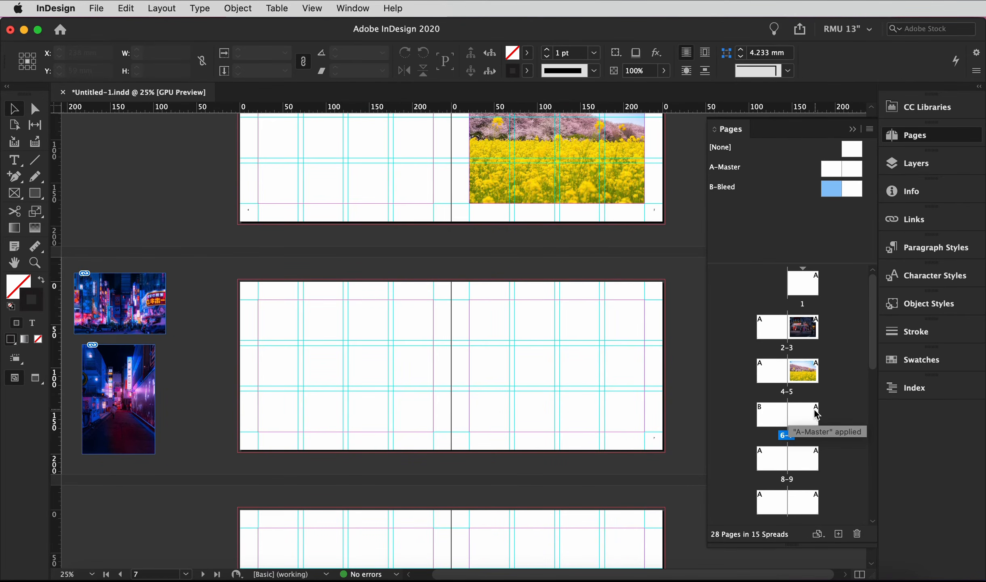
Move the landscape neon street photo from the pasteboard to page 6's top outer bleed corner, at about X 49.9 mm, Y 32.7 mm.
drag(155, 311, 300, 322)
key(super+equal)
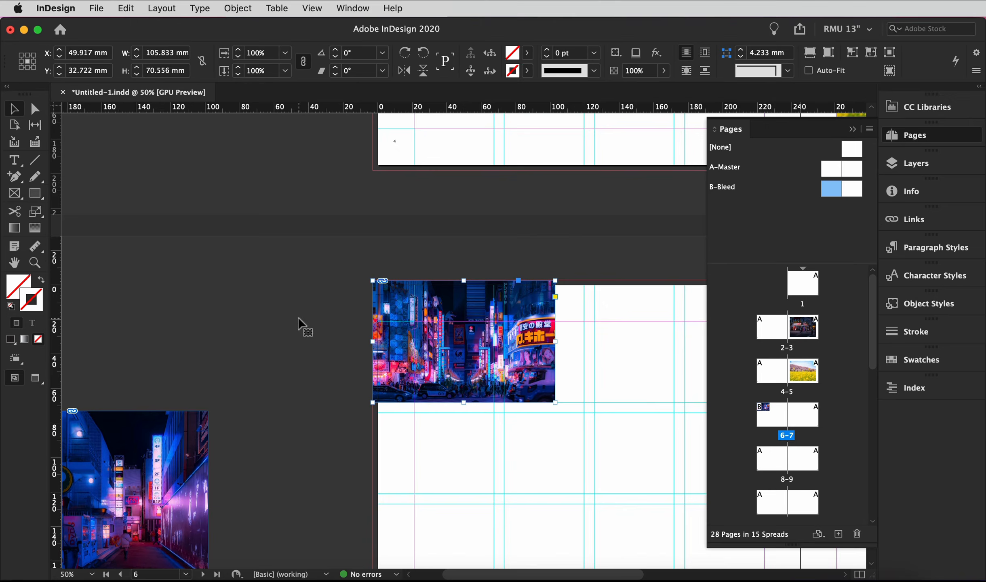
Enlarge the neon street photo on page 6 from its top outer bleed corner to the bottom bleed, at 301.5 × 201 mm.
scroll(301, 323, right, 10)
scroll(301, 323, down, 3)
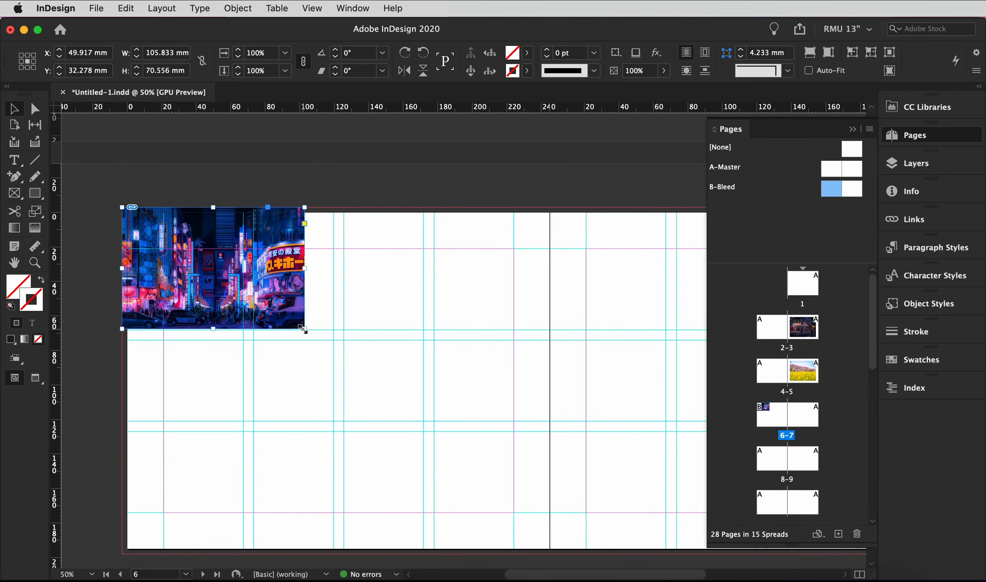
drag(304, 330, 532, 552)
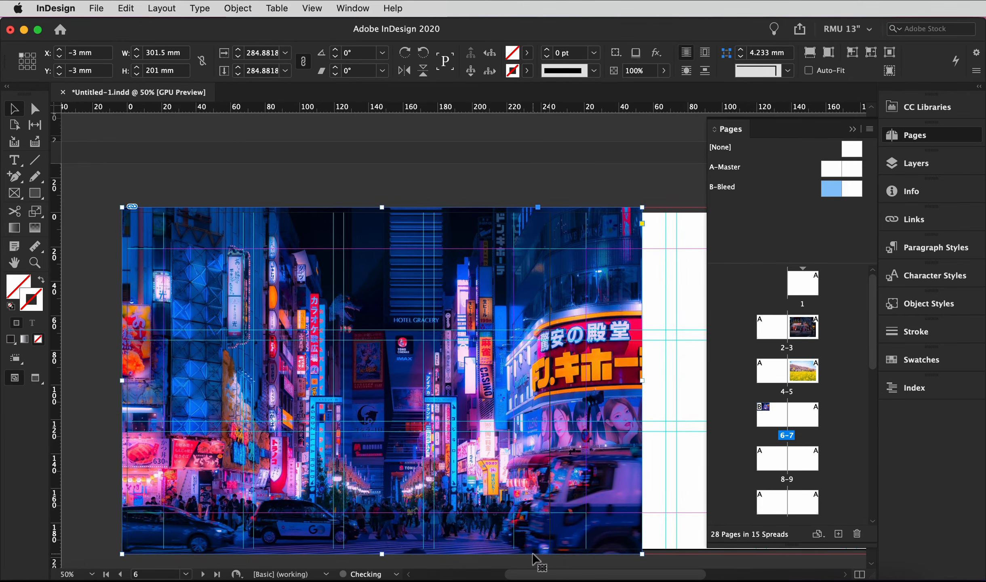
Crop the street photo's inner edge to the spine and shift the image toward page 6's outer edge so the large yellow sign shows, leaving it deselected.
drag(643, 381, 549, 400)
drag(337, 381, 313, 391)
key(super+z)
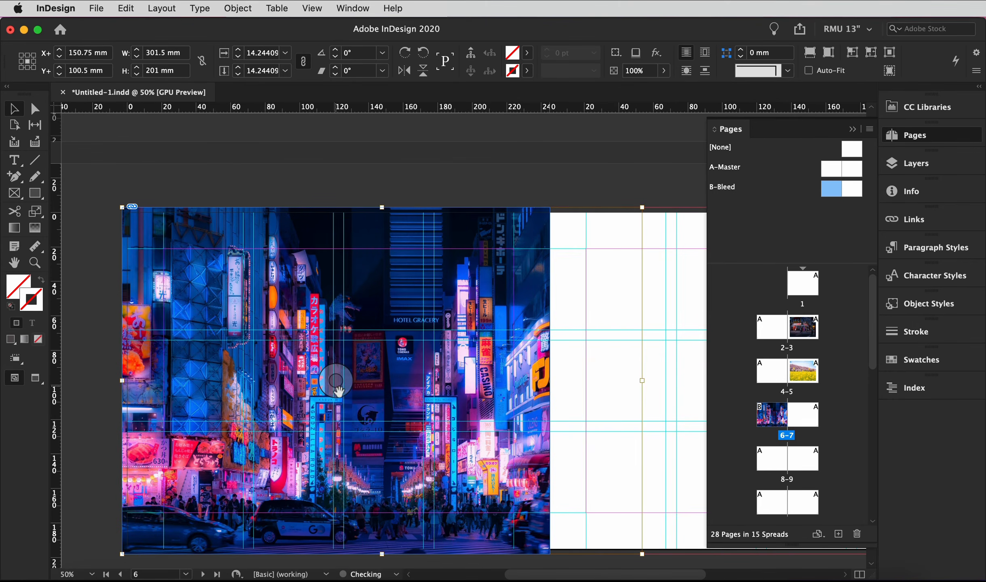
drag(338, 380, 254, 389)
click(618, 382)
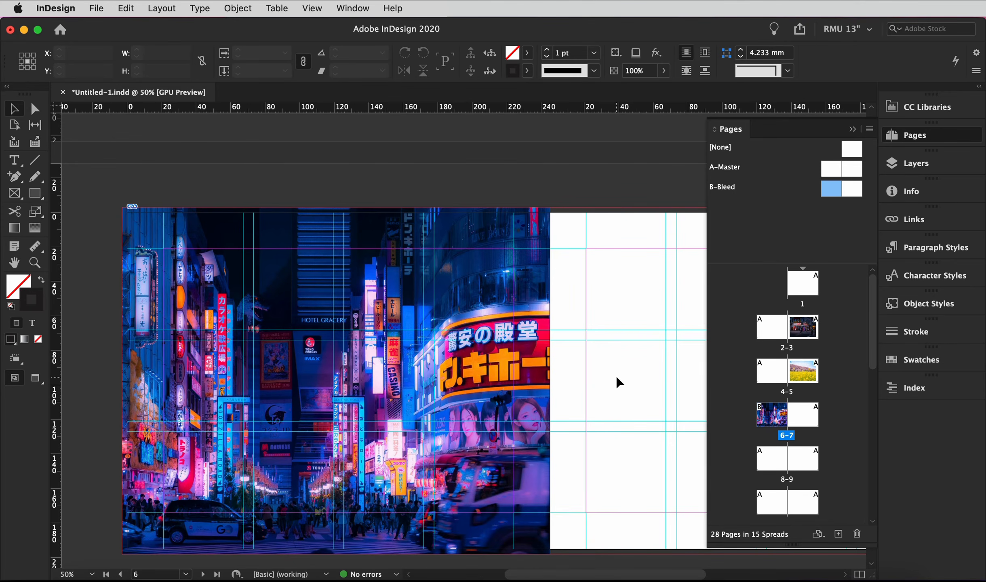
Move the purple alley photo from the pasteboard to page 7's top outer margin corner and enlarge it to about 101.5 × 152.25 mm.
key(super+minus)
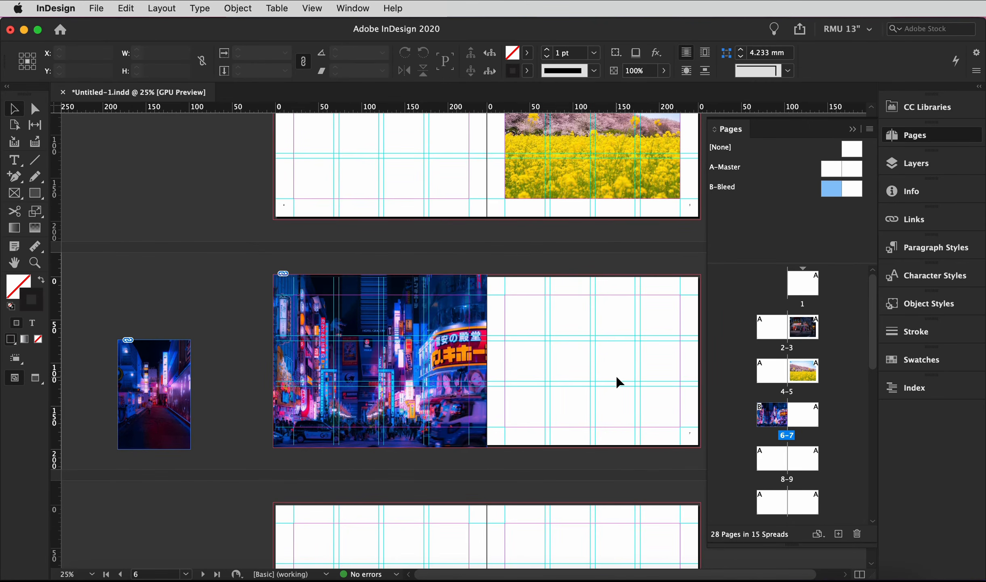
click(162, 402)
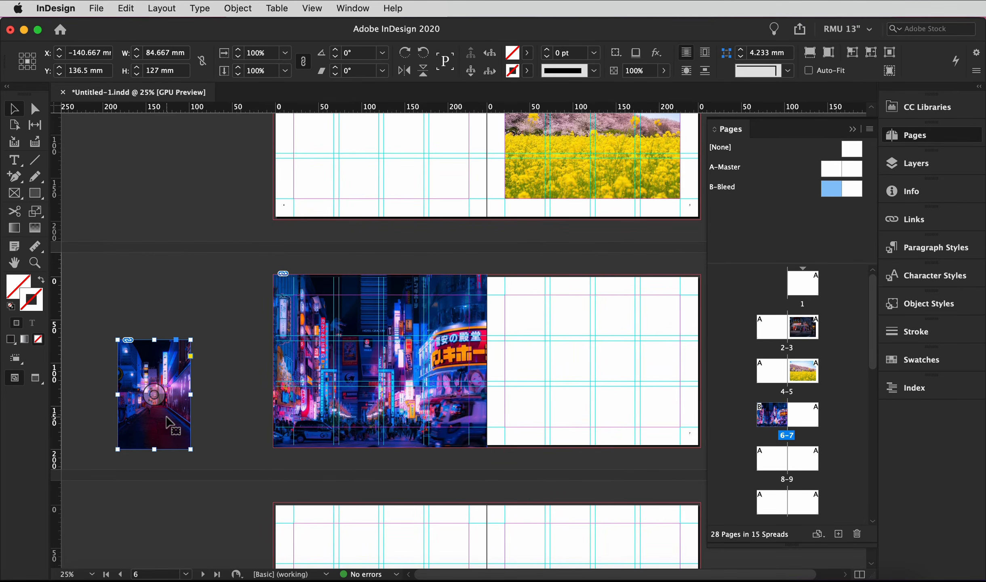
drag(167, 418, 656, 378)
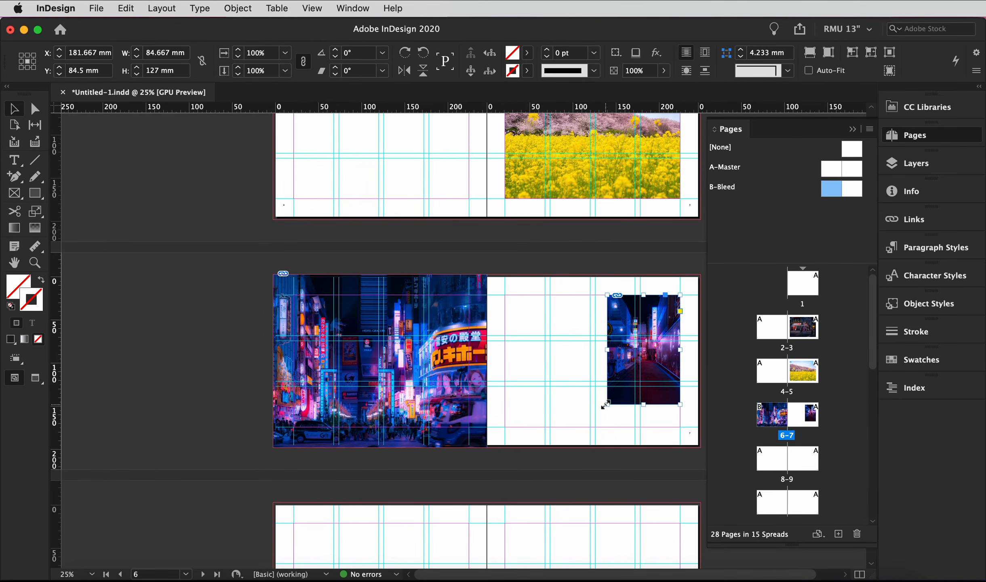
drag(605, 405, 591, 415)
click(582, 435)
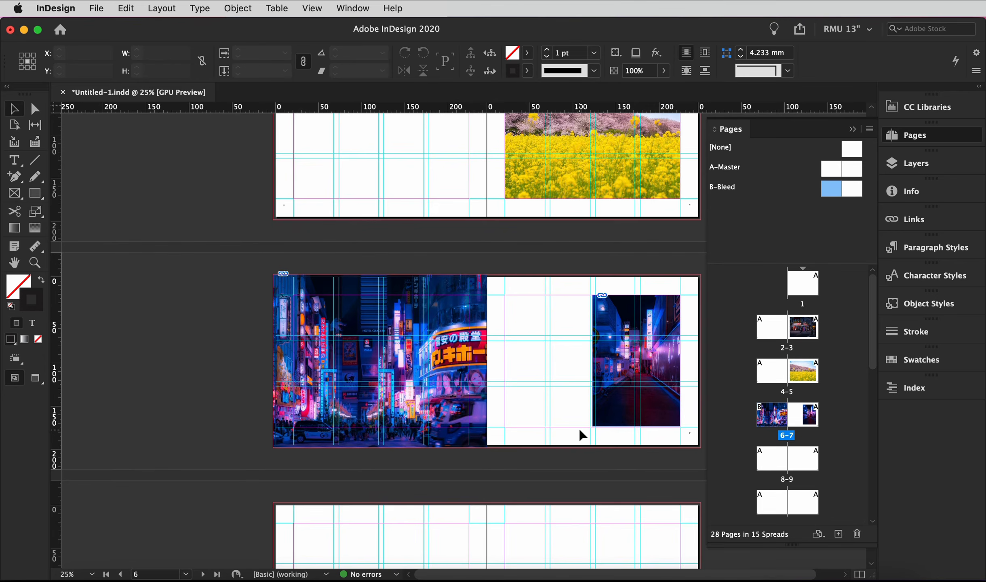
Try to enlarge the alley photo on page 7 down to the bottom margin, to about 102.8 × 154.2 mm.
key(super+equal)
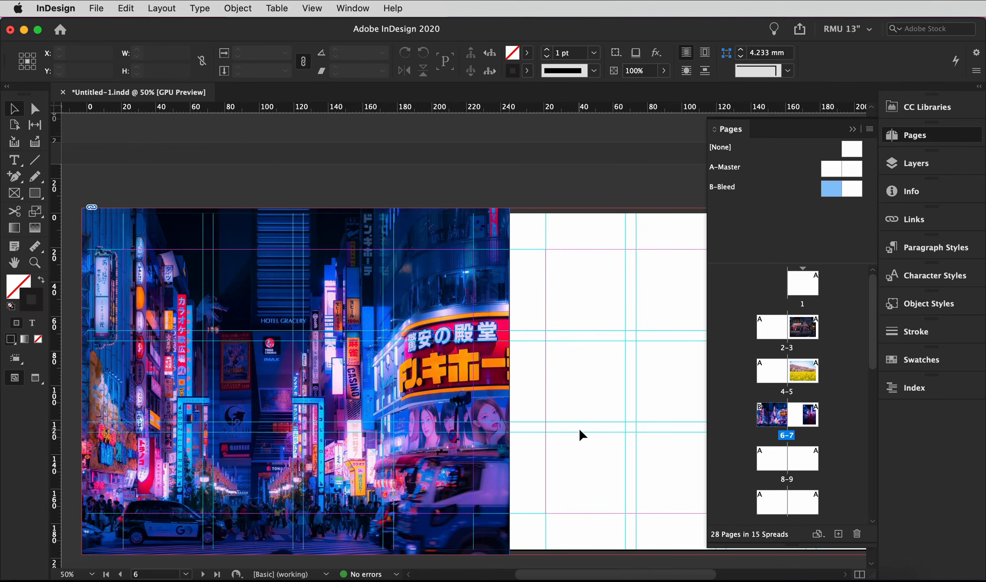
scroll(582, 435, right, 5)
scroll(583, 436, right, 2)
click(582, 435)
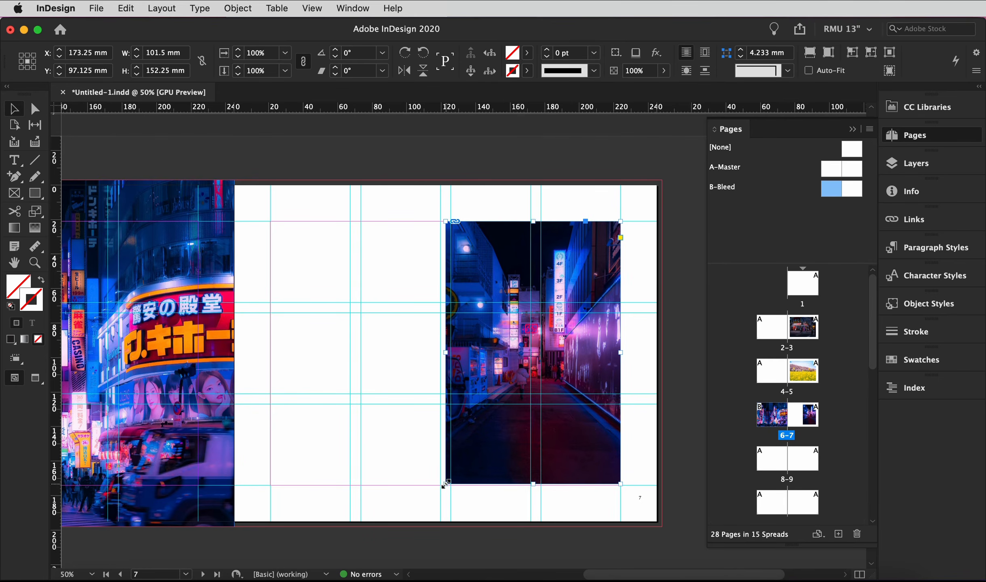
key(super+equal)
scroll(446, 489, down, 2)
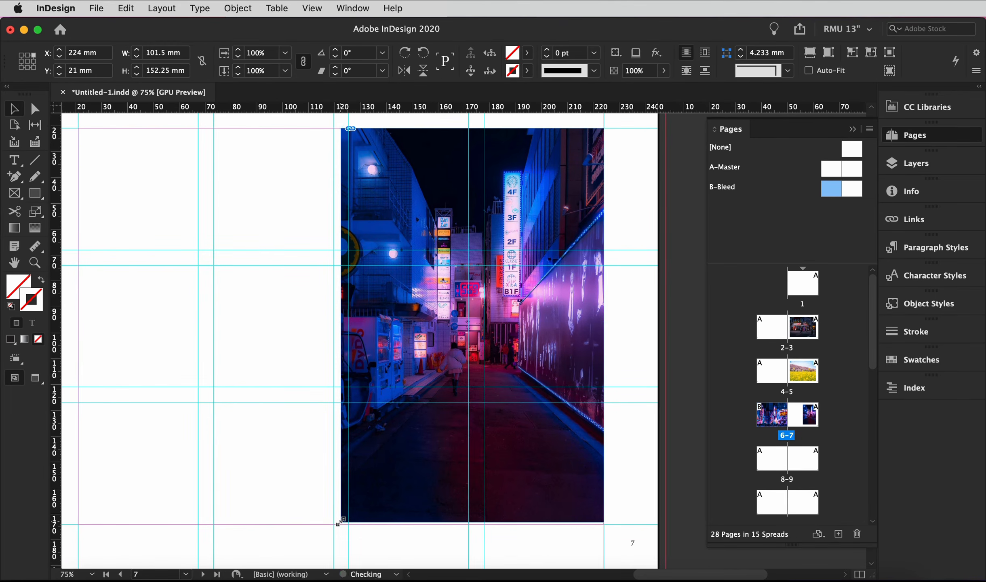
key(super+equal)
drag(356, 448, 353, 448)
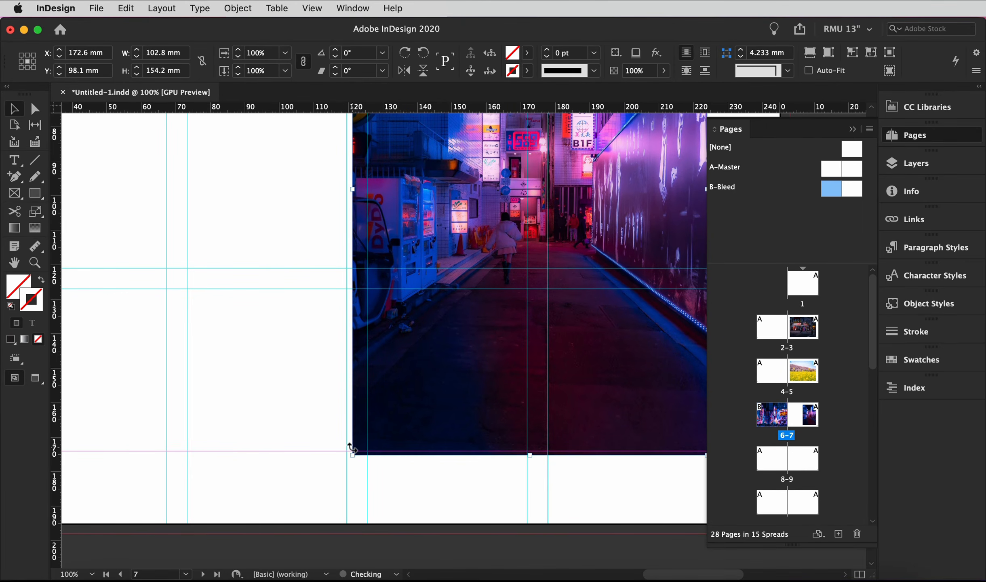
Toggle Snap to Document Grid and resize the alley photo proportionally to 102 × 153 mm, with its lower edge on page 7's bottom margin.
click(309, 7)
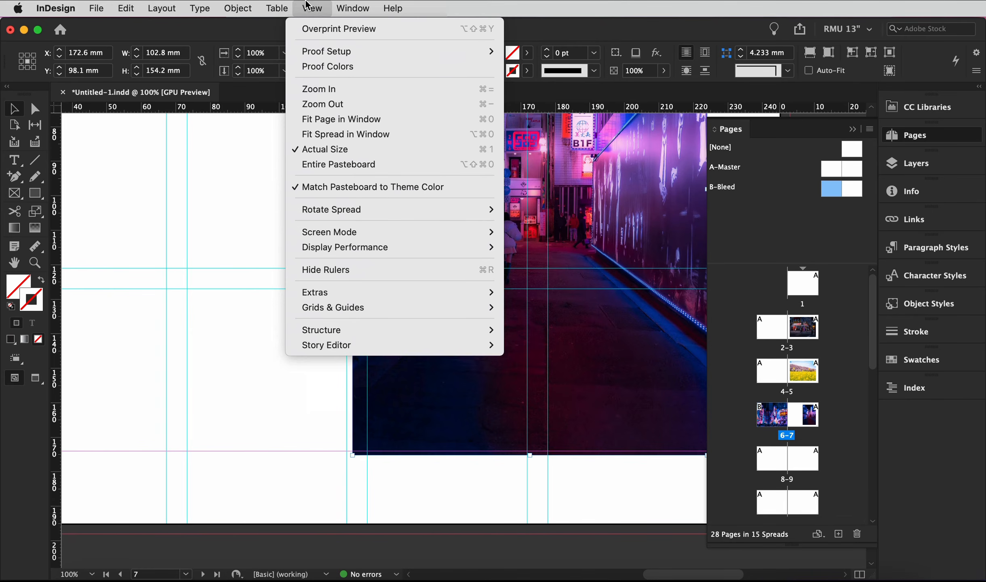
mouse_move(493, 317)
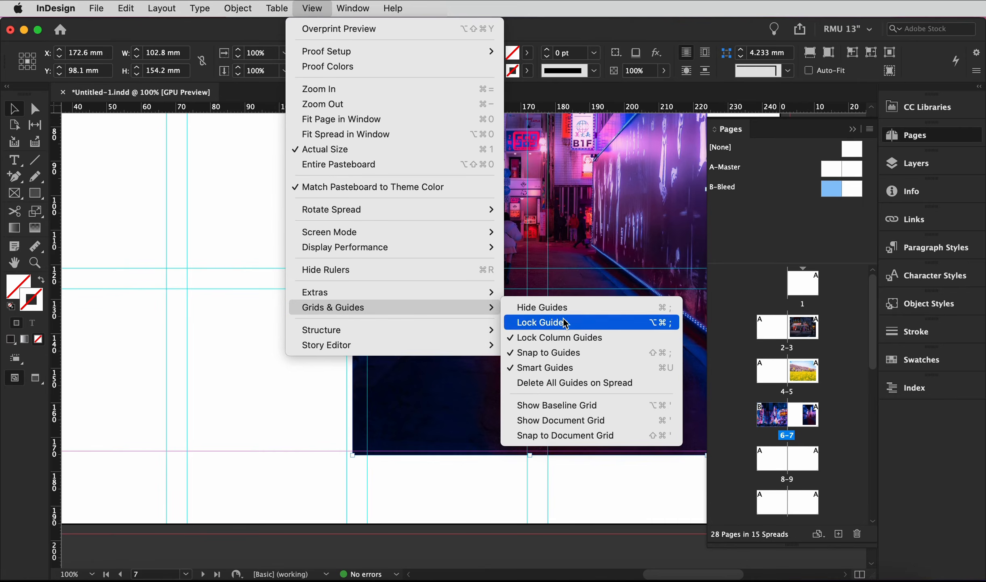
click(576, 436)
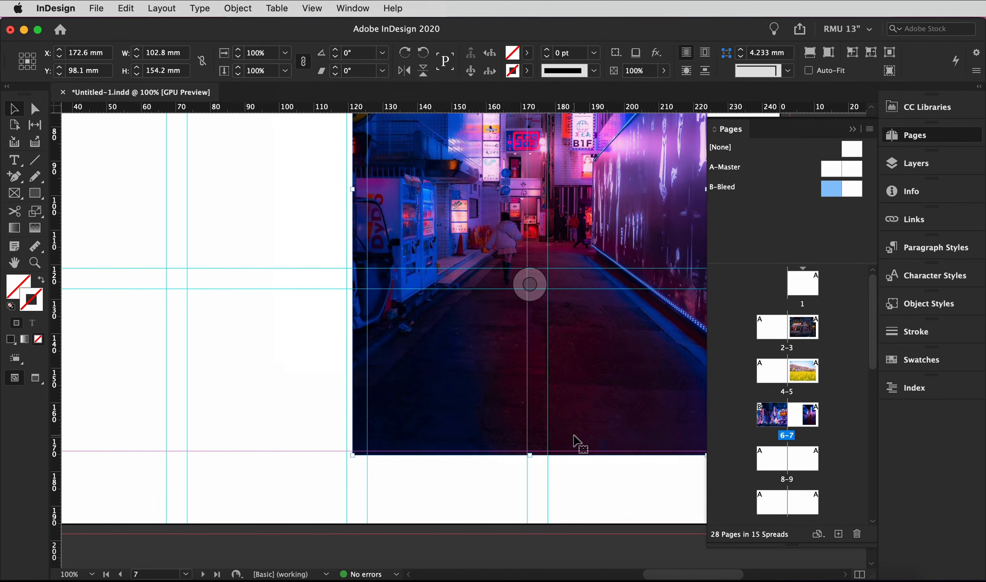
drag(352, 454, 357, 452)
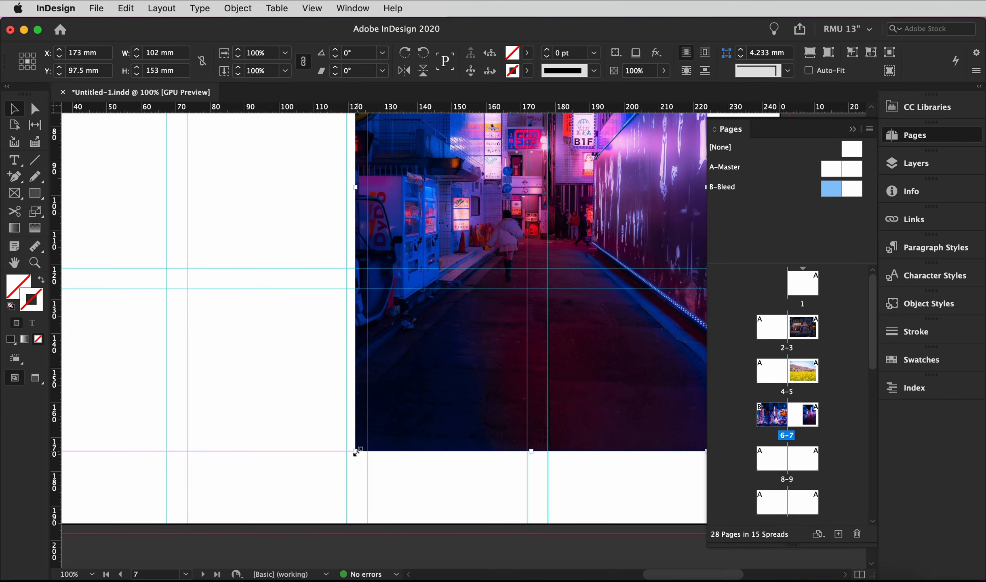
Crop the inner edge of the alley photo on page 7 to the adjacent vertical grid guide.
scroll(357, 451, up, 5)
scroll(357, 452, right, 3)
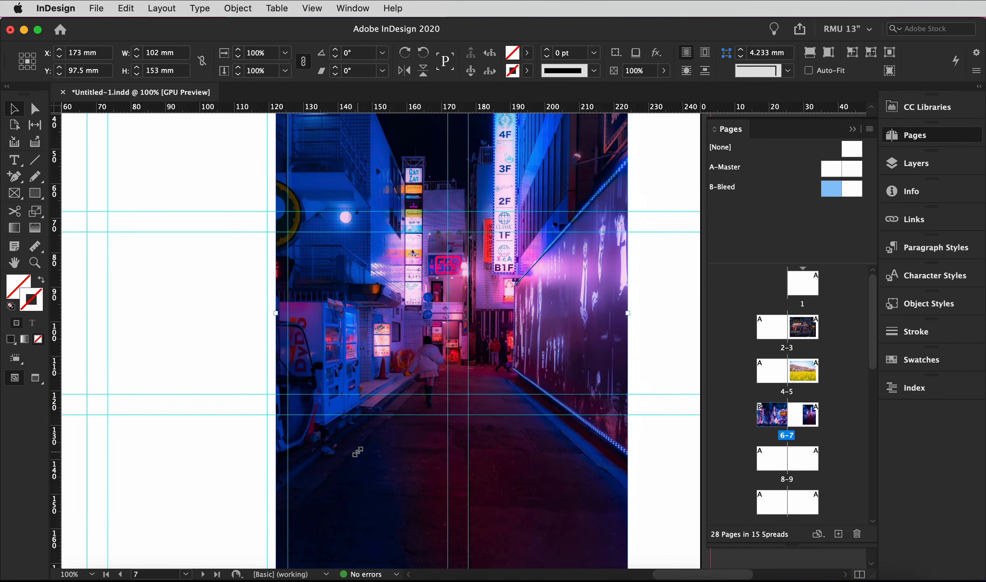
drag(276, 312, 290, 313)
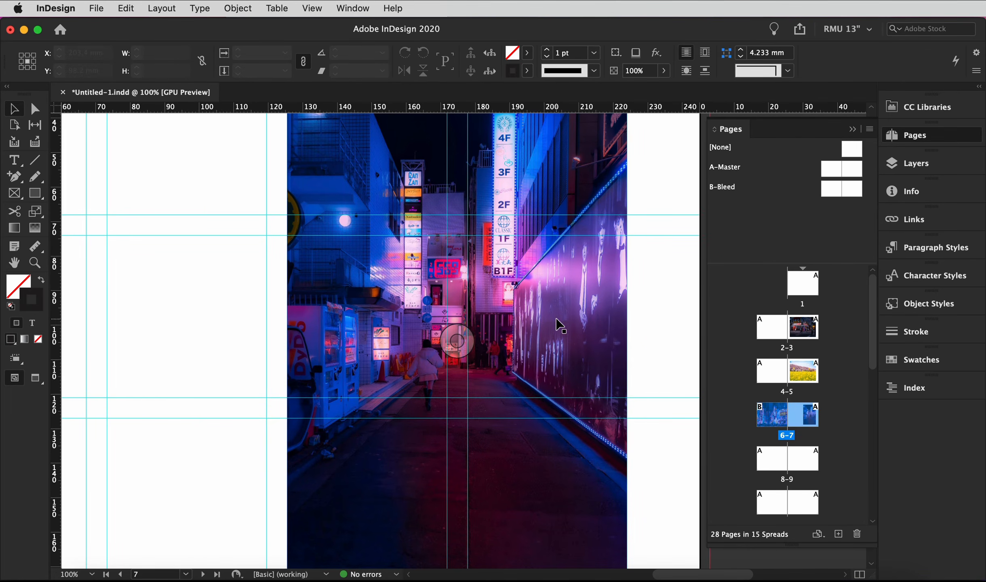
Pick mos-design-02, 04, 05 and 08 in Adobe Bridge and bring all four photos into the InDesign document for the 8–9 spread.
key(super+minus)
key(super+minus)
key(super+minus)
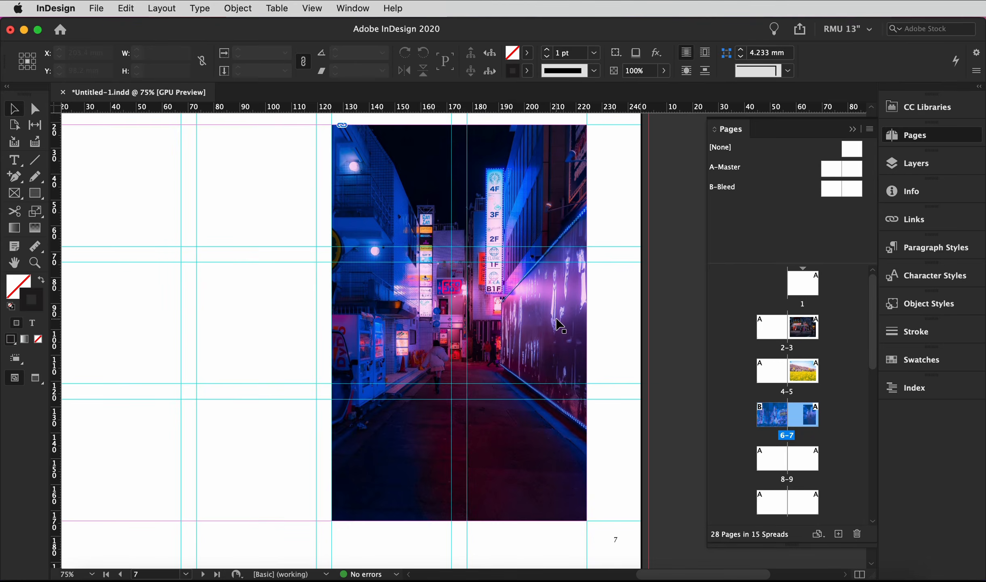
scroll(552, 299, down, 5)
scroll(557, 306, down, 2)
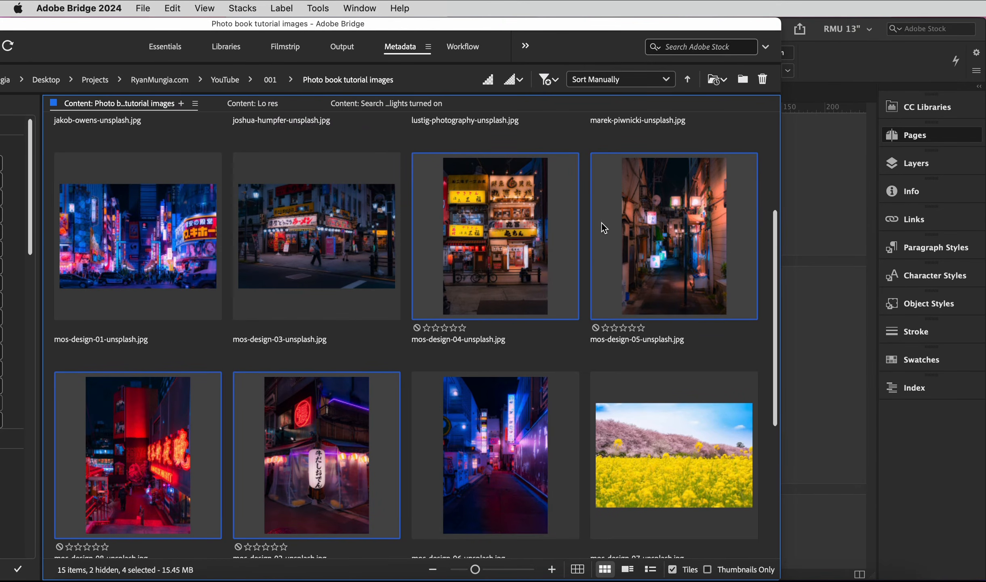
drag(602, 223, 792, 306)
Place the four portrait photos in two rows on the pasteboard beside page 8, roughly 65 to 76 mm wide each.
click(69, 283)
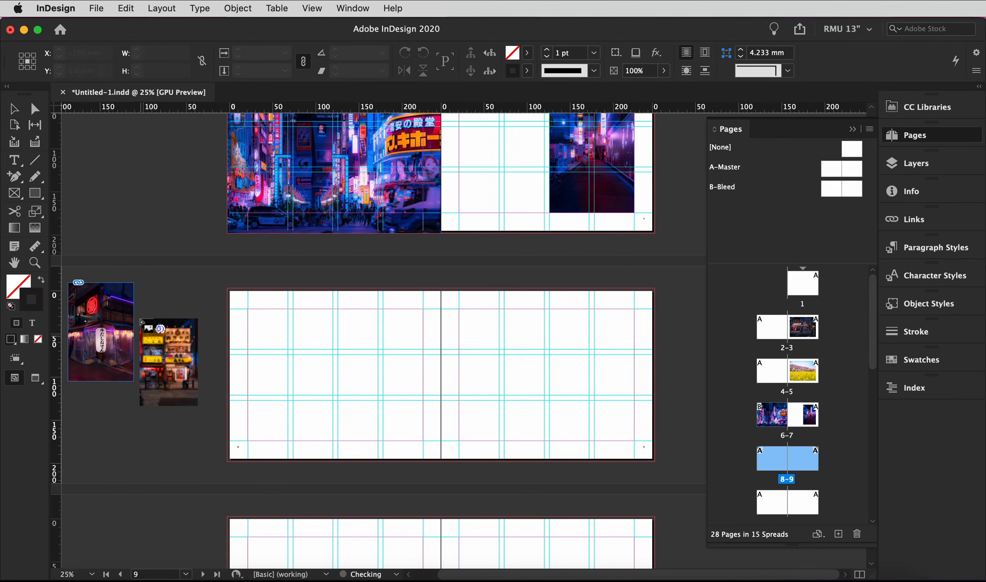
drag(139, 280, 195, 380)
drag(72, 386, 148, 495)
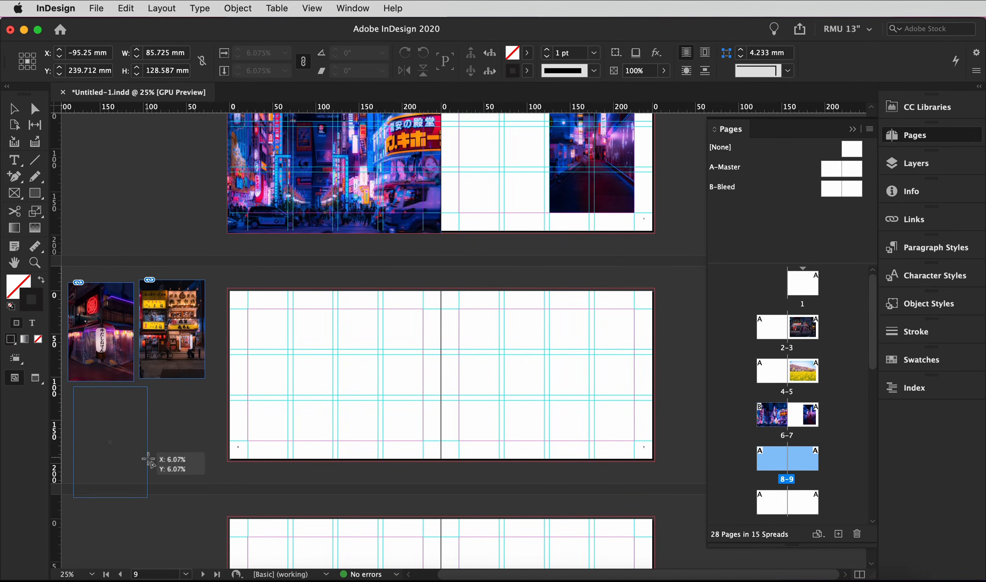
drag(145, 384, 210, 469)
Move the yellow-sign and red street photos onto page 8, and the lantern stall and narrow alley photos onto page 9.
click(192, 346)
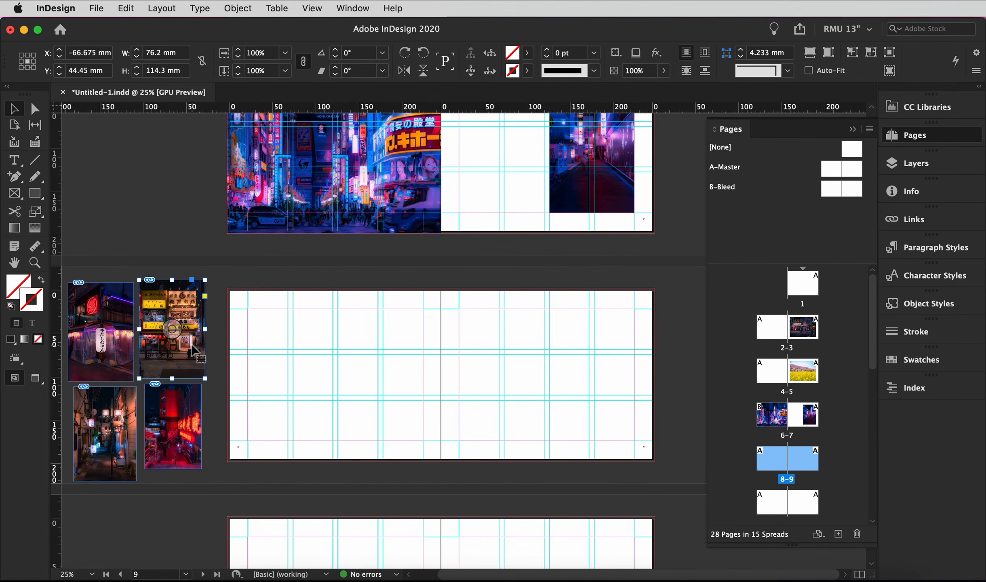
drag(193, 347, 313, 402)
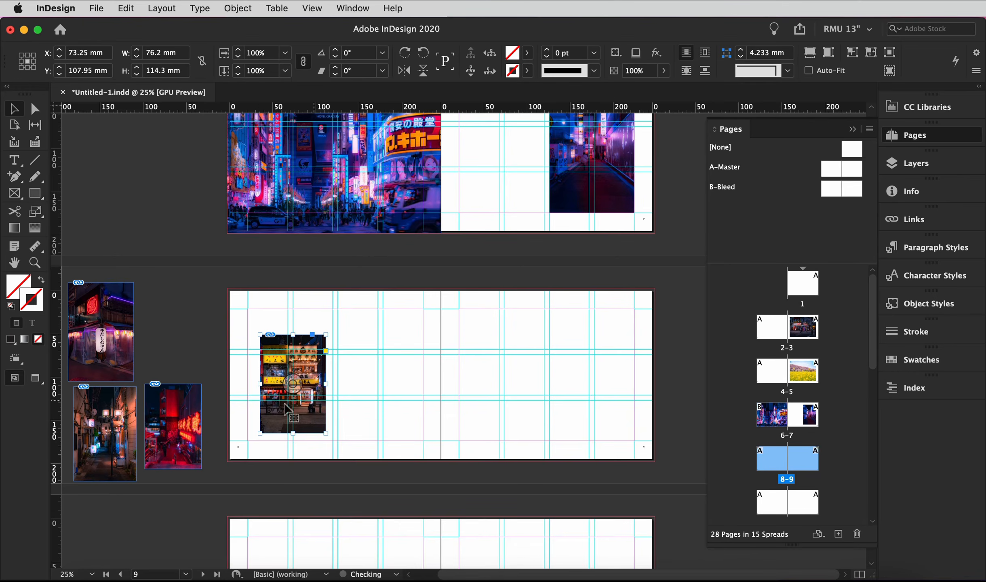
drag(186, 439, 393, 398)
drag(123, 366, 523, 418)
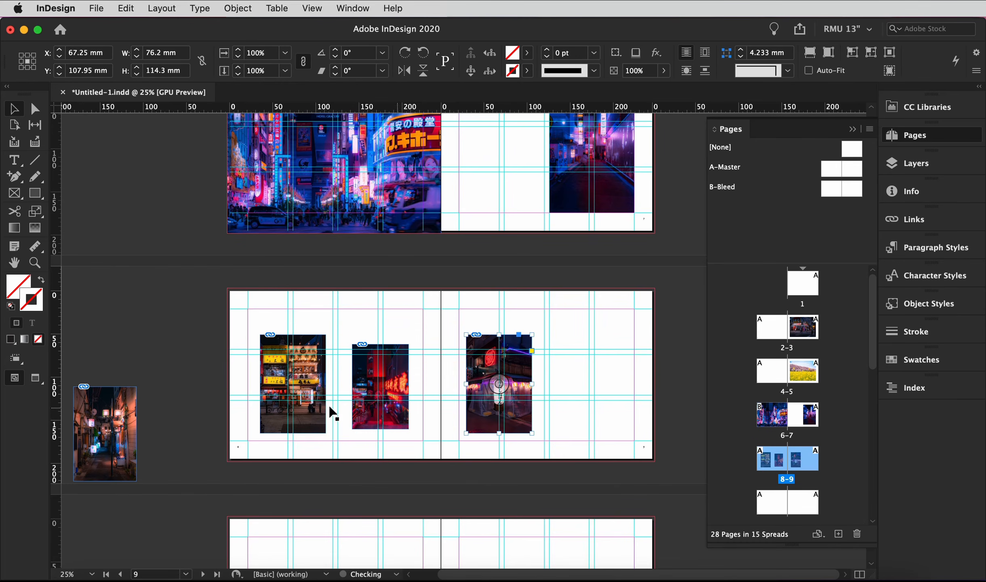
click(126, 445)
drag(126, 445, 614, 402)
Align page 8's two photos side by side with the top margin and vertical guides, and enlarge both proportionally down to the bottom margin.
key(super+equal)
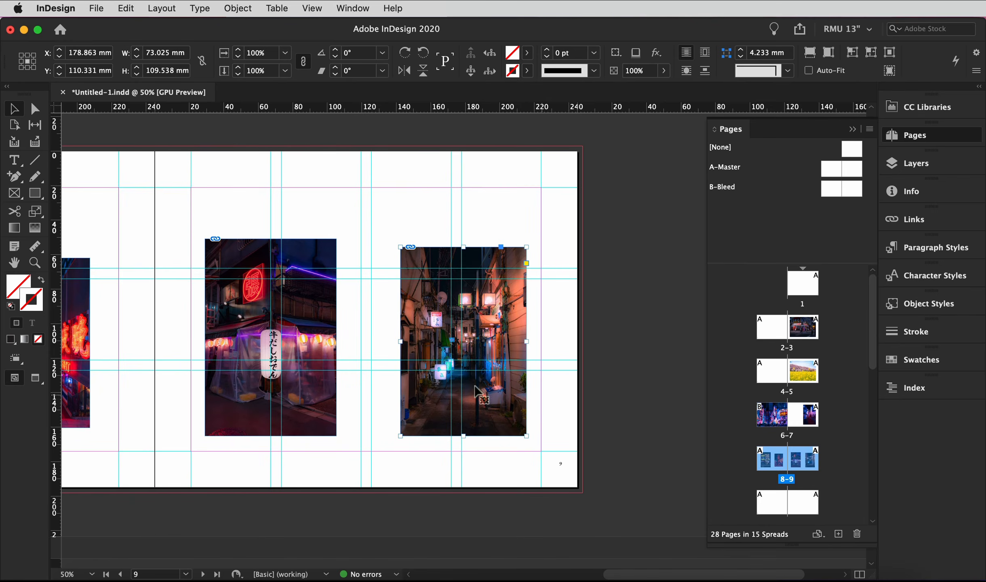
scroll(416, 380, left, 10)
scroll(416, 380, right, 5)
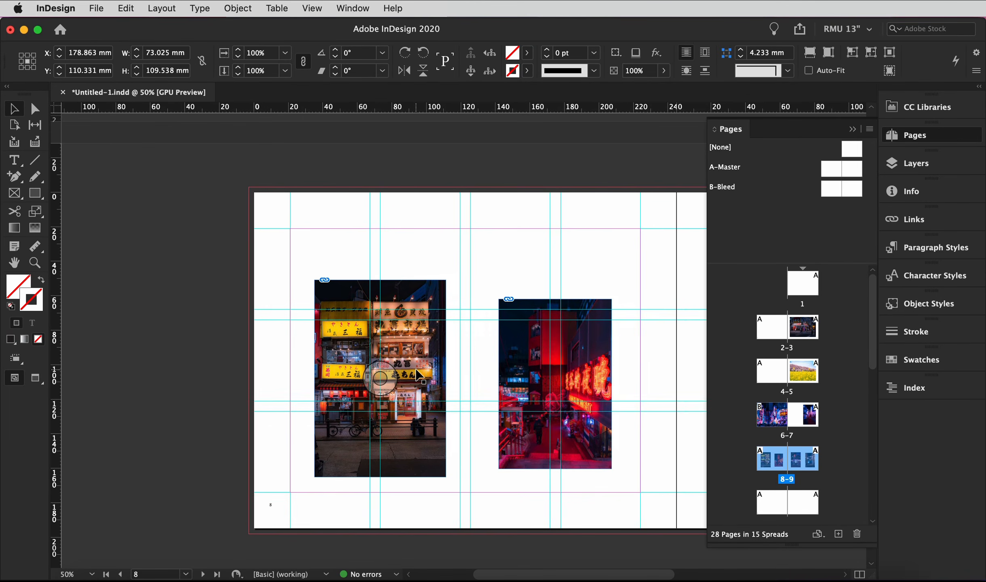
drag(418, 375, 390, 324)
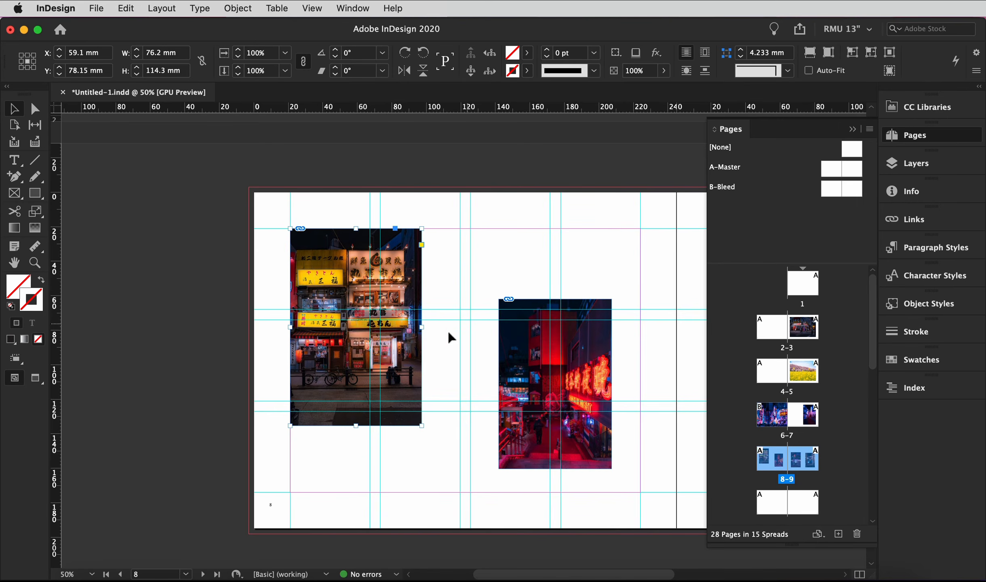
drag(422, 424, 460, 493)
drag(533, 358, 505, 290)
drag(585, 397, 649, 493)
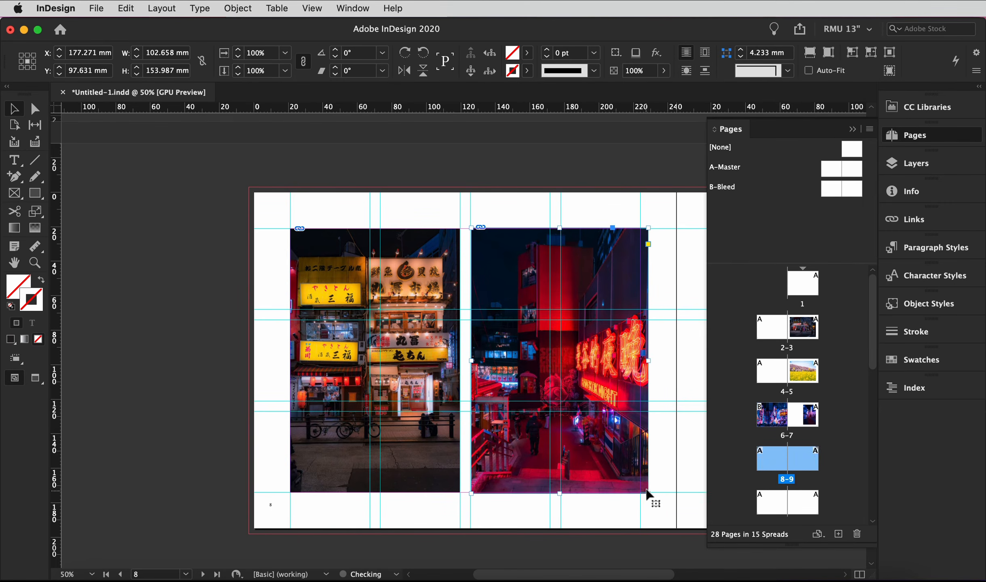
Align the lantern stall and narrow alley photos on page 9 with the top margin and vertical guides, and enlarge both proportionally to the bottom margin.
scroll(610, 465, right, 10)
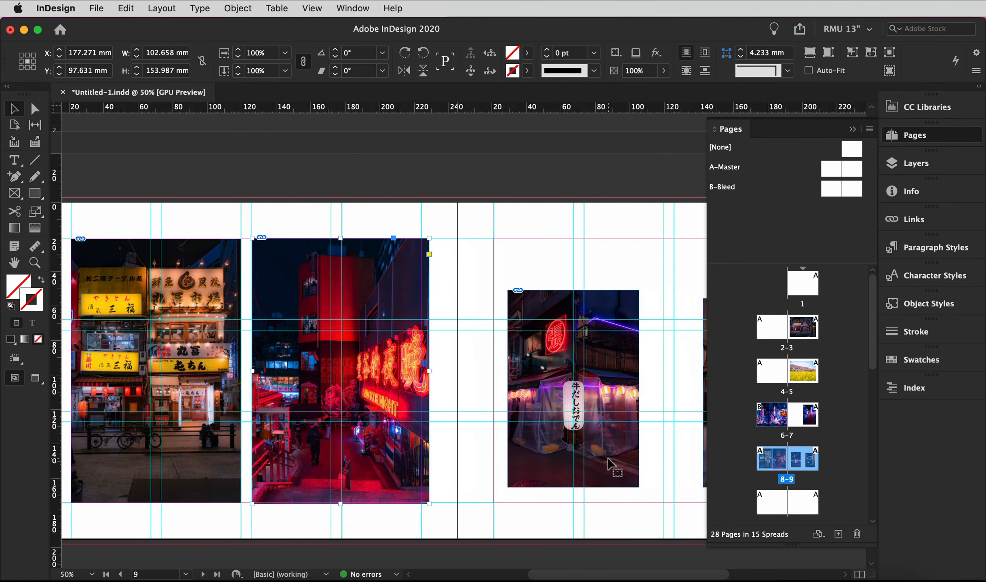
drag(510, 364, 495, 311)
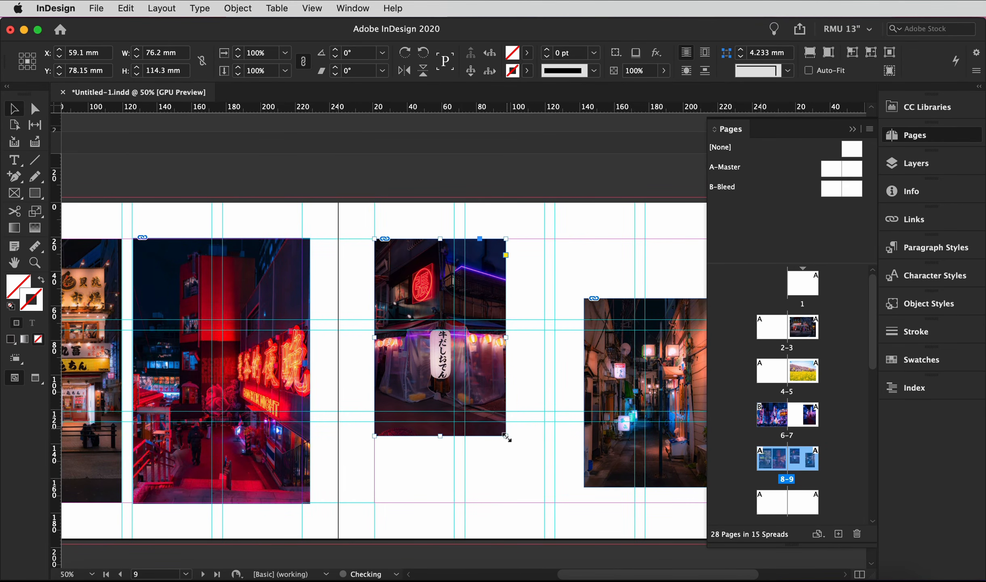
drag(507, 438, 550, 503)
drag(550, 371, 577, 309)
scroll(577, 308, right, 5)
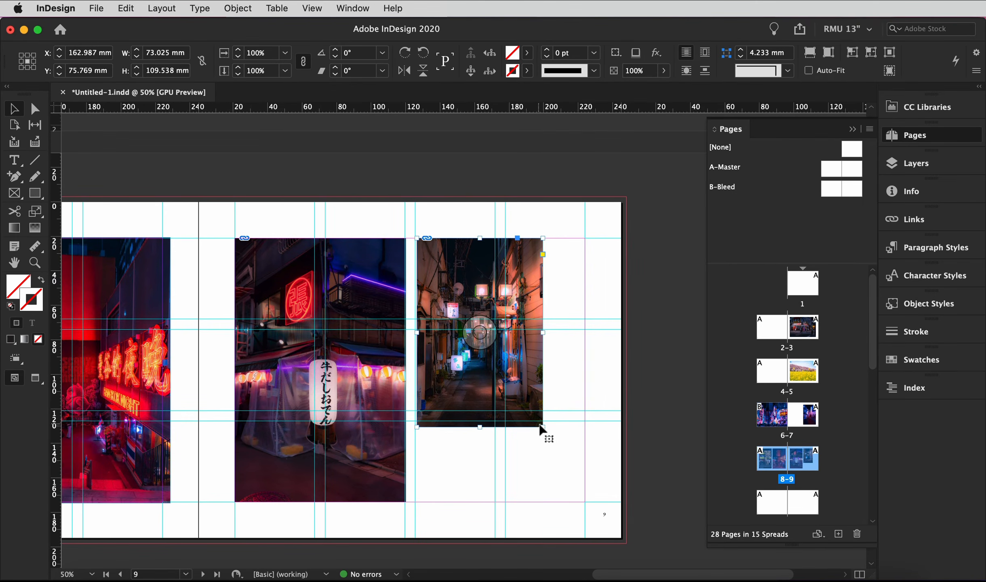
drag(542, 426, 589, 496)
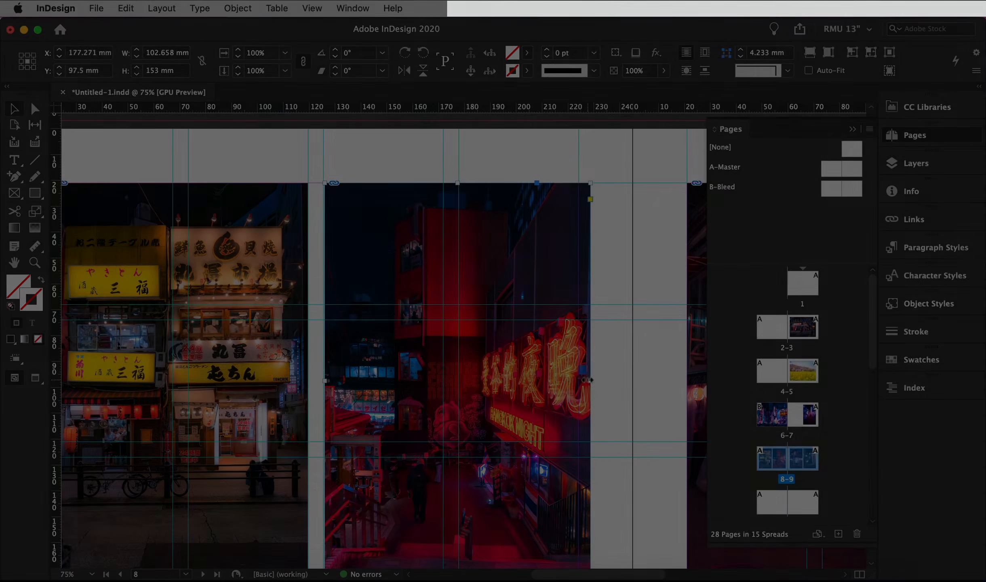
Crop the inner edge of the red street photo on page 8 to the inner margin and deselect it.
drag(590, 379, 578, 380)
click(607, 385)
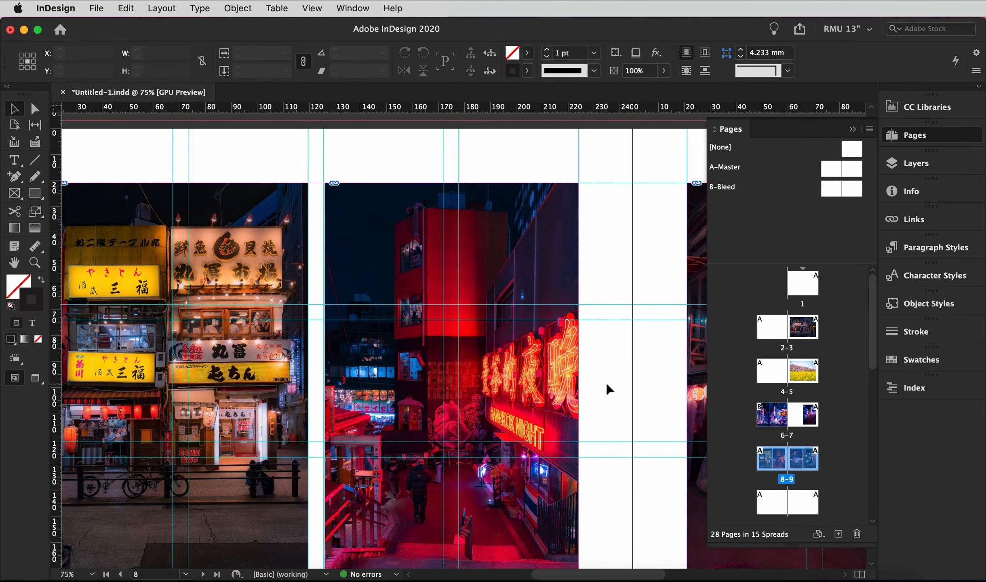
scroll(606, 383, right, 10)
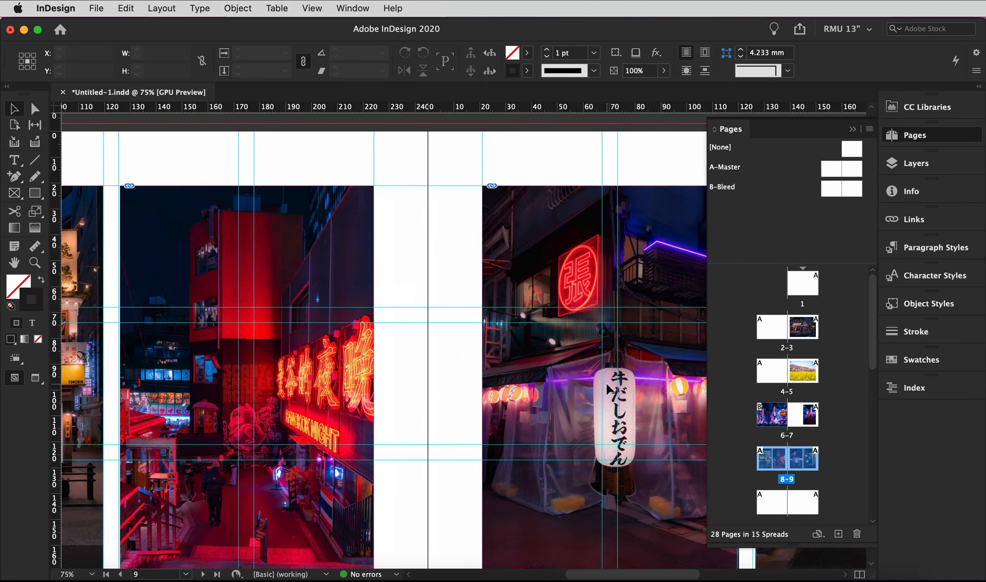
Crop the right edge of the lantern stall photo on page 9 to the vertical guide, giving a frame width of 98.5 mm.
click(588, 410)
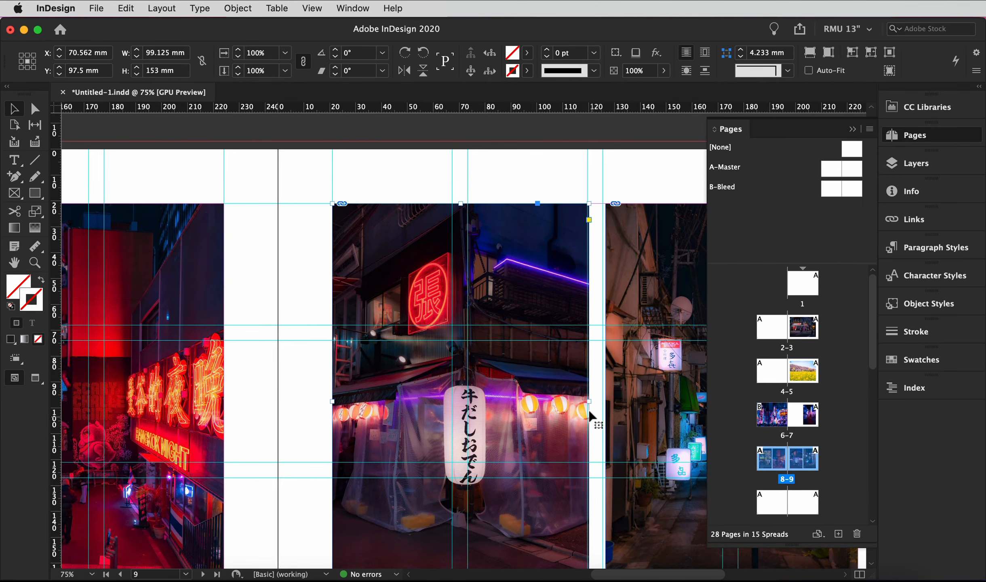
mouse_move(587, 400)
mouse_down()
mouse_move(603, 402)
mouse_move(586, 402)
mouse_up()
scroll(585, 402, down, 3)
scroll(585, 402, right, 10)
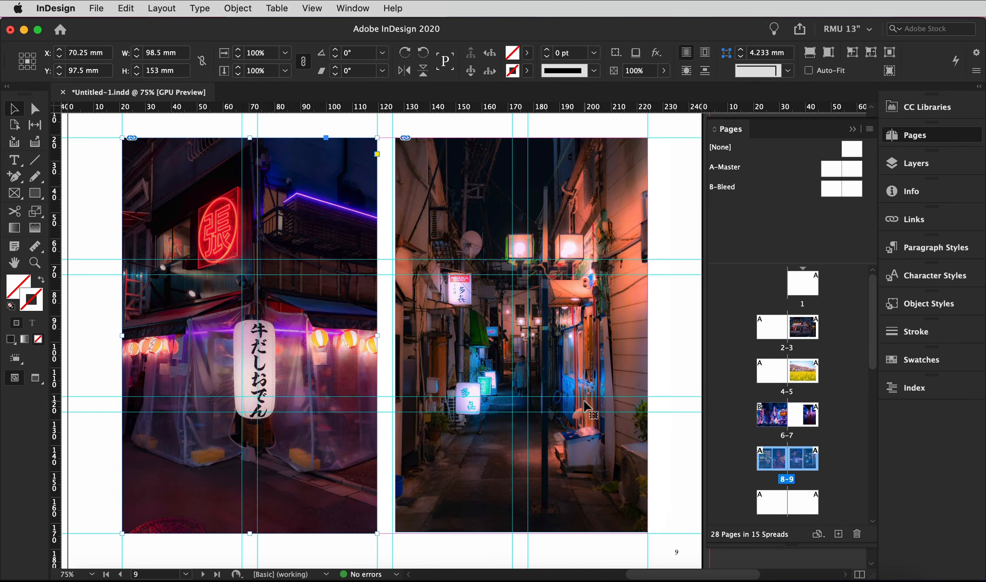
Extend the narrow alley photo's frame down to the bottom margin and proportionally enlarge the image inside it to a height of 154 mm.
scroll(585, 400, down, 3)
click(584, 400)
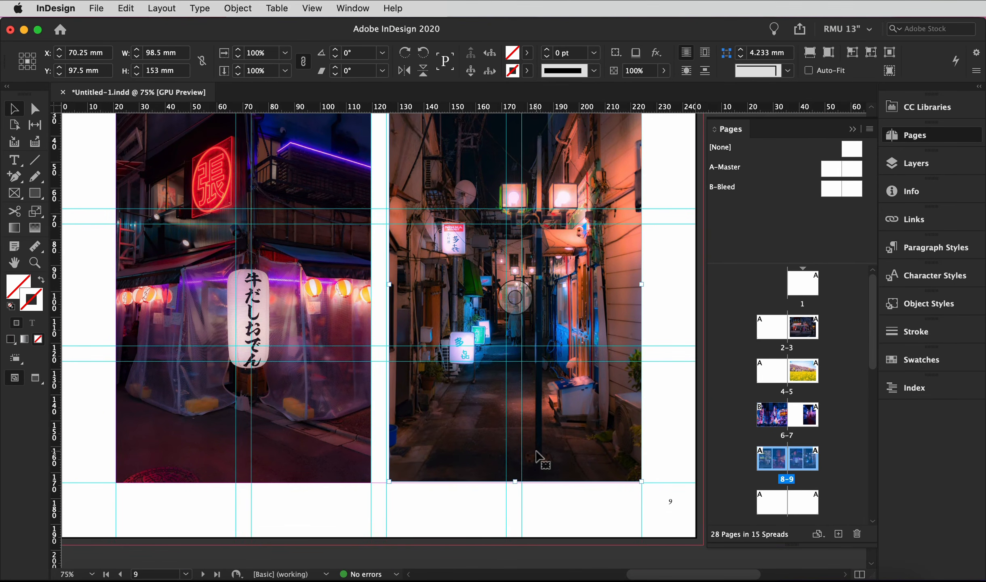
drag(515, 482, 515, 482)
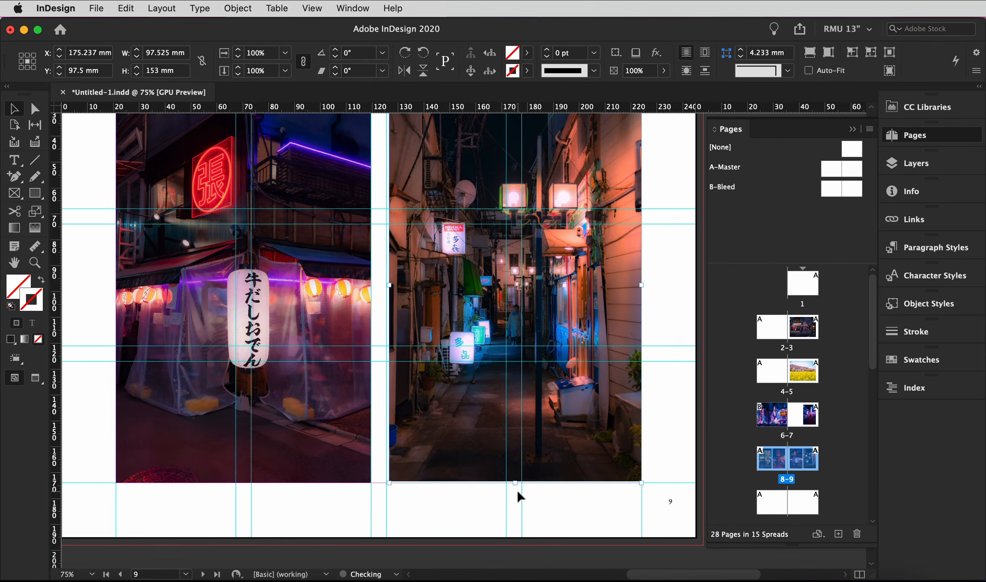
click(511, 297)
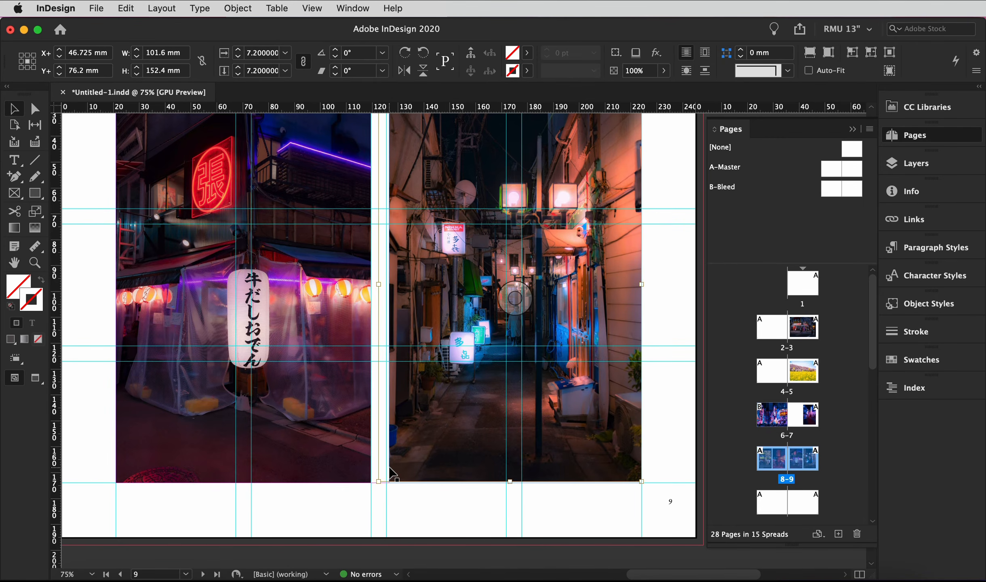
scroll(390, 471, up, 5)
scroll(390, 471, down, 3)
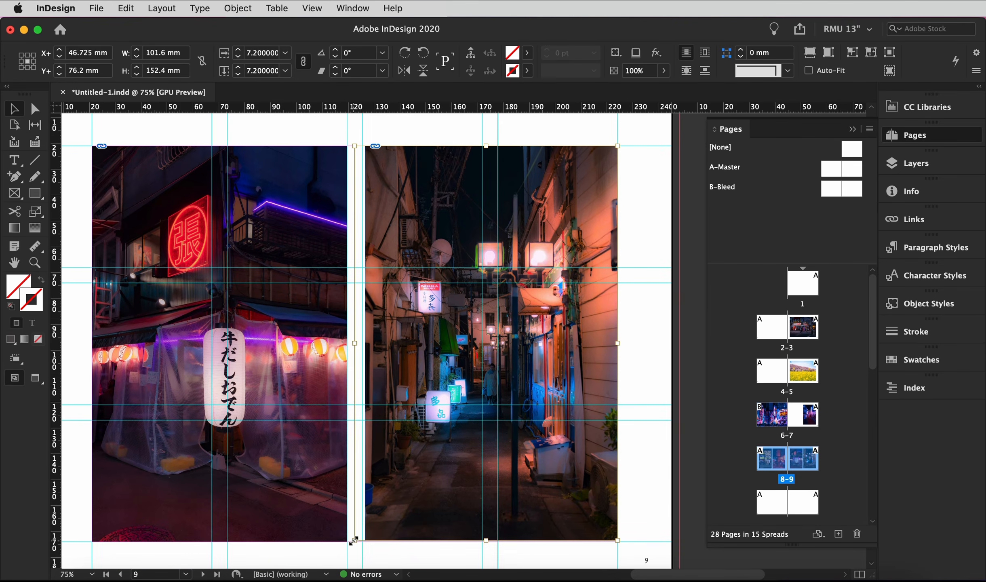
drag(352, 540, 352, 545)
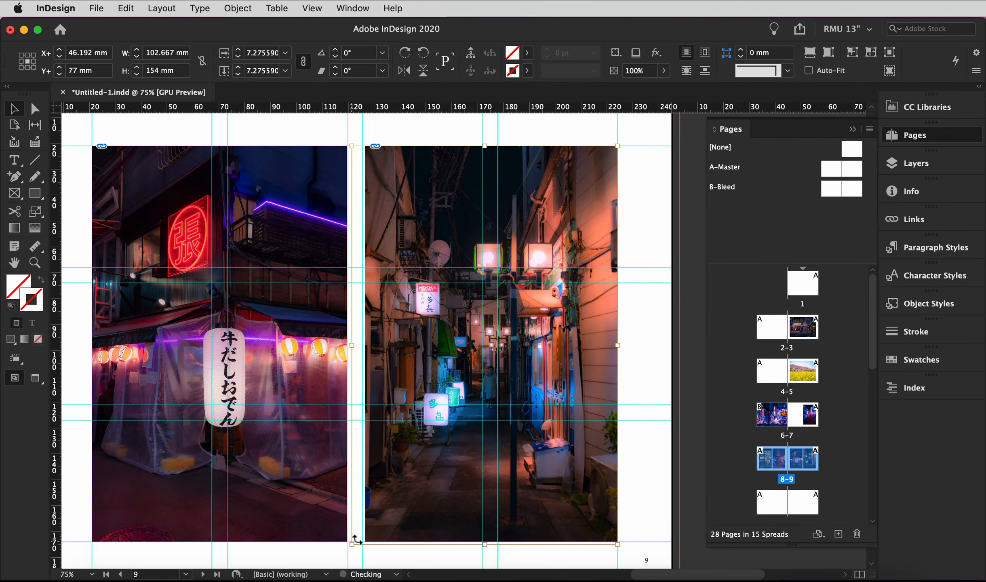
click(626, 518)
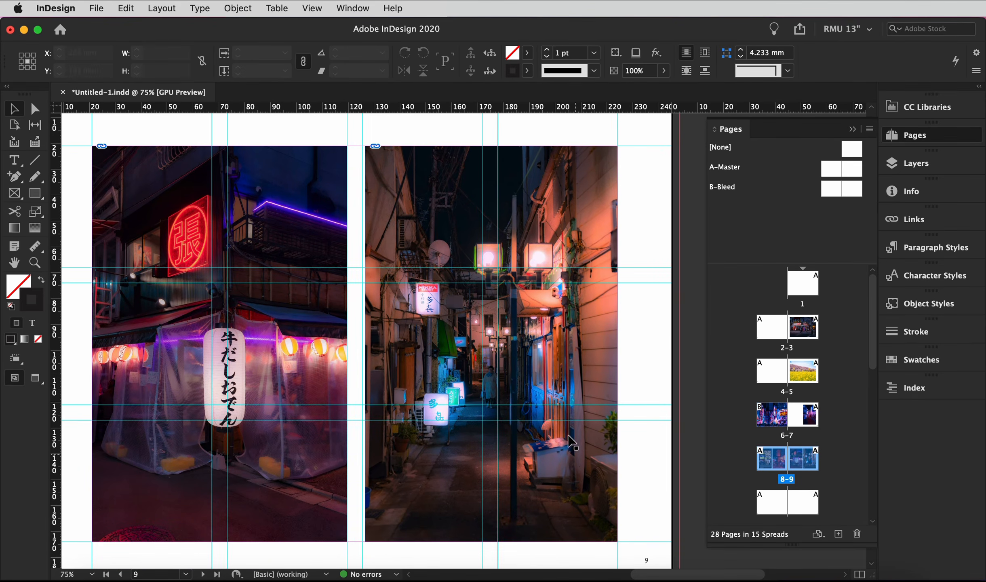
Extend the left edge of the narrow alley photo's frame to the vertical guide and deselect it.
click(461, 378)
mouse_move(365, 346)
mouse_down()
mouse_move(349, 348)
mouse_move(363, 347)
mouse_up()
click(669, 358)
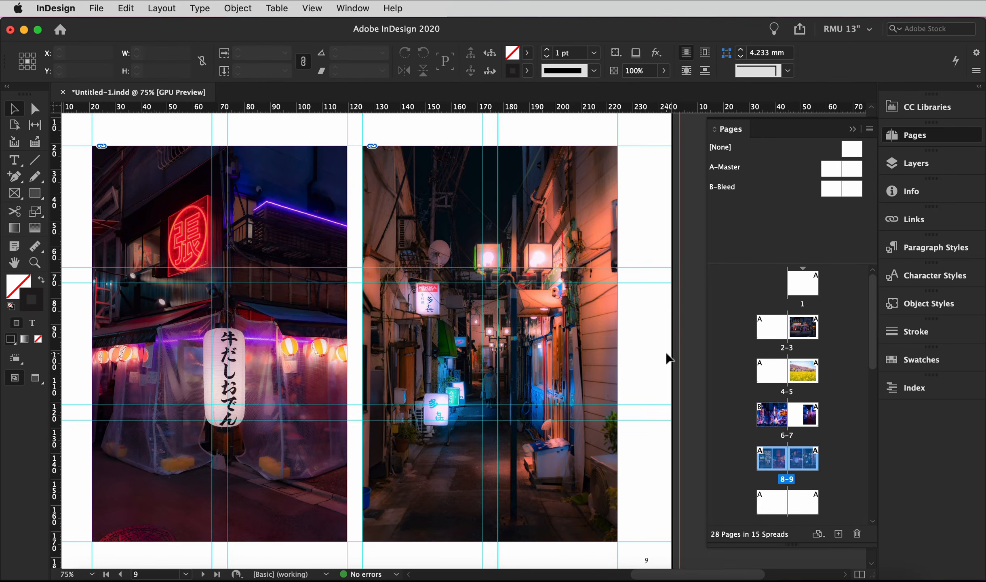
Preview the spreads without guides from pages 8–9 back to the first pages, and return to the normal guide view.
key(super+minus)
key(super+minus)
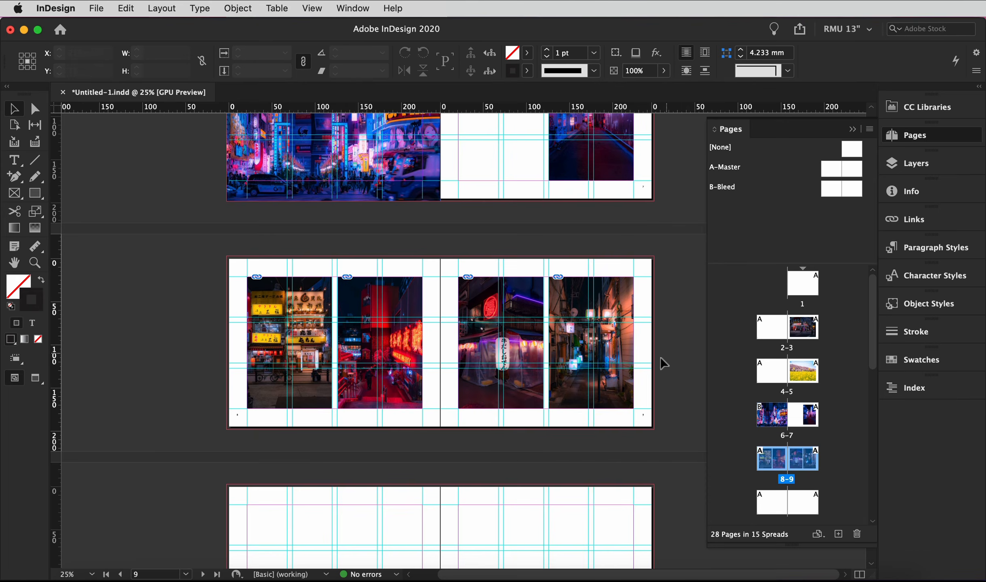
key(w)
scroll(558, 435, up, 3)
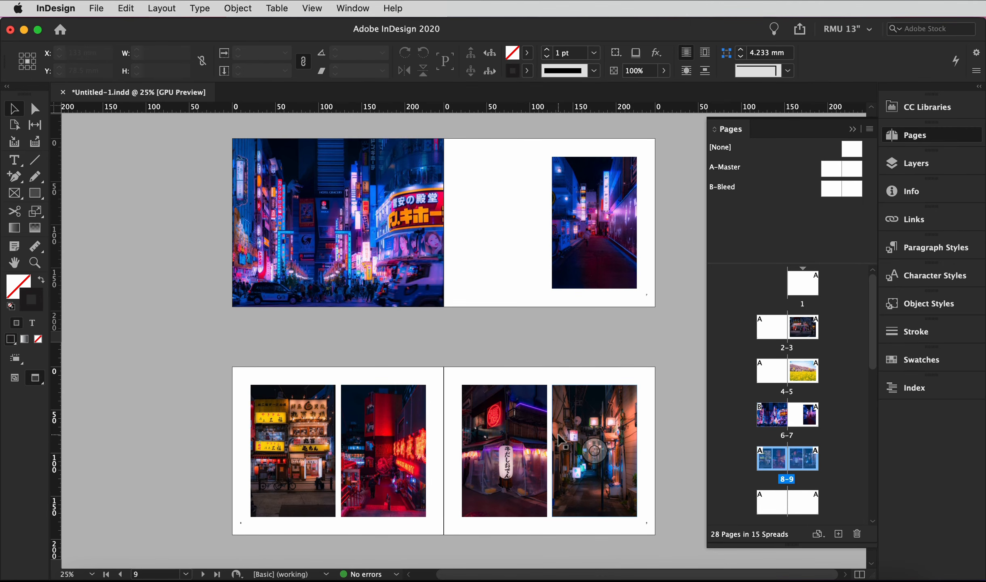
scroll(561, 443, up, 15)
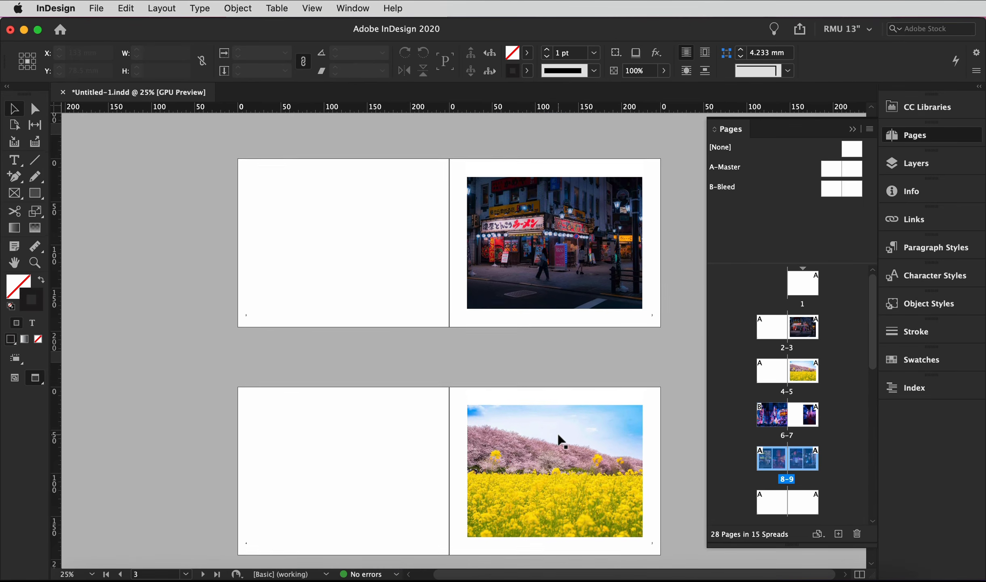
scroll(562, 442, up, 5)
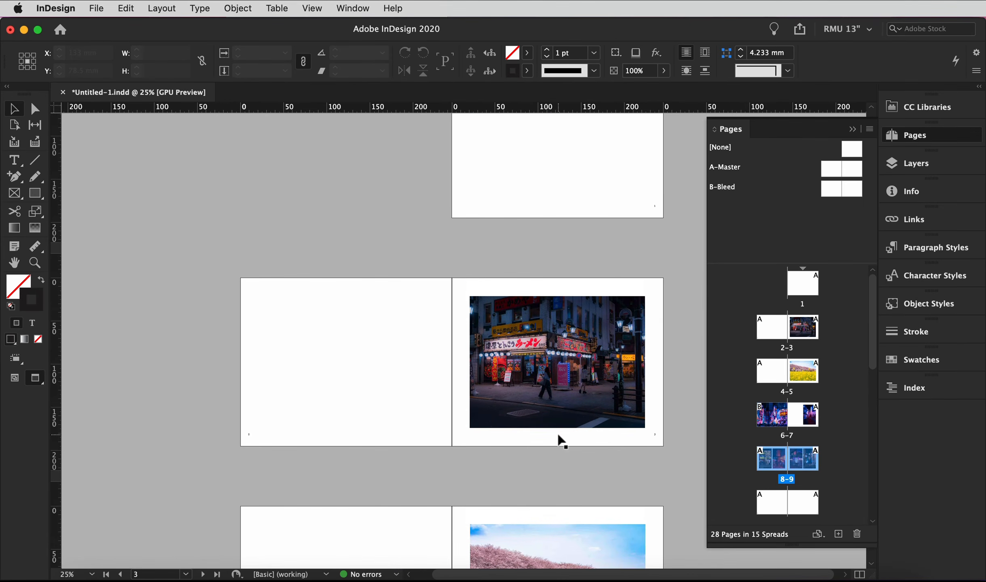
scroll(561, 441, down, 3)
key(w)
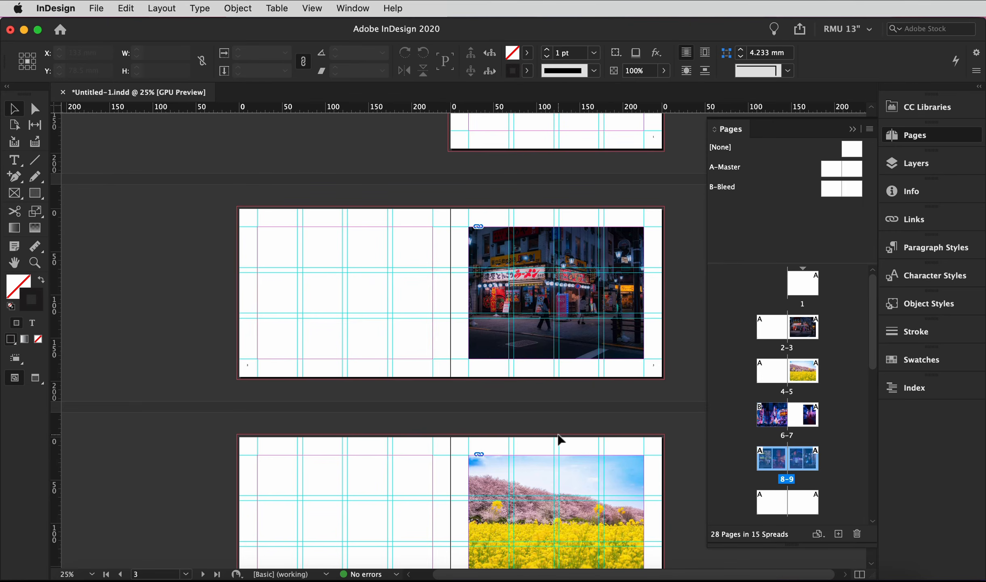
Create a text frame over page 2's innermost grid column, from top to bottom margin, and fill it with placeholder text.
key(super+equal)
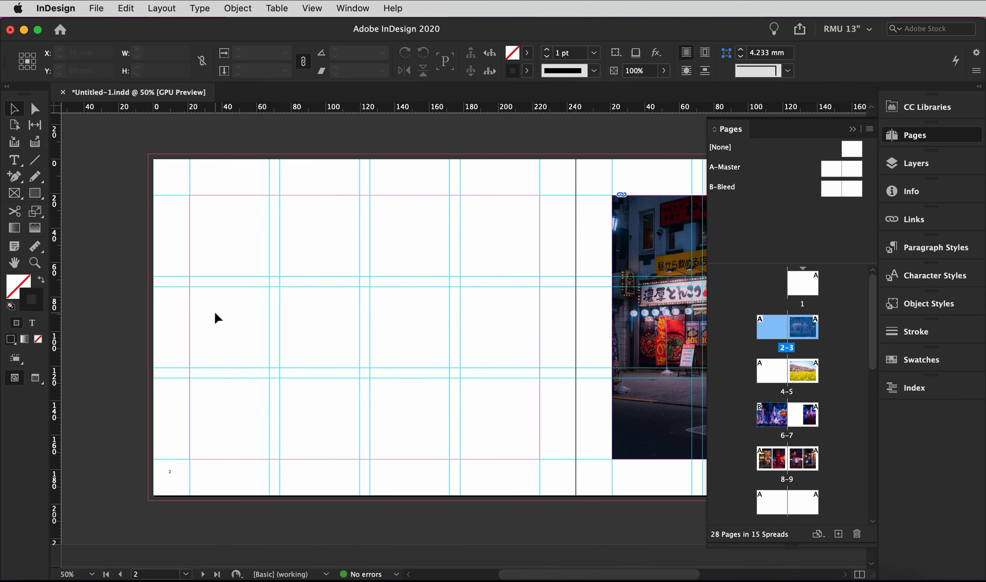
key(t)
drag(450, 195, 537, 458)
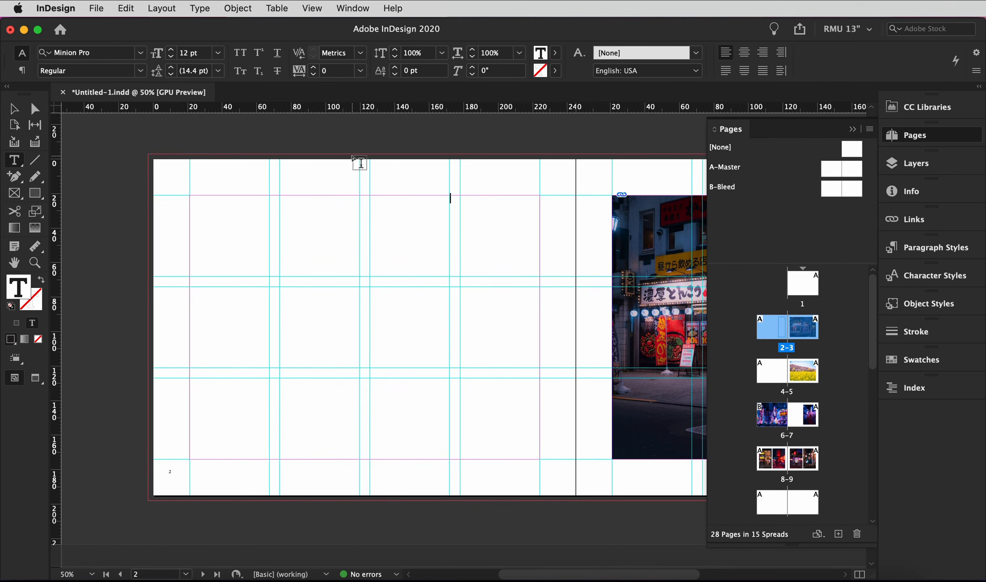
click(200, 8)
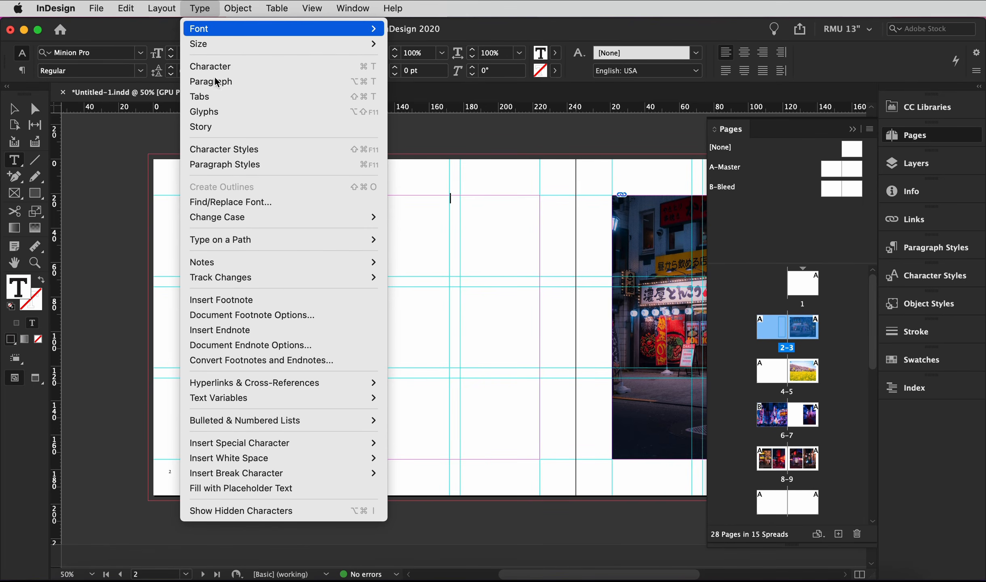
click(280, 488)
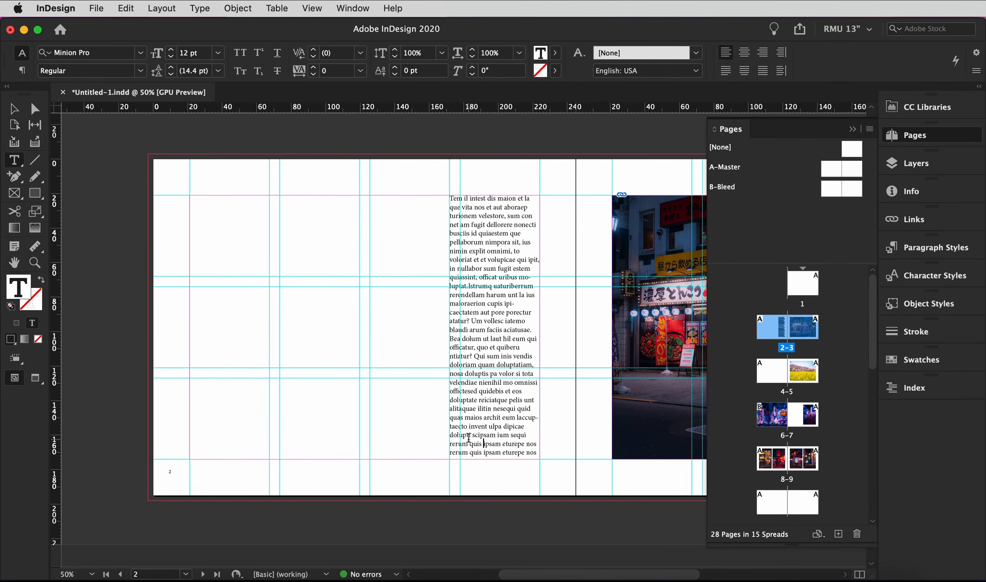
Set all of page 2's placeholder text in Sabon Next LT Pro Regular at 9 pt.
double_click(478, 405)
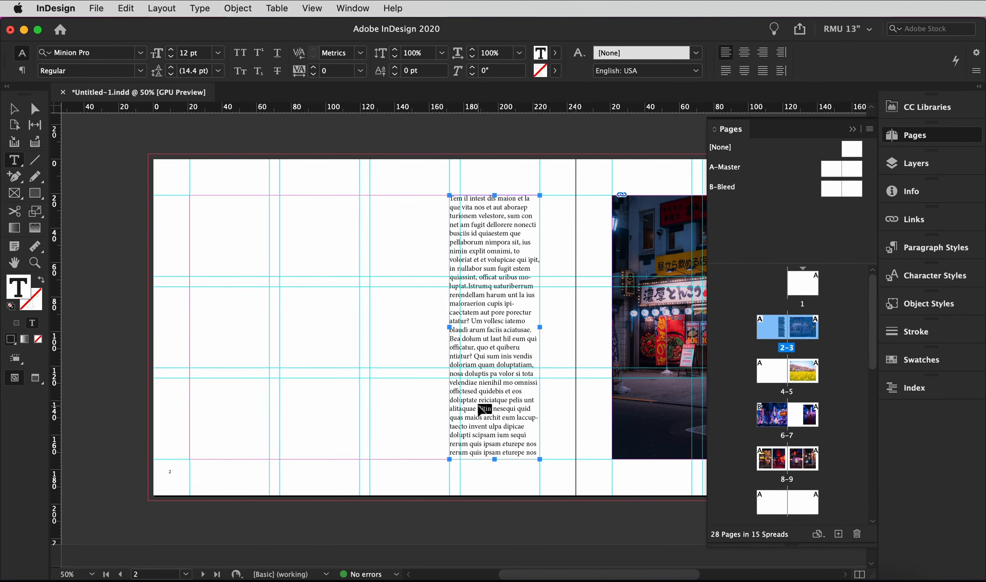
key(super+a)
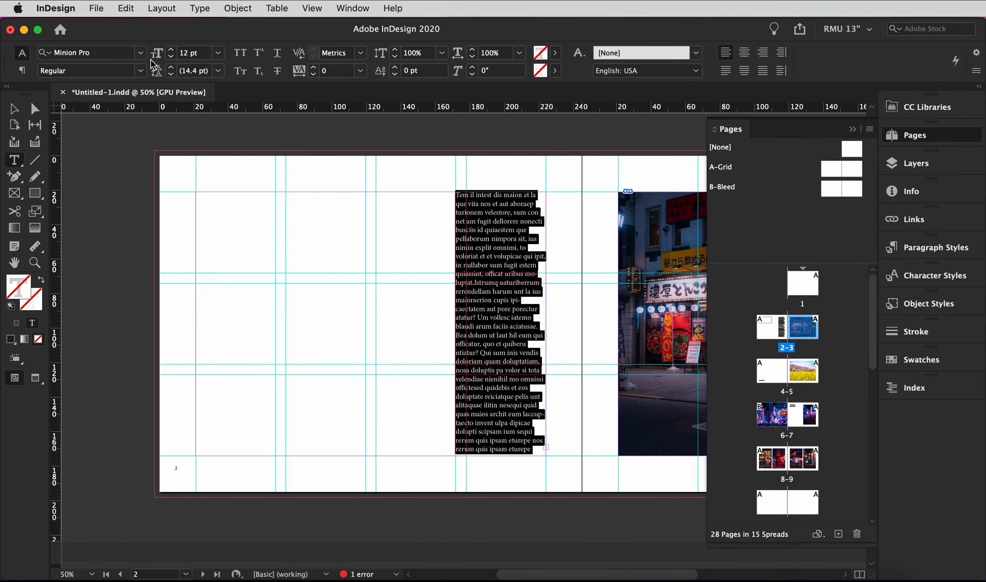
click(142, 54)
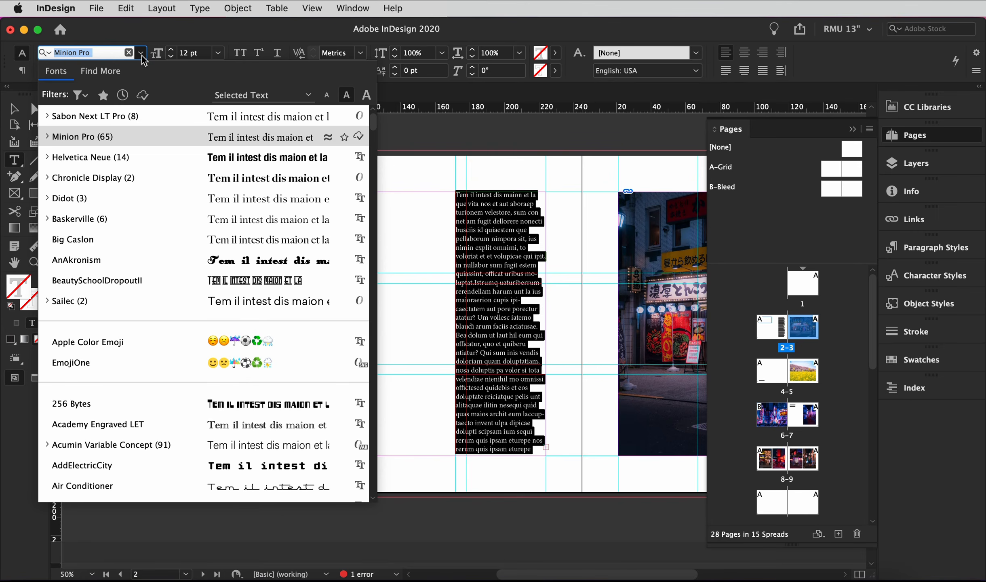
click(128, 116)
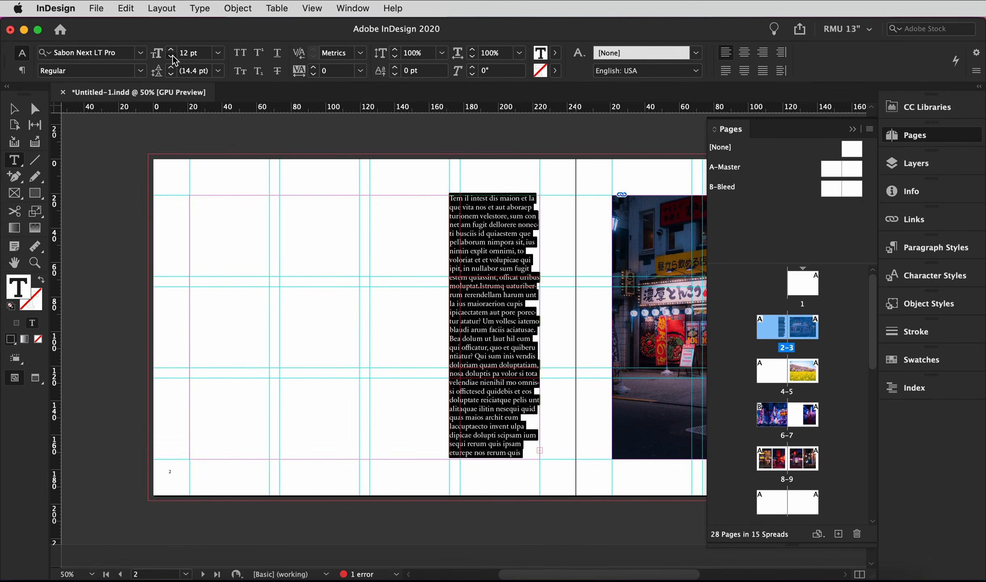
click(172, 57)
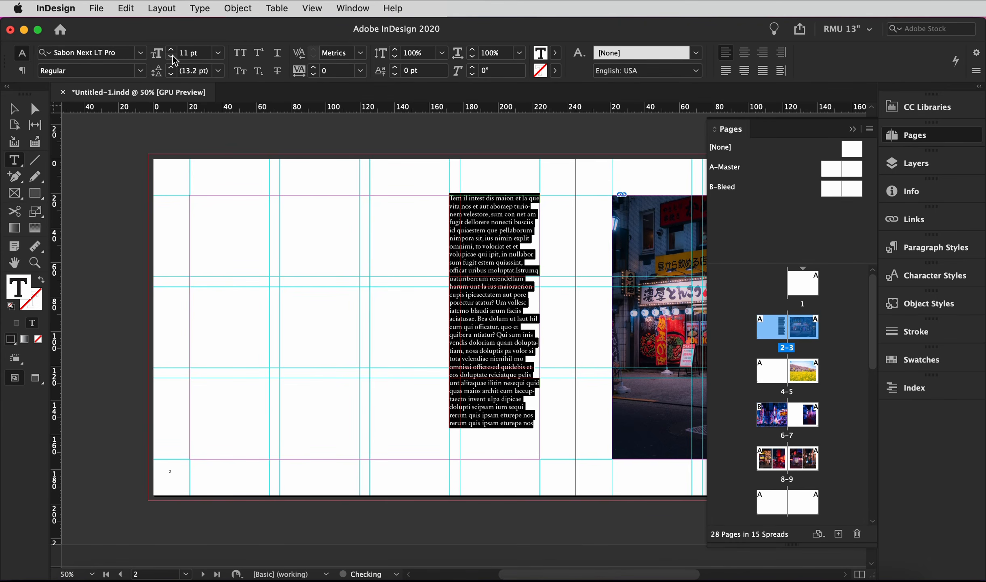
click(173, 57)
click(172, 57)
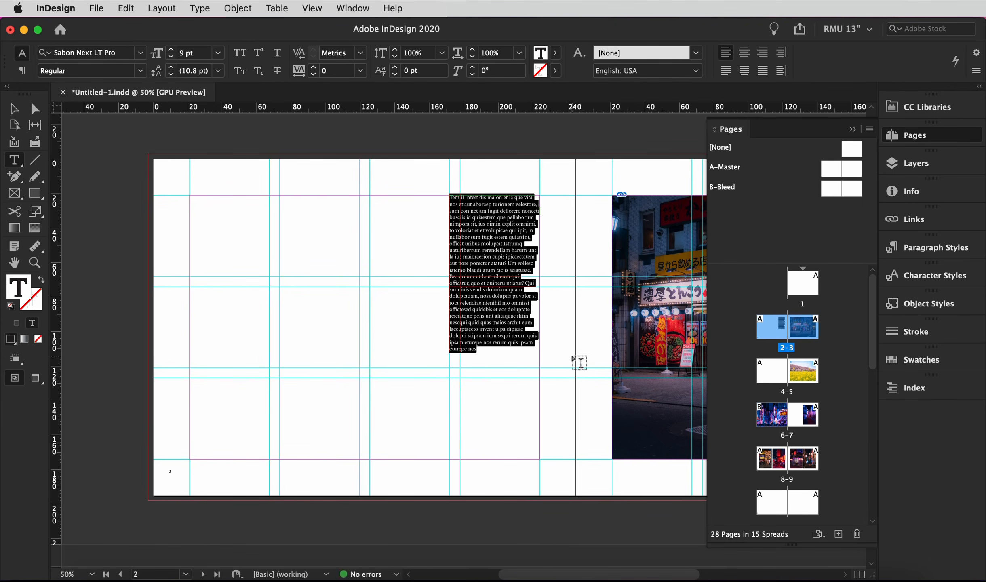
Fill the empty remainder of page 2's text frame with more placeholder text after the existing text.
click(479, 353)
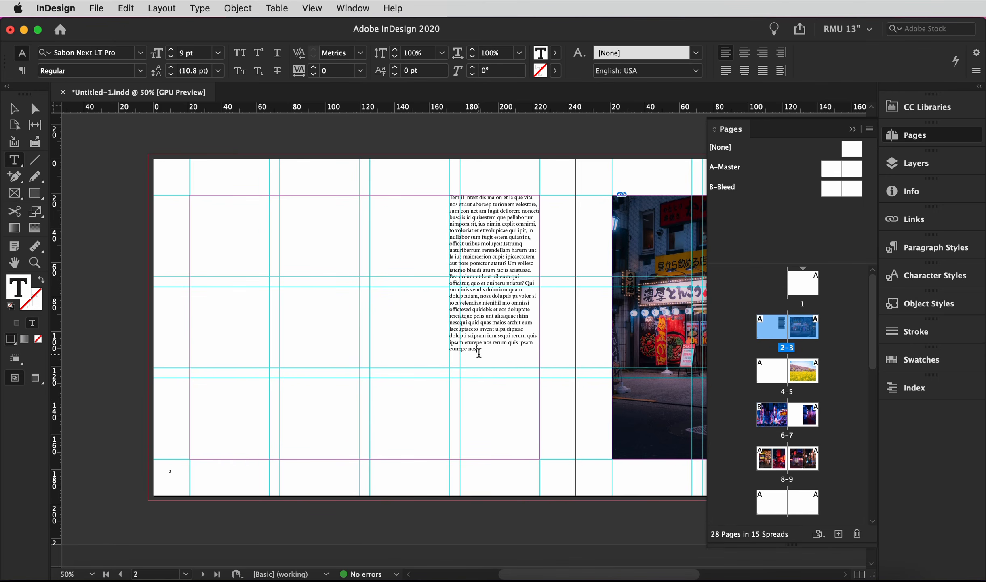
click(200, 8)
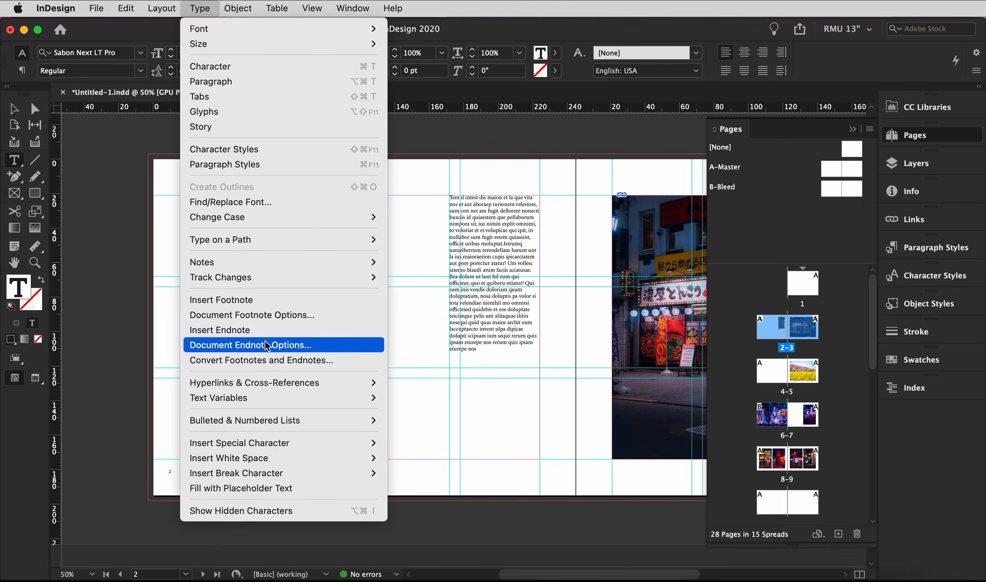
click(290, 490)
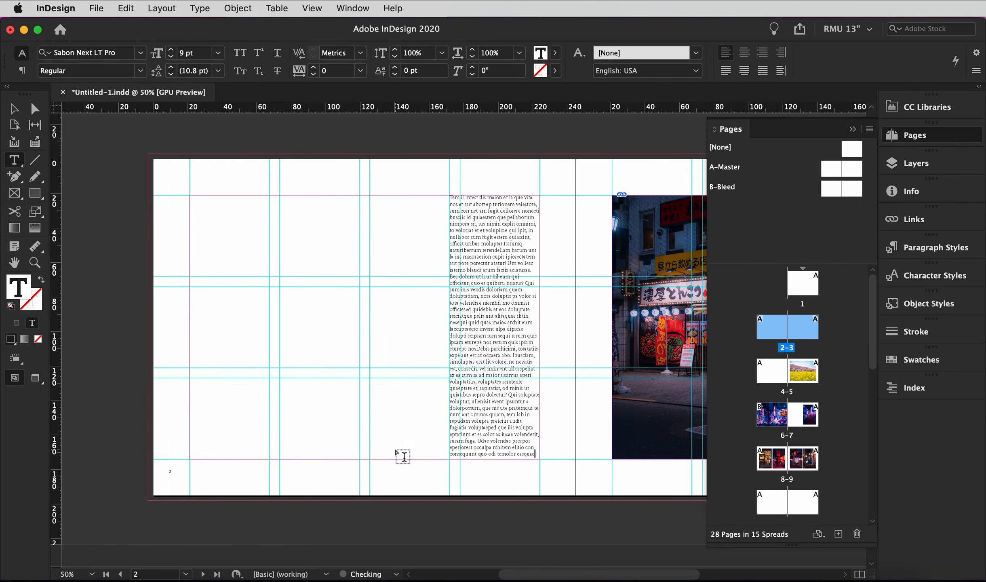
Set the leading of all the text in page 2's column to 12 pt.
key(super+a)
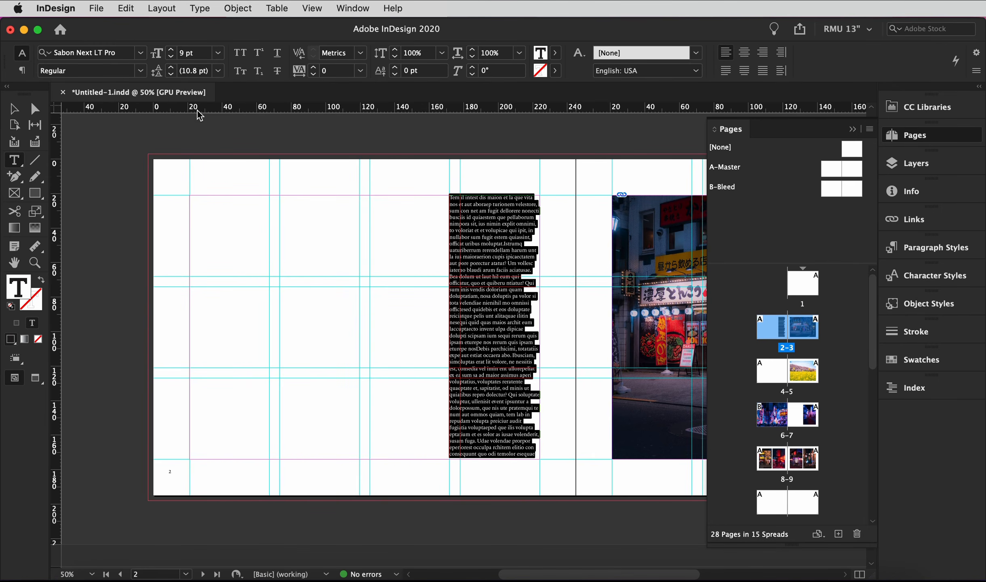
click(171, 68)
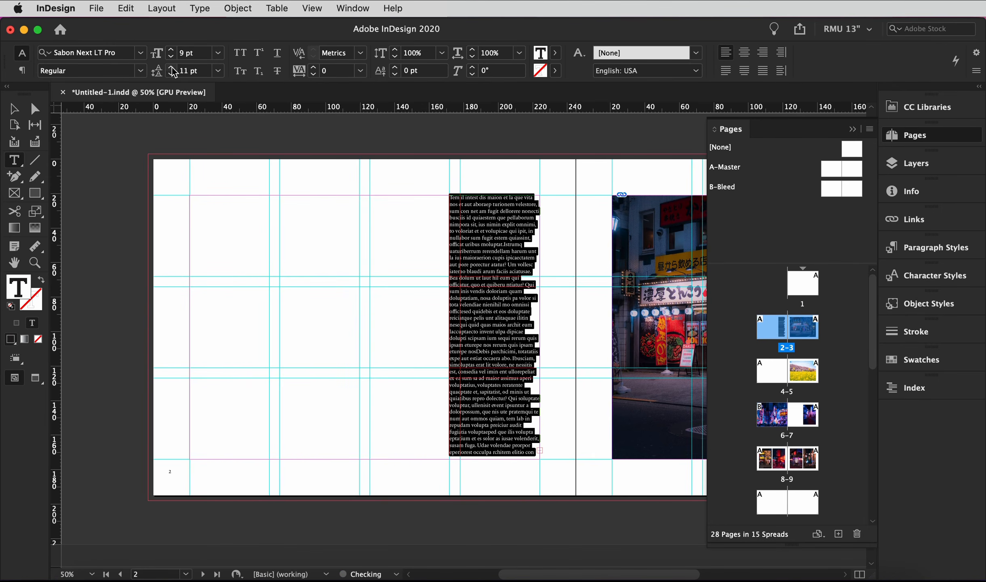
click(171, 67)
click(497, 367)
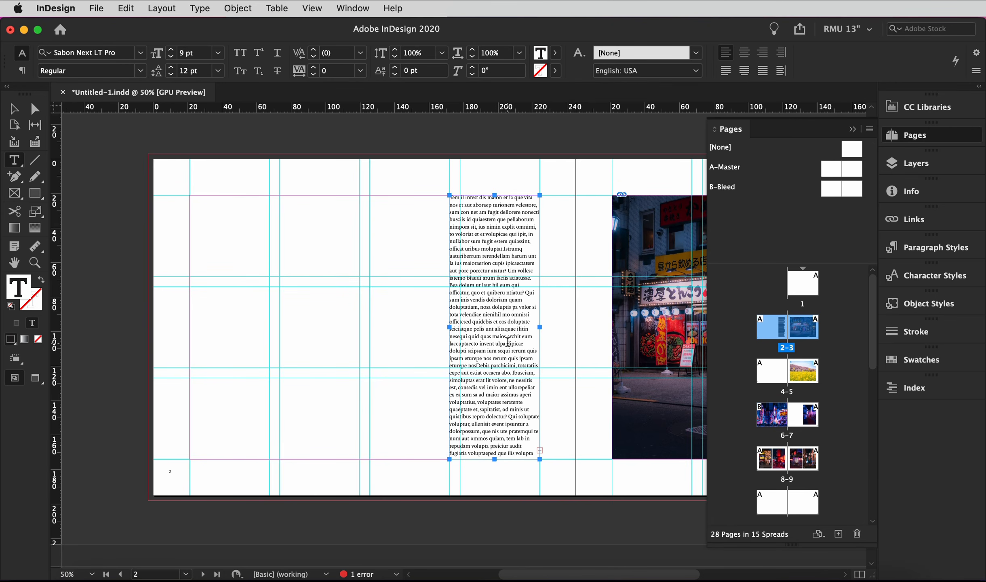
Justify all lines of the placeholder text in page 2's column and finish editing the text.
key(super+a)
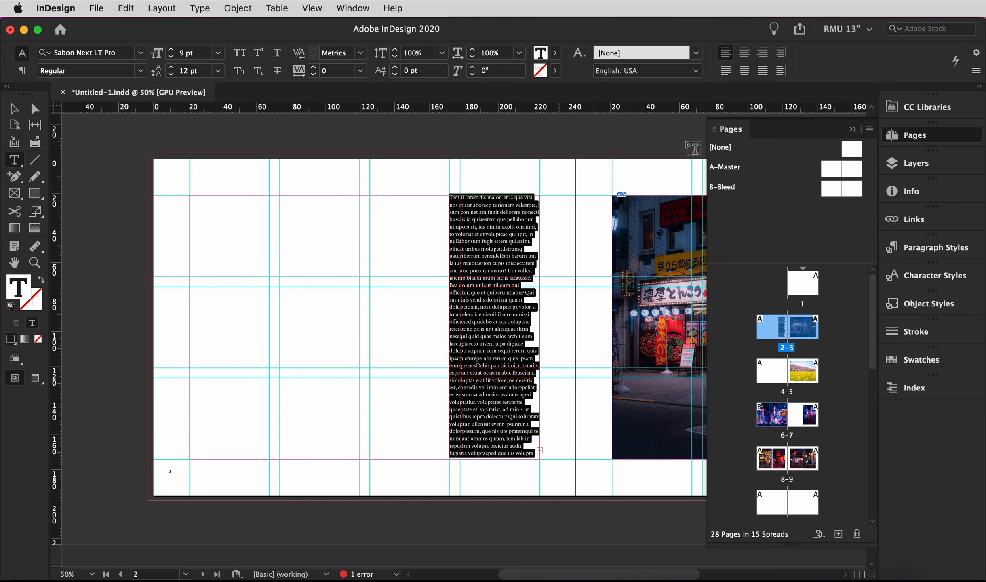
click(762, 70)
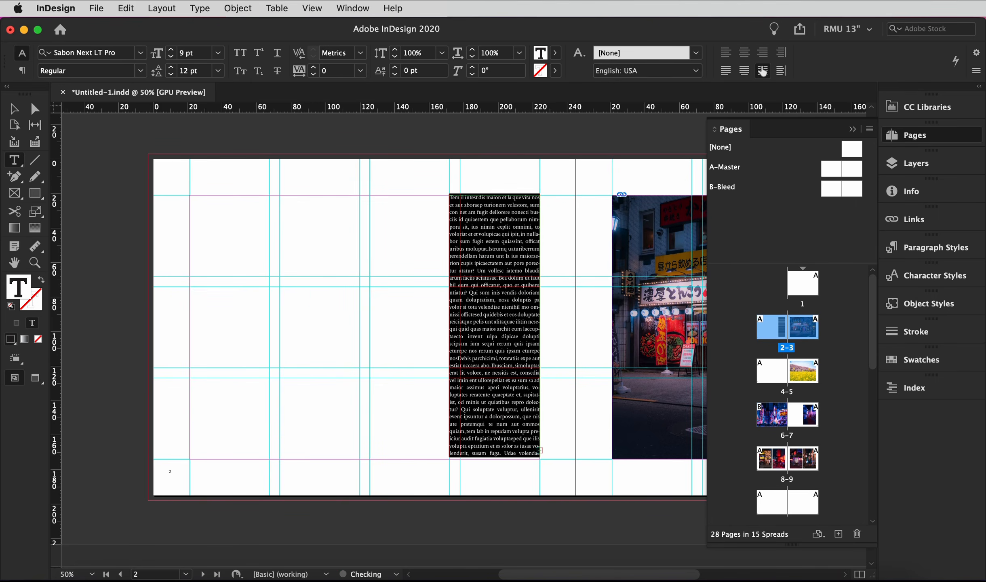
click(468, 282)
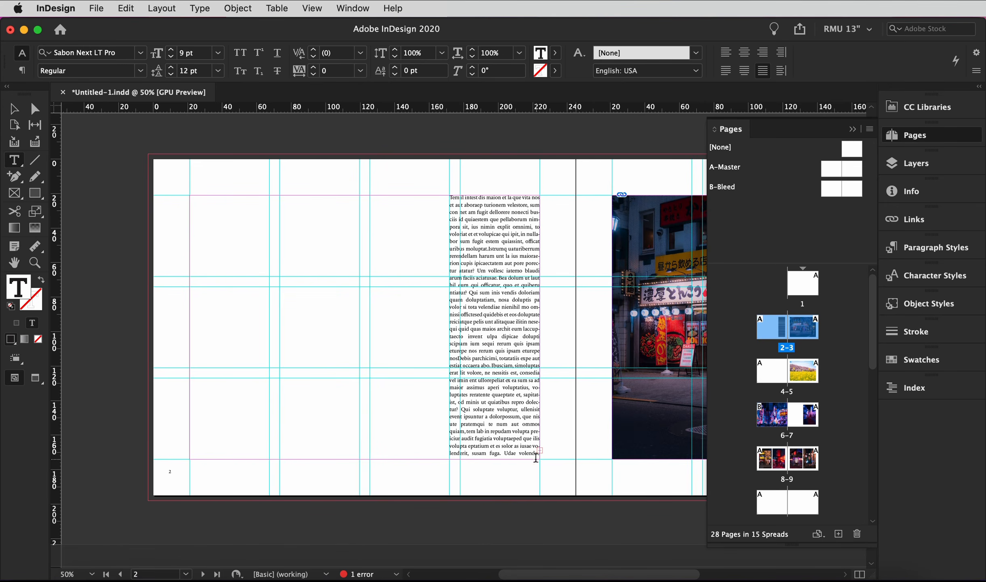
key(Escape)
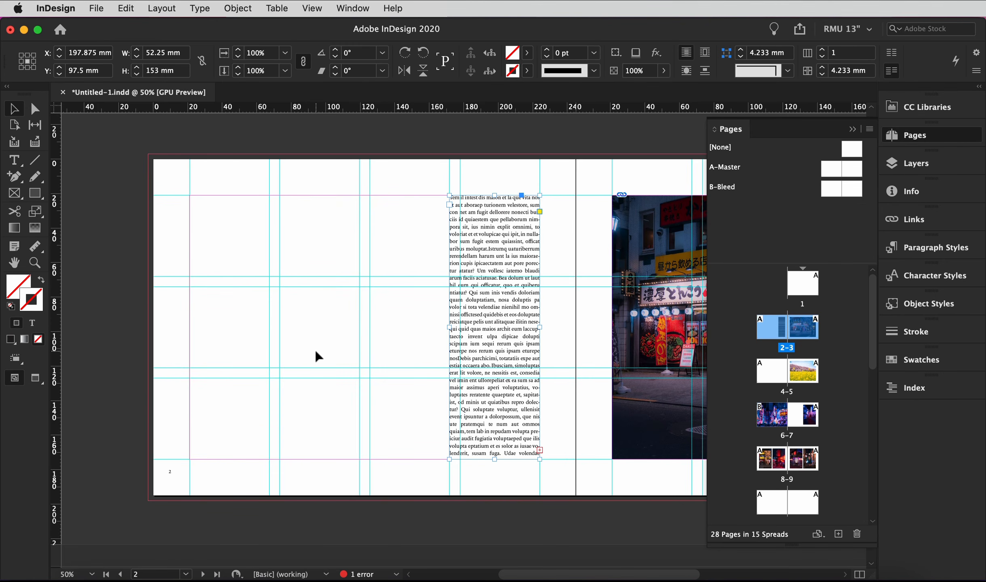
Add a text frame two grid columns wide and one row high at page 2's upper-left margin corner, containing the word "Tokyo".
key(t)
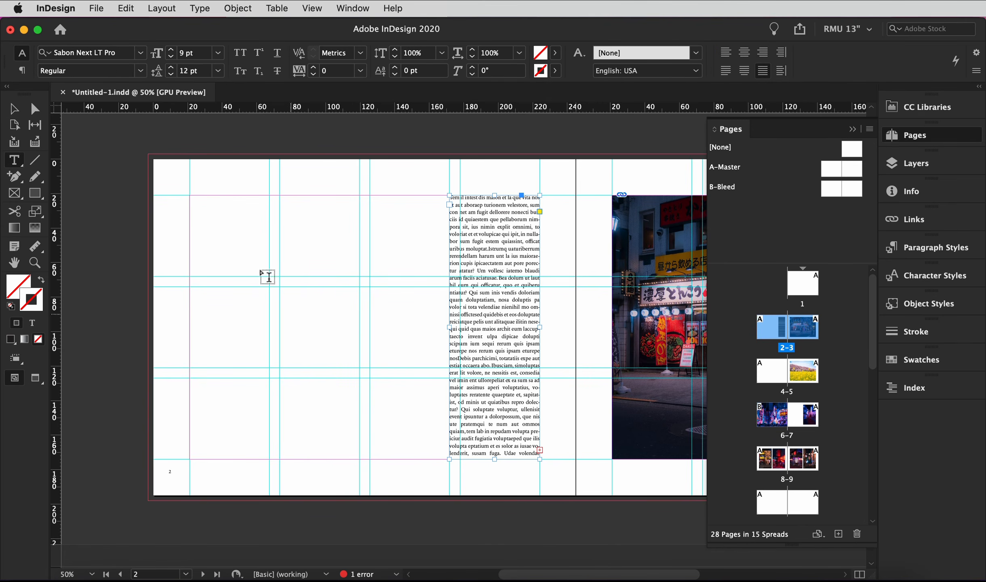
drag(189, 196, 358, 274)
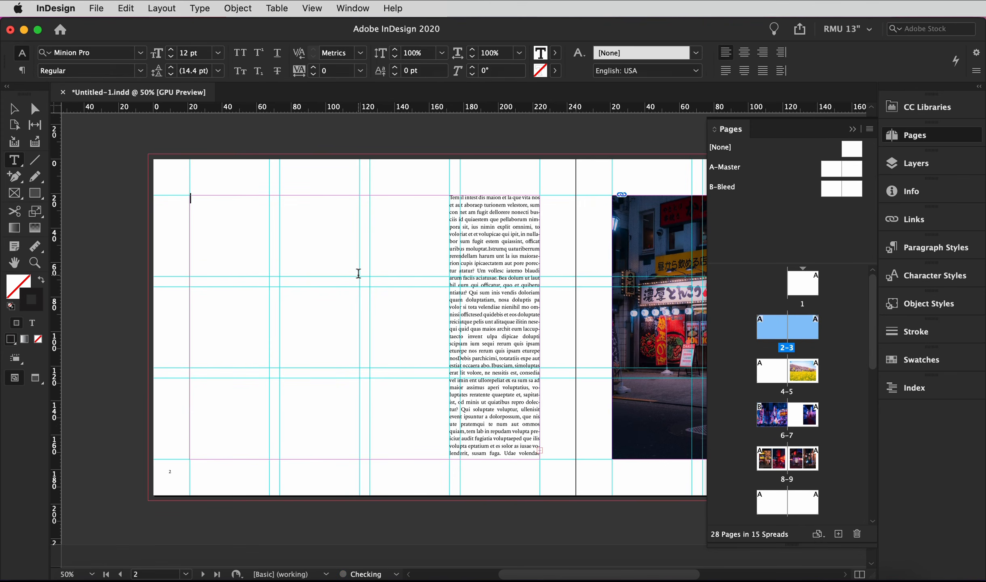
text(Tokyo)
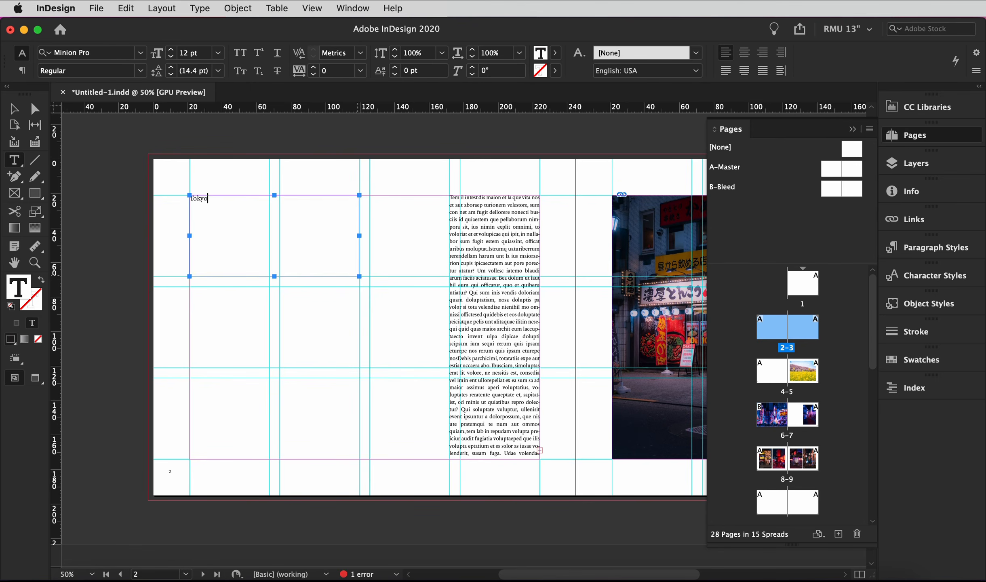
Set the Tokyo heading's font size to 65 pt.
key(super+a)
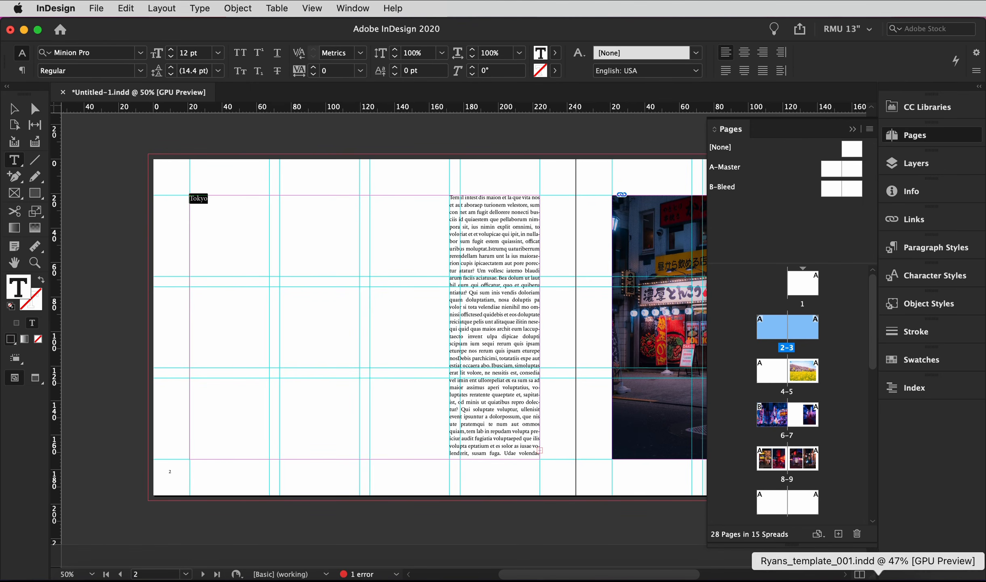
click(189, 54)
text(65)
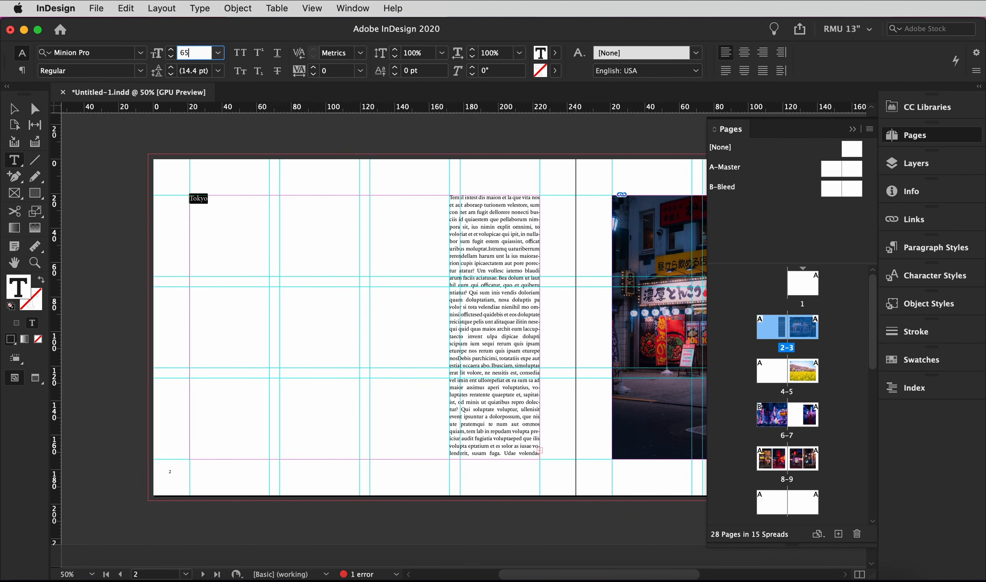
key(Return)
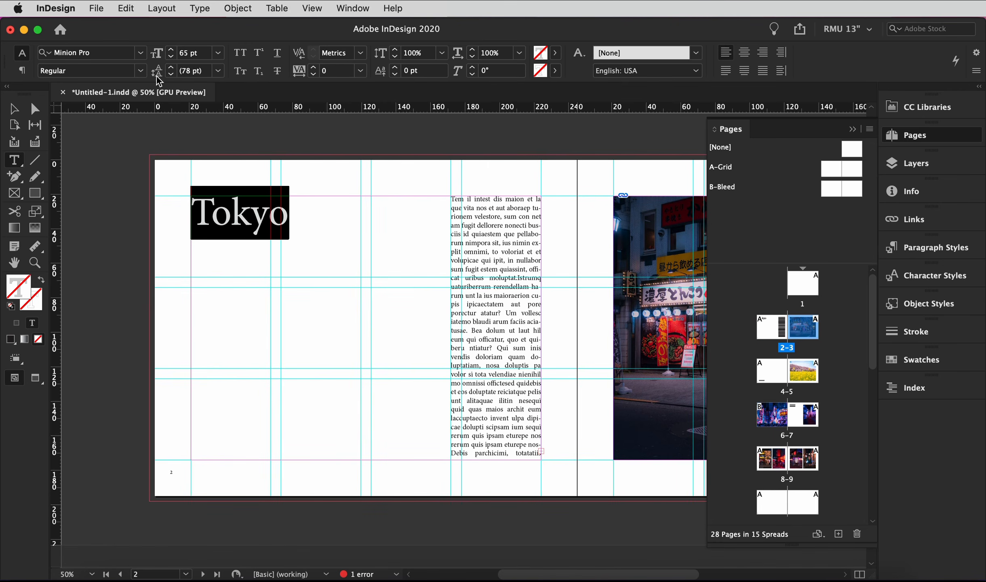
Change the Tokyo heading's font to Sabon Next LT Pro in the Demi style.
click(140, 52)
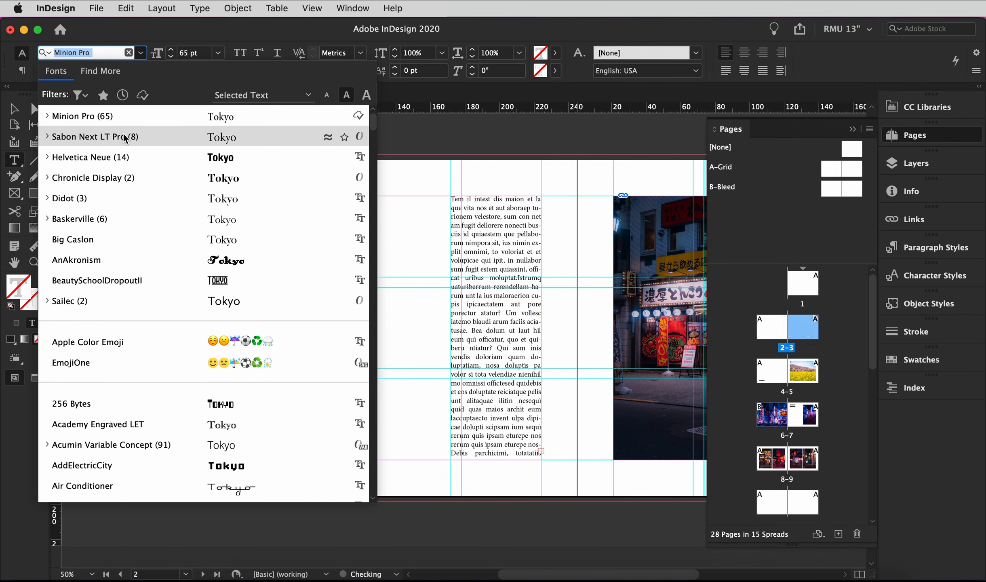
click(130, 138)
click(141, 70)
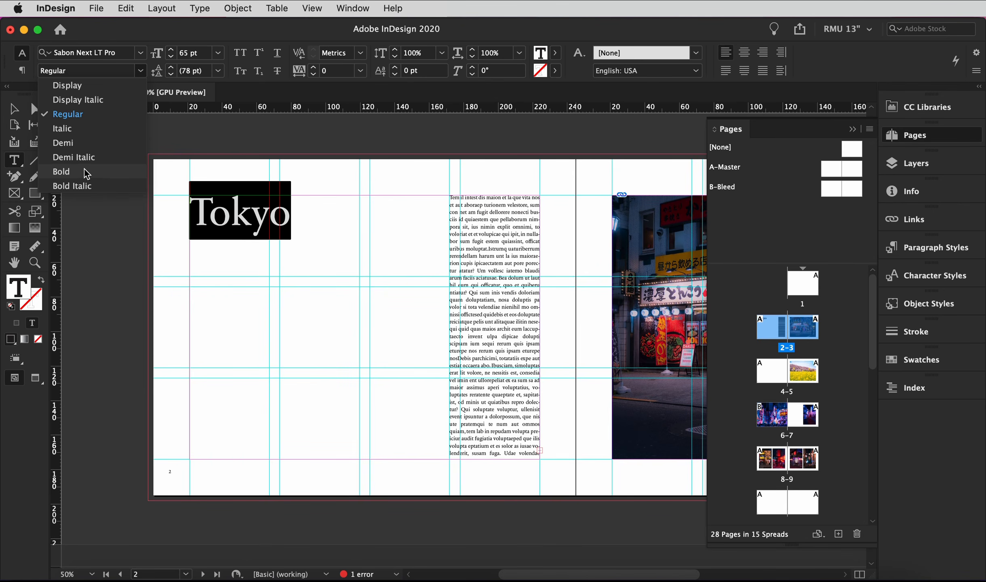
click(62, 172)
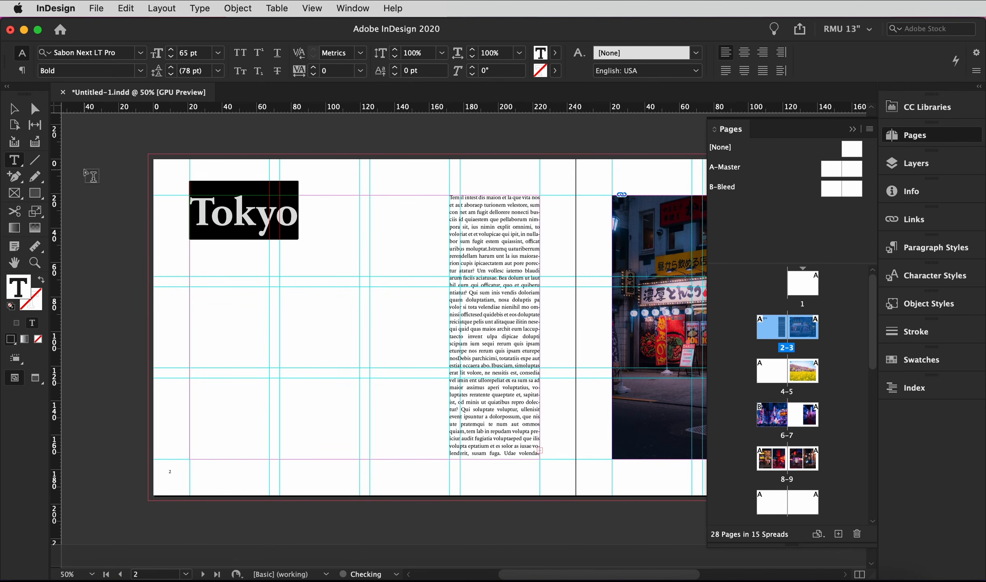
double_click(284, 220)
click(141, 71)
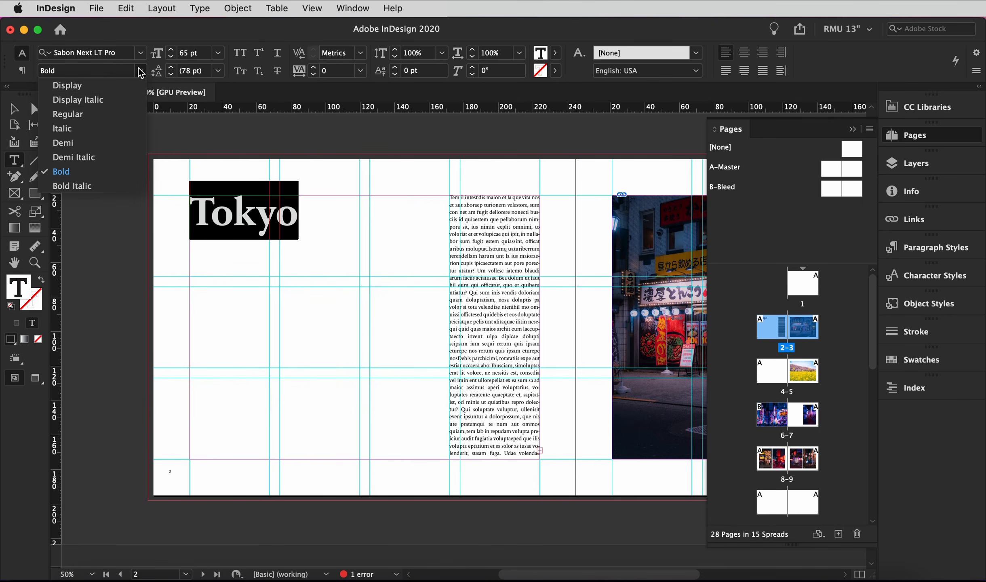
click(110, 142)
click(229, 232)
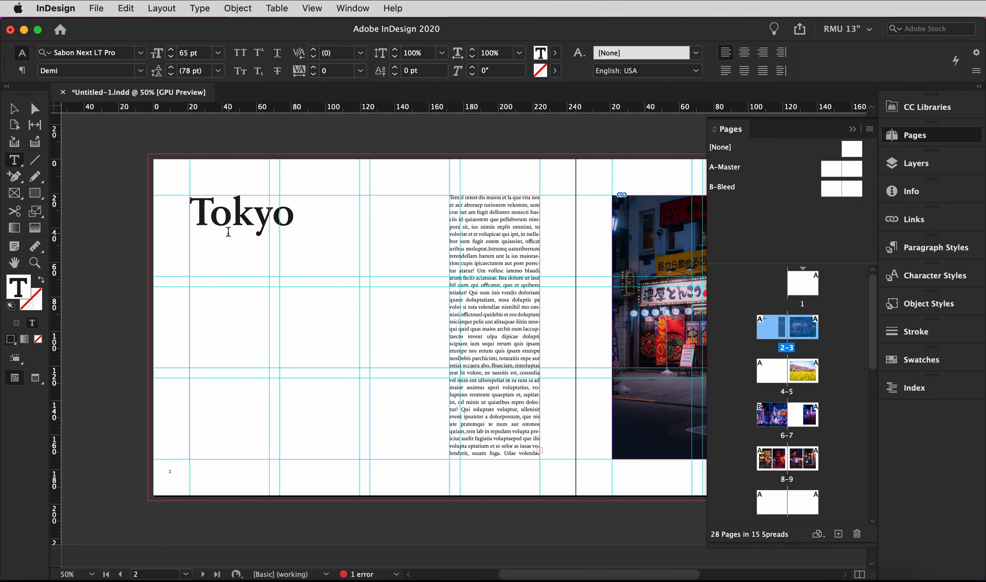
Draw a 46.25 × 15.25 mm caption frame in page 2's lower-left margin corner, one grid column wide, and fill it with placeholder text.
scroll(159, 169, down, 1)
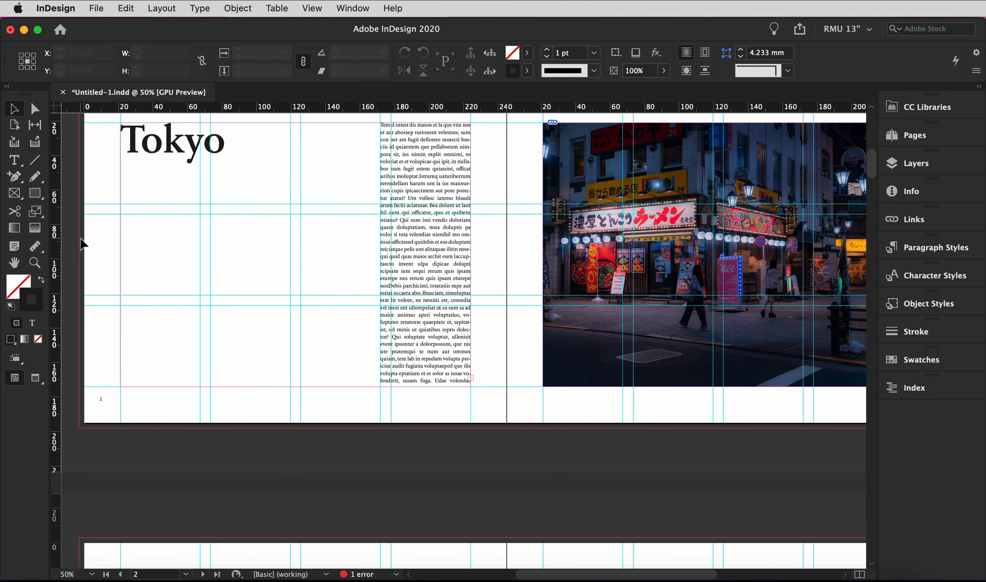
key(t)
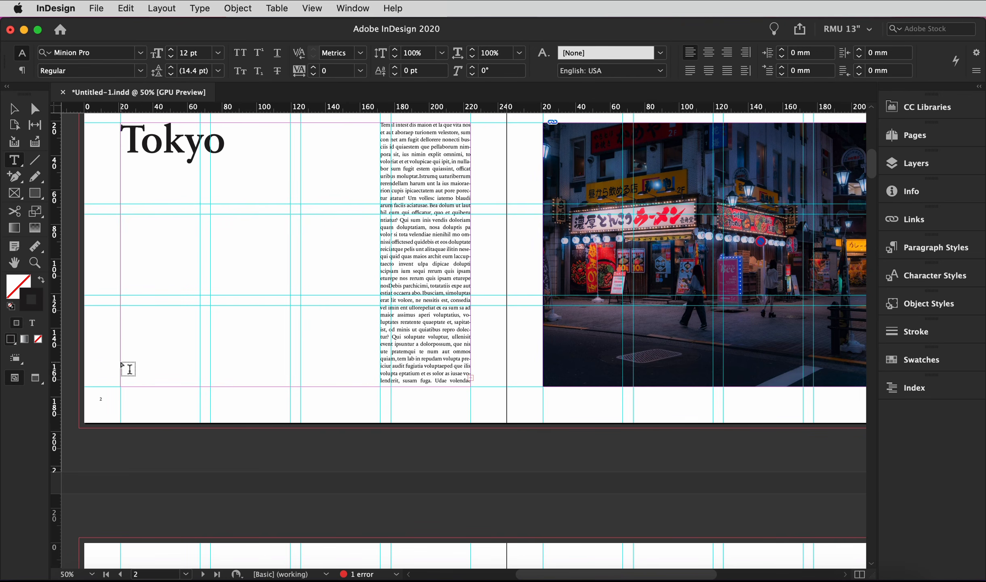
drag(121, 360, 200, 387)
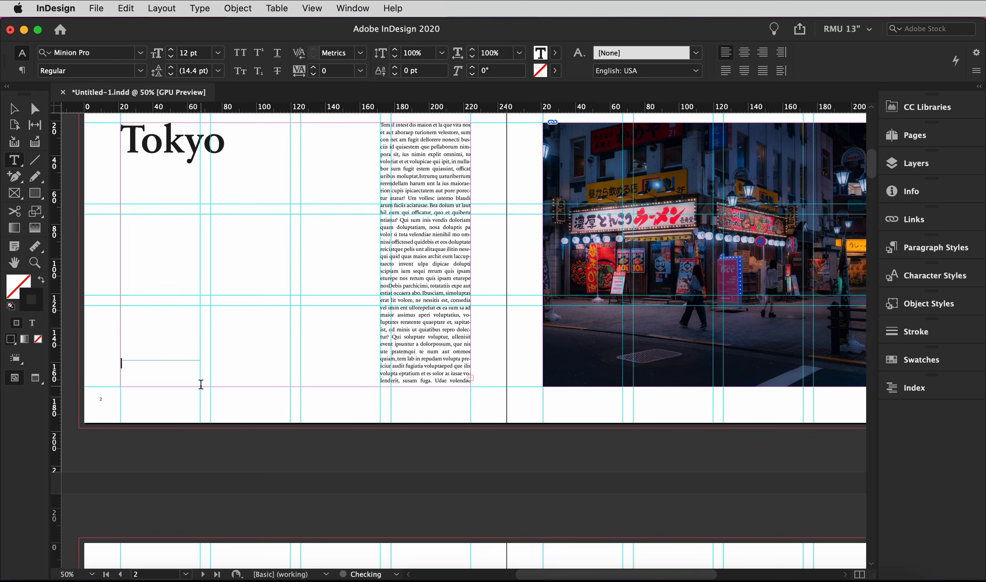
click(14, 114)
double_click(180, 376)
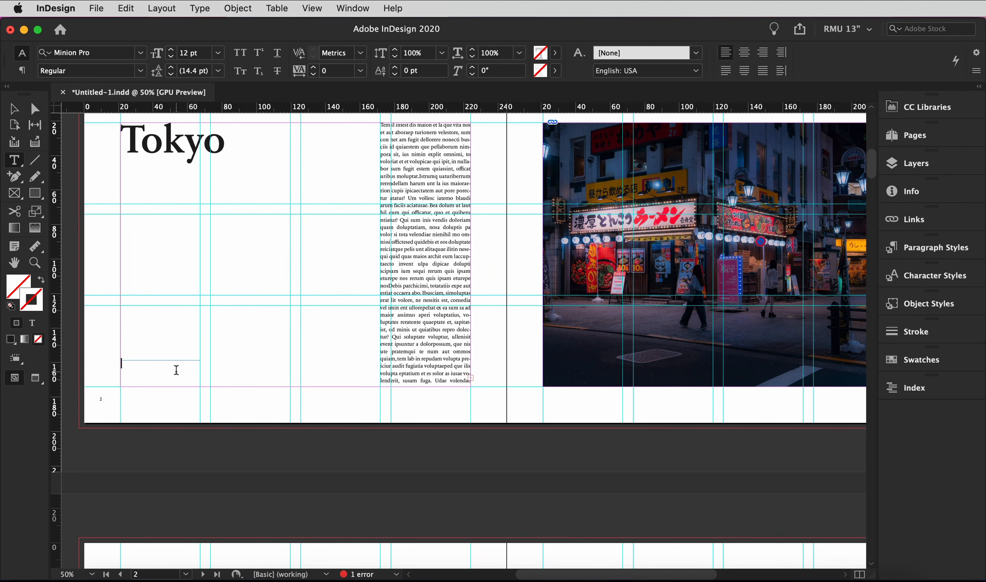
click(190, 7)
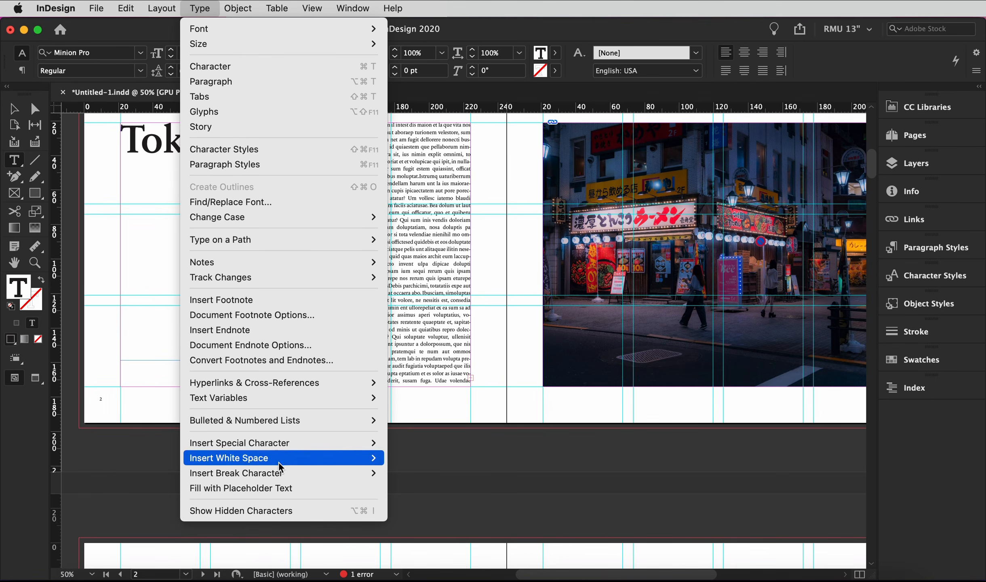
click(379, 489)
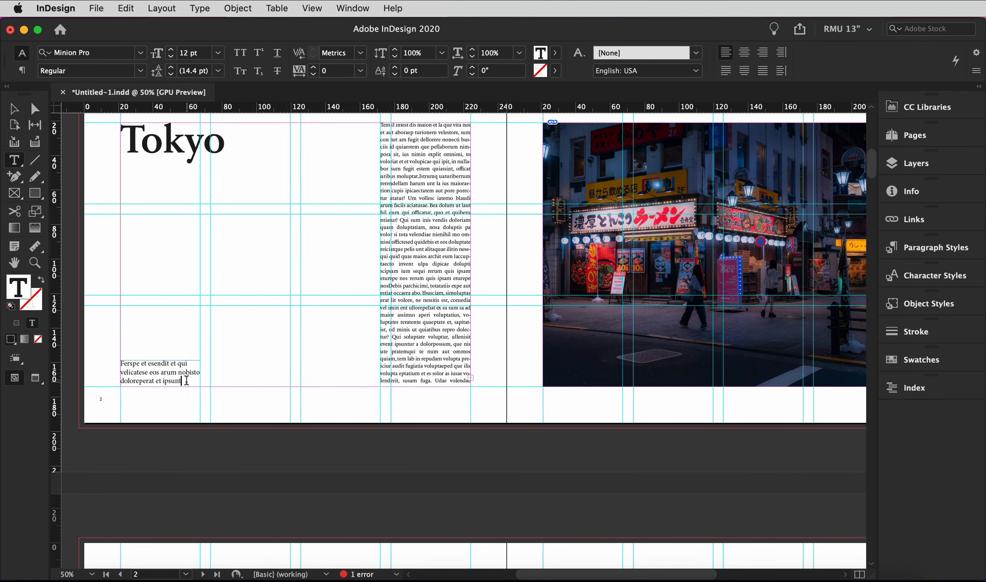
Delete the third line of the caption's placeholder text on page 2 and finish editing.
drag(186, 381, 110, 384)
key(BackSpace)
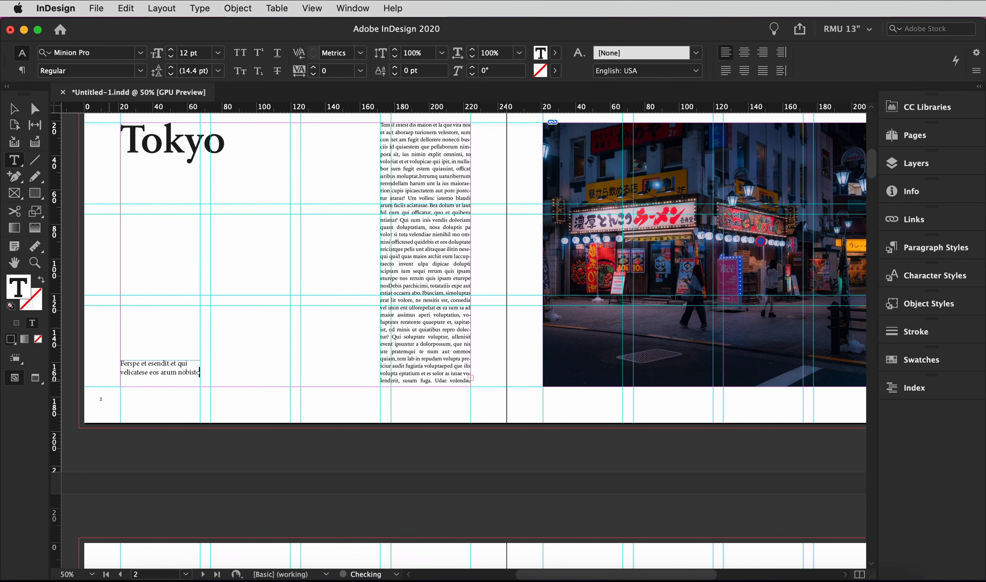
key(Escape)
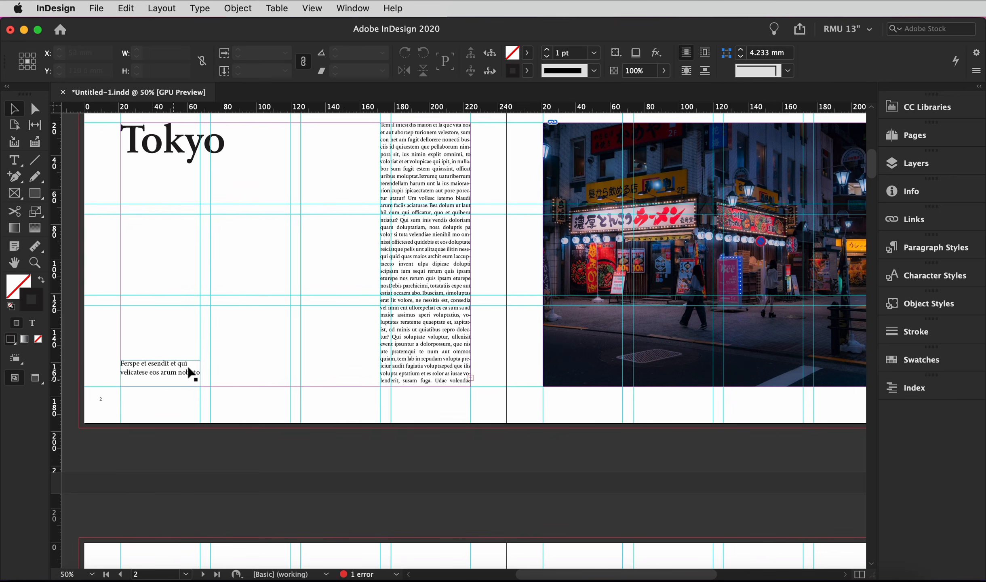
Align the caption text vertically to the bottom of its frame on page 2.
click(184, 379)
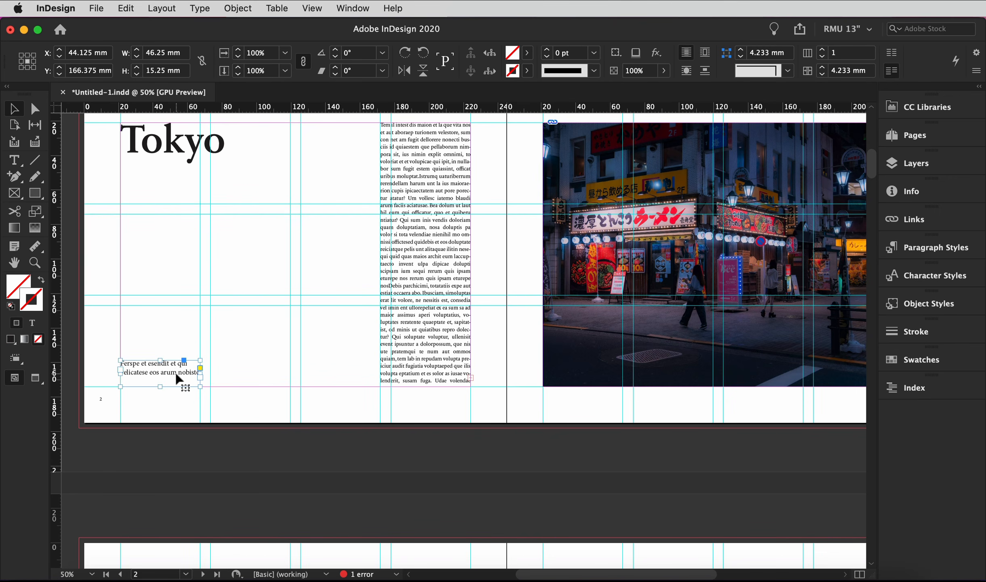
key(super+b)
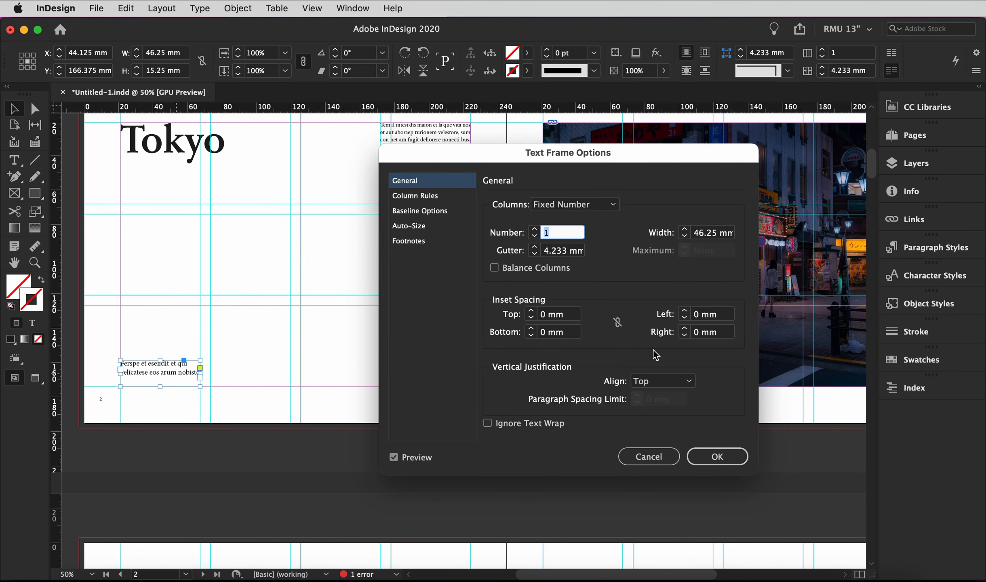
click(671, 382)
click(669, 424)
key(Return)
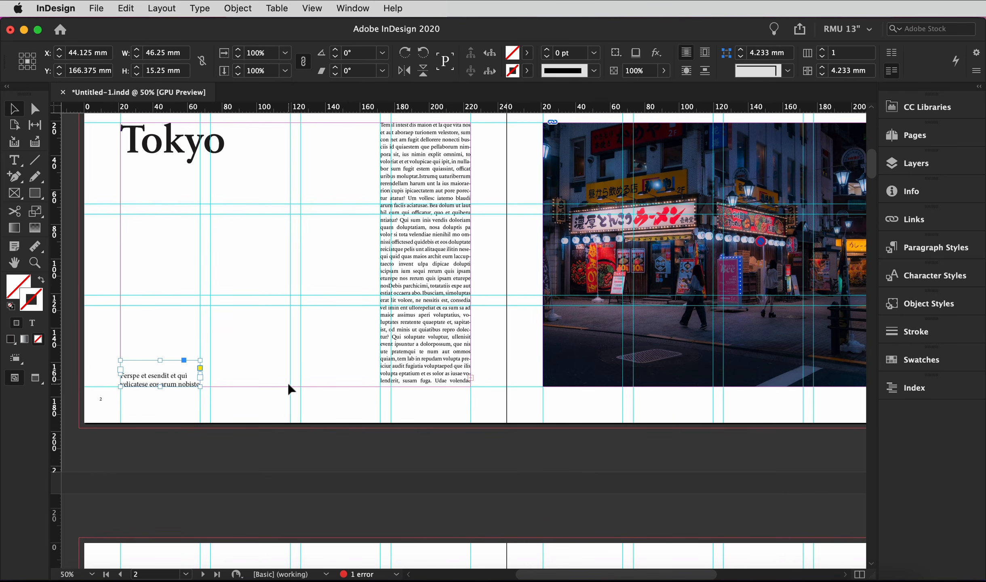
click(387, 402)
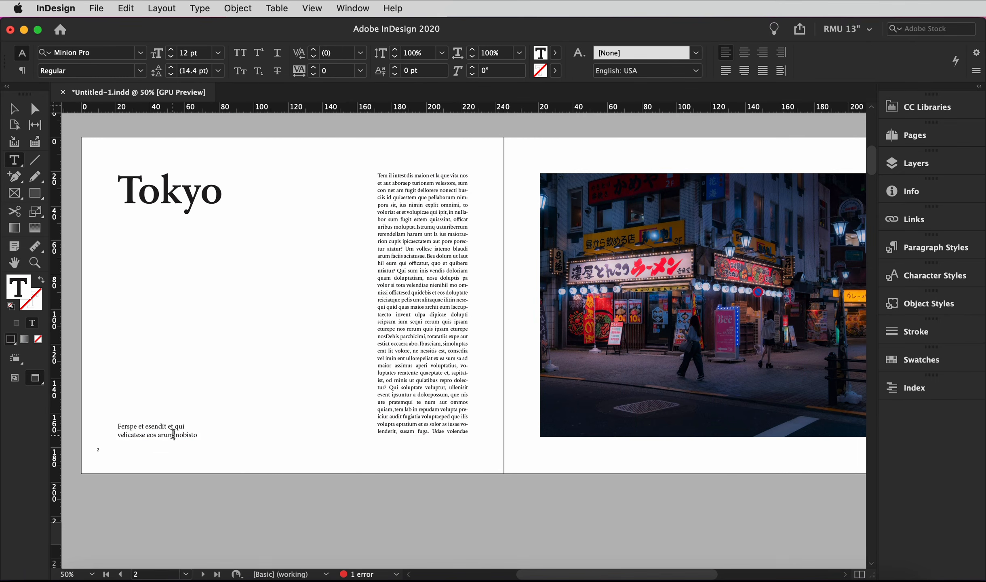
Set all of page 2's caption text in Sabon Next LT Pro at 8 pt.
double_click(173, 434)
click(174, 434)
click(173, 434)
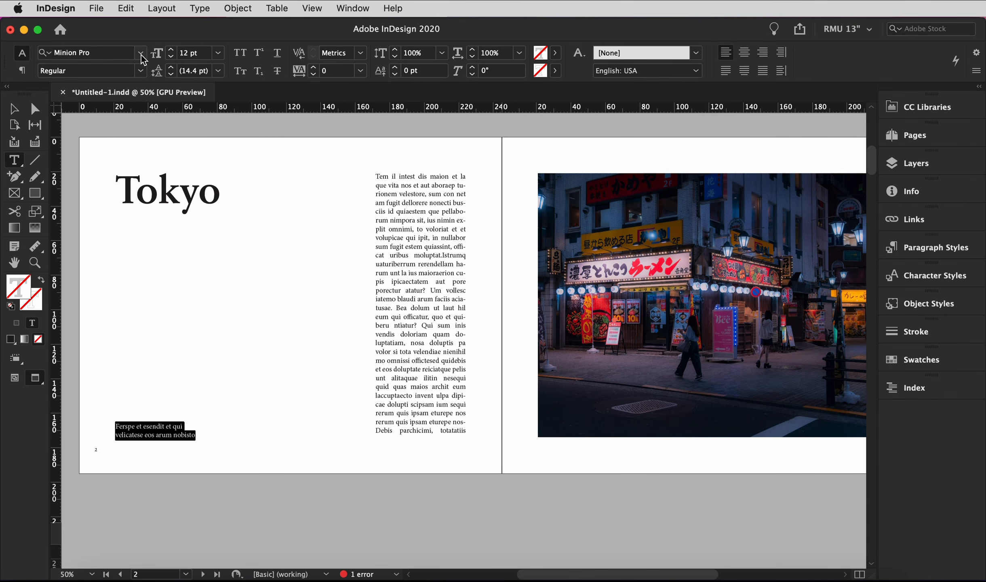
click(143, 59)
click(128, 137)
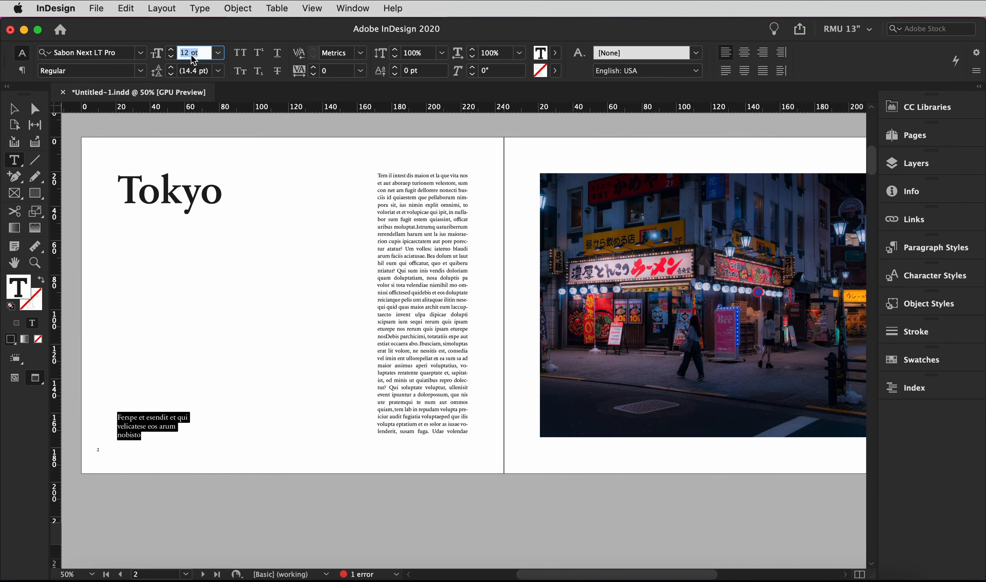
text(8)
key(Return)
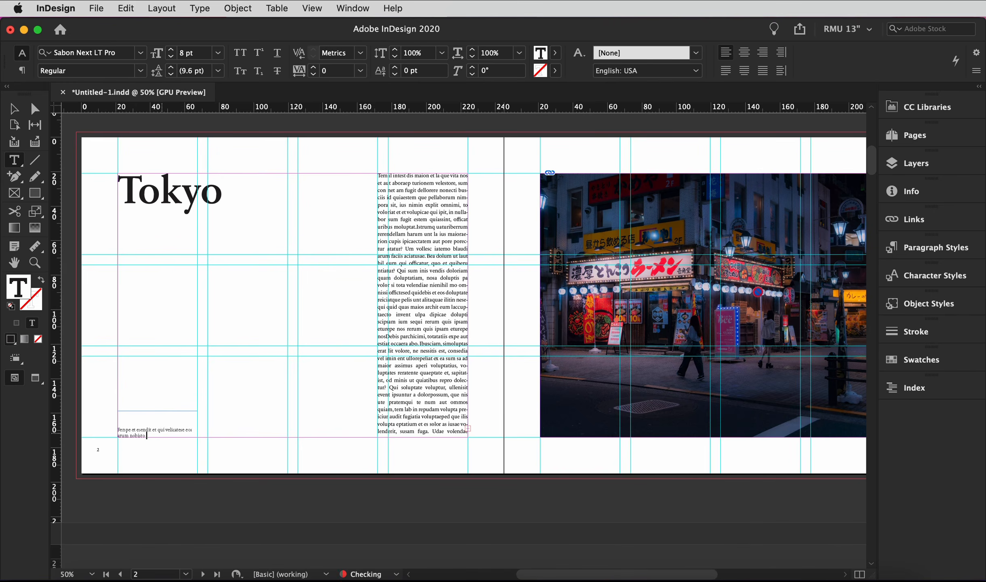
Try filling the rest of page 2's caption frame with placeholder text, and delete the added text.
click(212, 6)
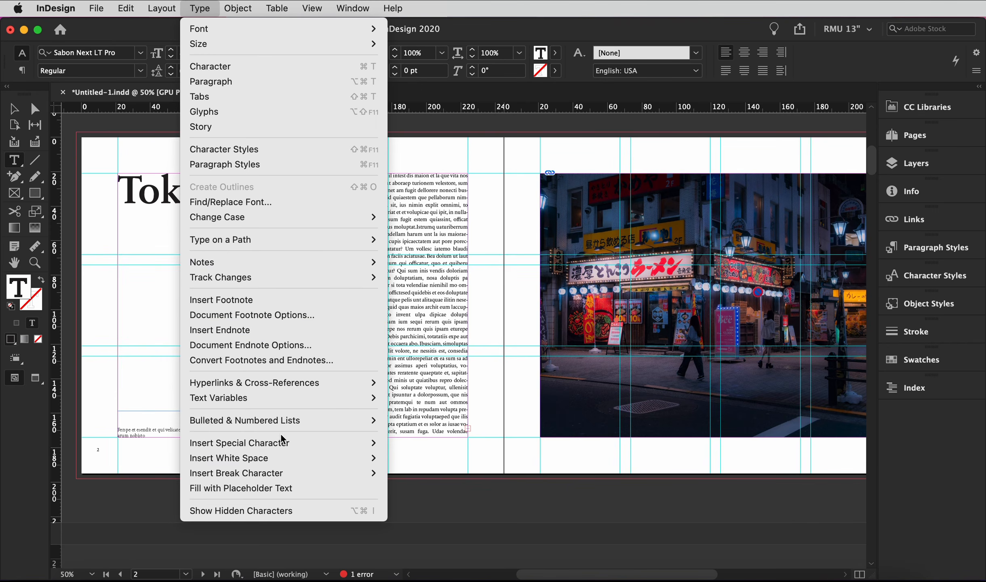
click(283, 488)
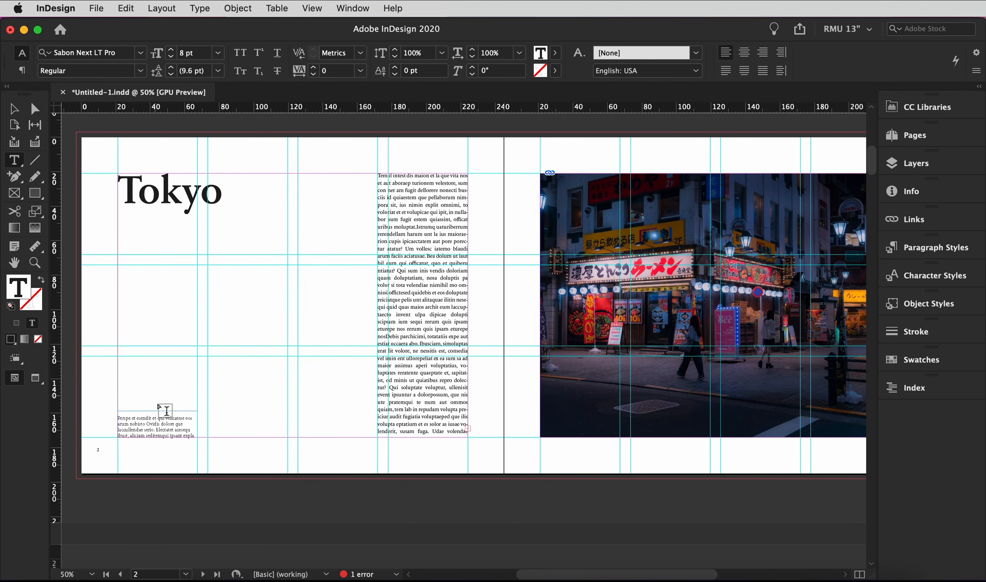
key(super+BackSpace)
key(super+BackSpace)
key(super+BackSpace)
key(super+BackSpace)
key(super+BackSpace)
key(super+BackSpace)
key(super+BackSpace)
key(super+BackSpace)
key(super+BackSpace)
key(super+BackSpace)
key(super+BackSpace)
key(super+BackSpace)
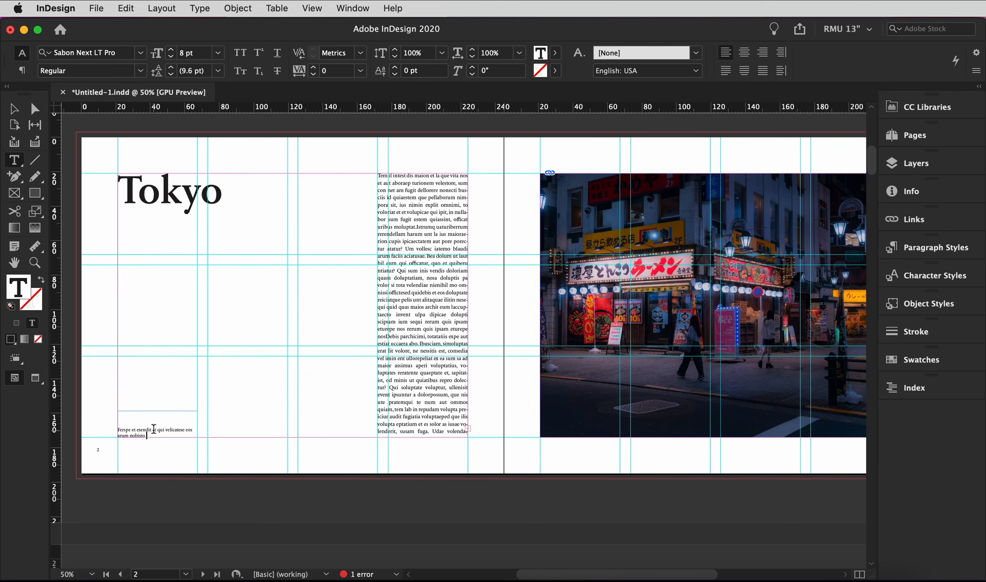
Extend page 2's caption by pasting a copy of its own words after "nobisto", trim the excess so it fills two lines, and deselect it.
drag(157, 429, 218, 436)
key(super+c)
click(156, 436)
key(super+v)
key(BackSpace)
key(BackSpace)
key(BackSpace)
key(BackSpace)
key(BackSpace)
key(BackSpace)
click(13, 111)
click(69, 136)
Fit the page 2–3 spread in the window to review it, and move on to the page 4–5 spread.
scroll(358, 329, right, 2)
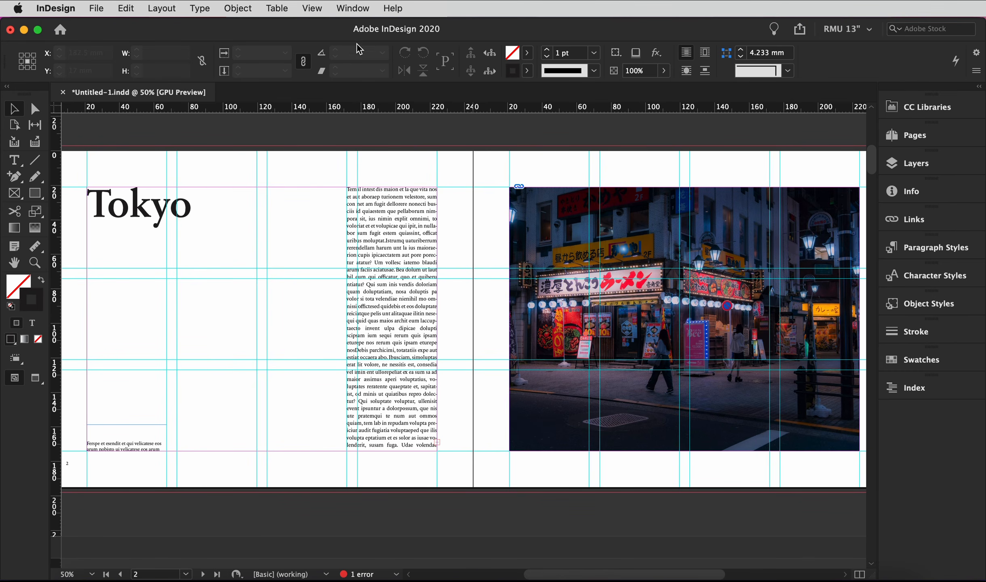
click(312, 8)
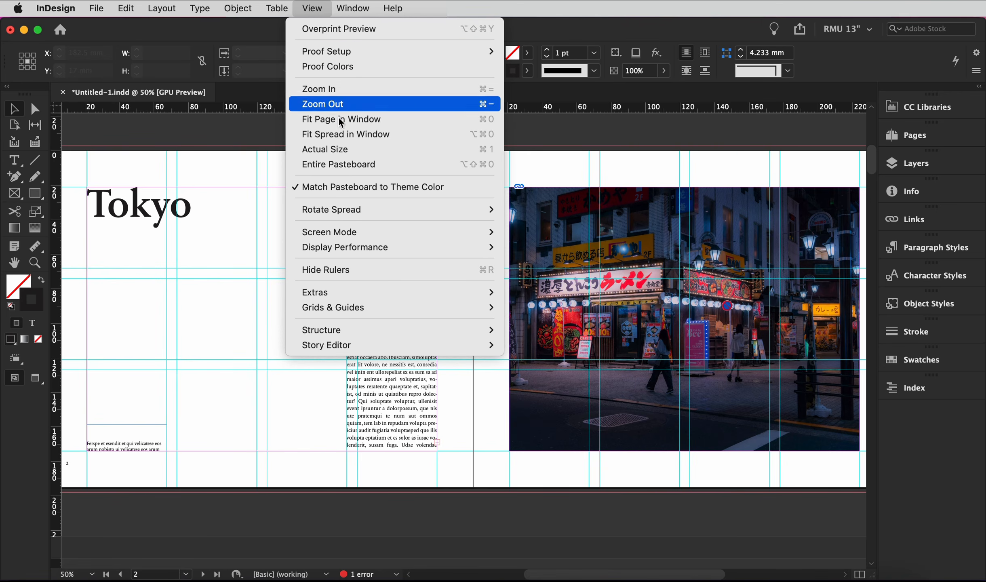
click(342, 134)
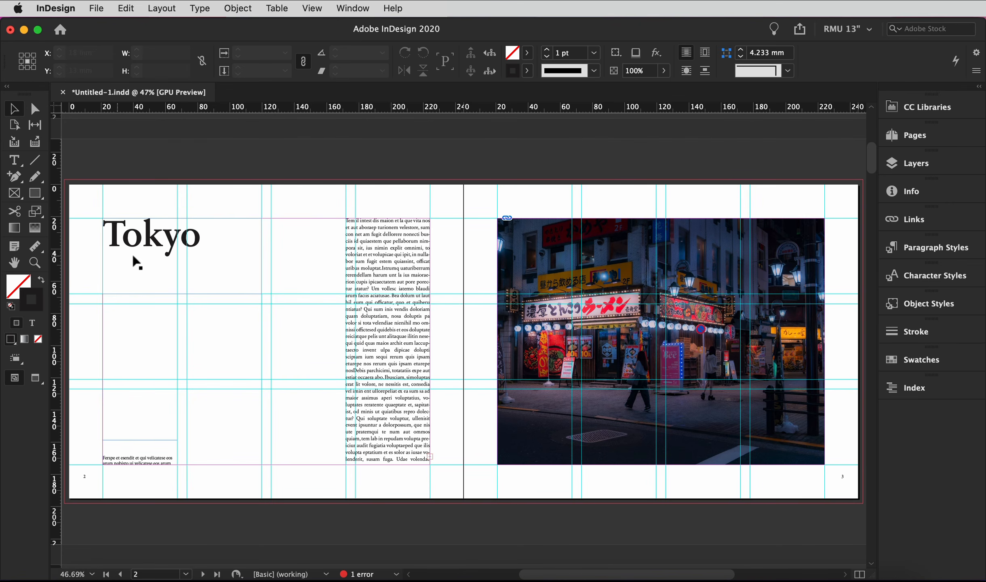
click(156, 461)
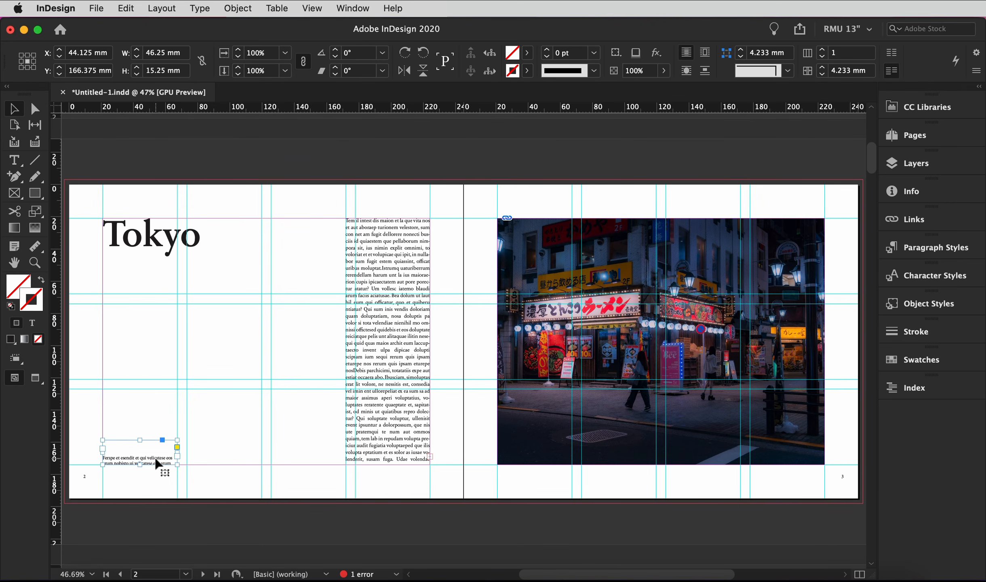
scroll(160, 445, down, 2)
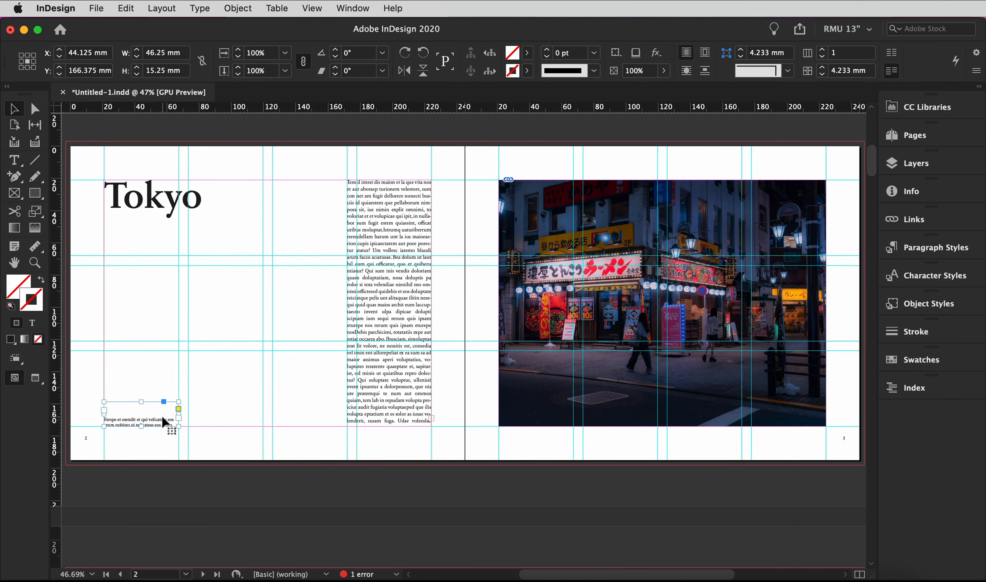
scroll(164, 423, down, 10)
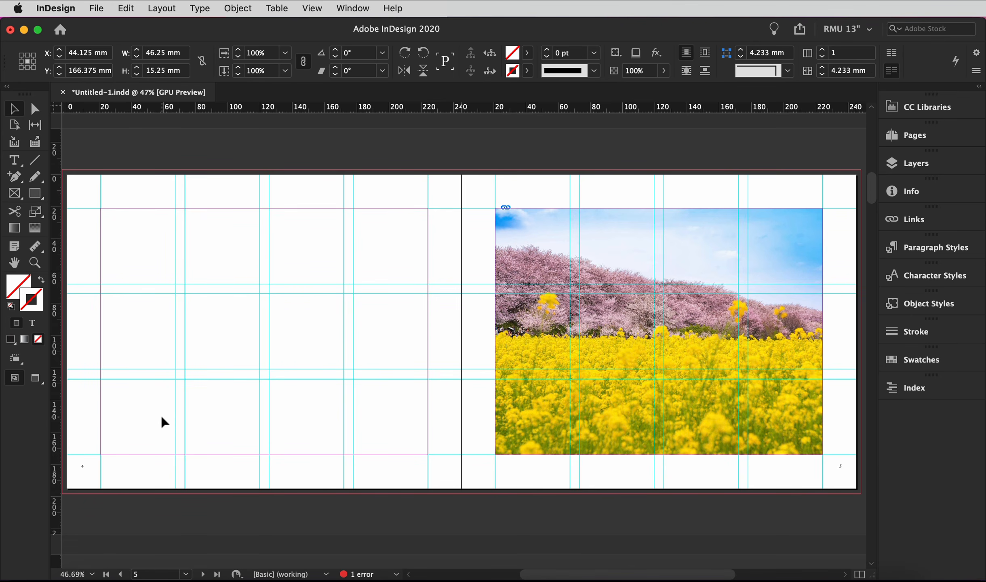
Paste page 2's caption frame in place at the same position on page 4, and deselect it.
key(alt+shift+super+v)
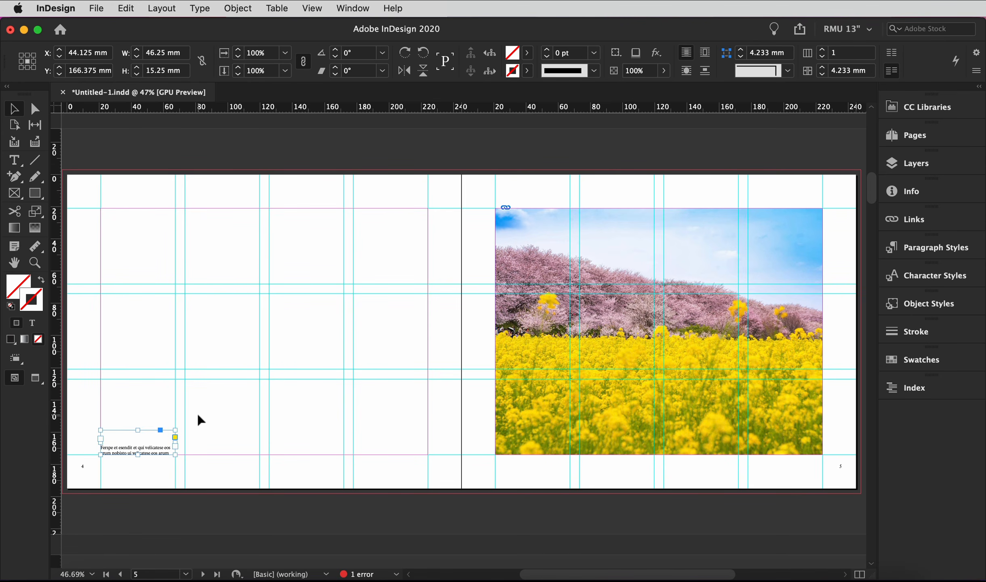
click(198, 415)
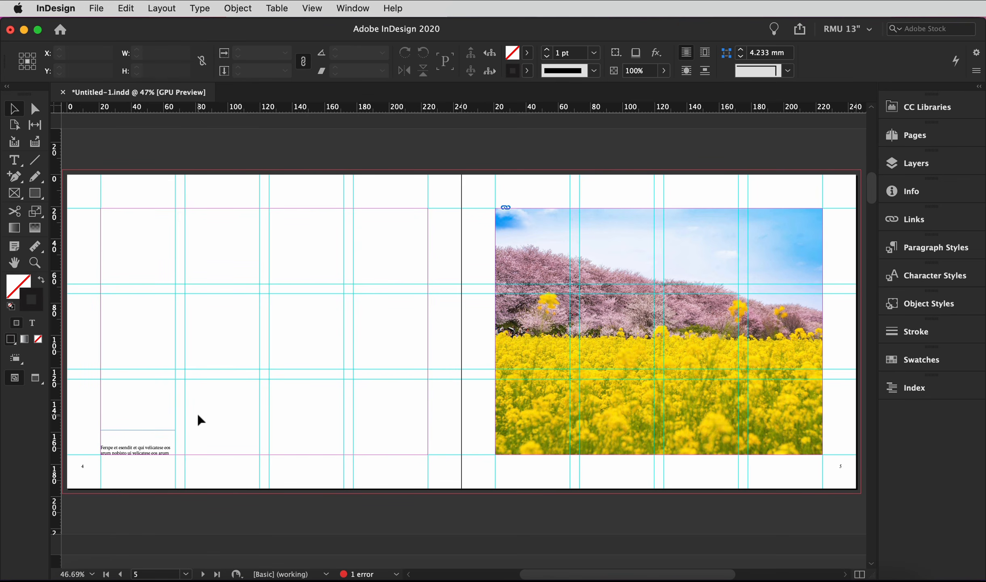
Paste a copy of the caption frame on the page 6–7 spread and snap it to the upper-left margin corner of page 7.
scroll(198, 415, down, 10)
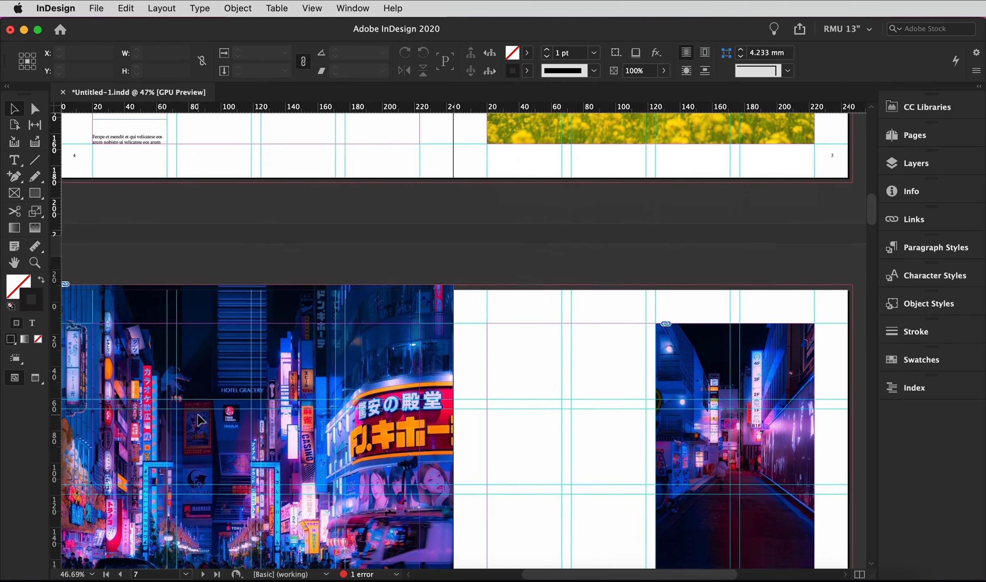
scroll(197, 414, down, 3)
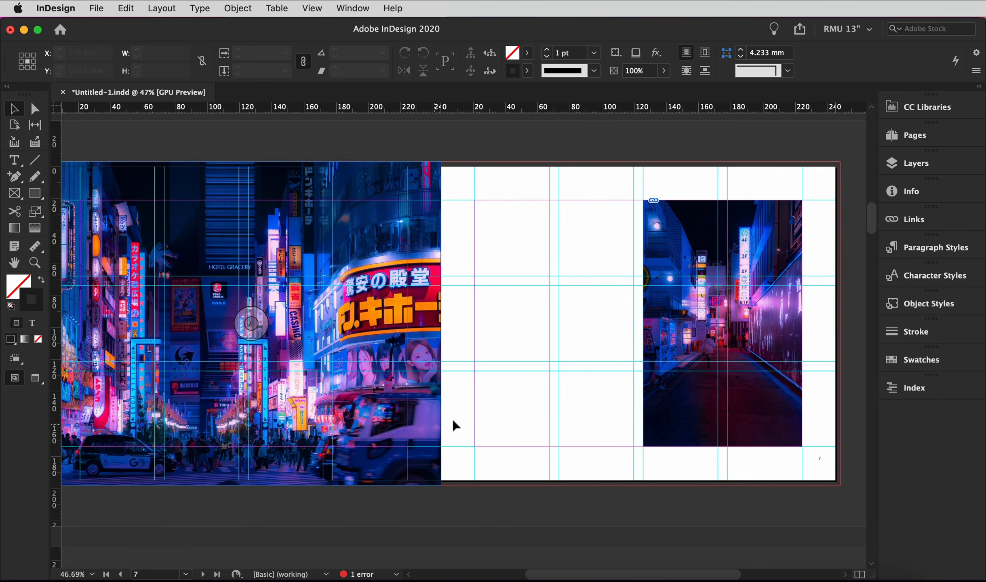
key(super+v)
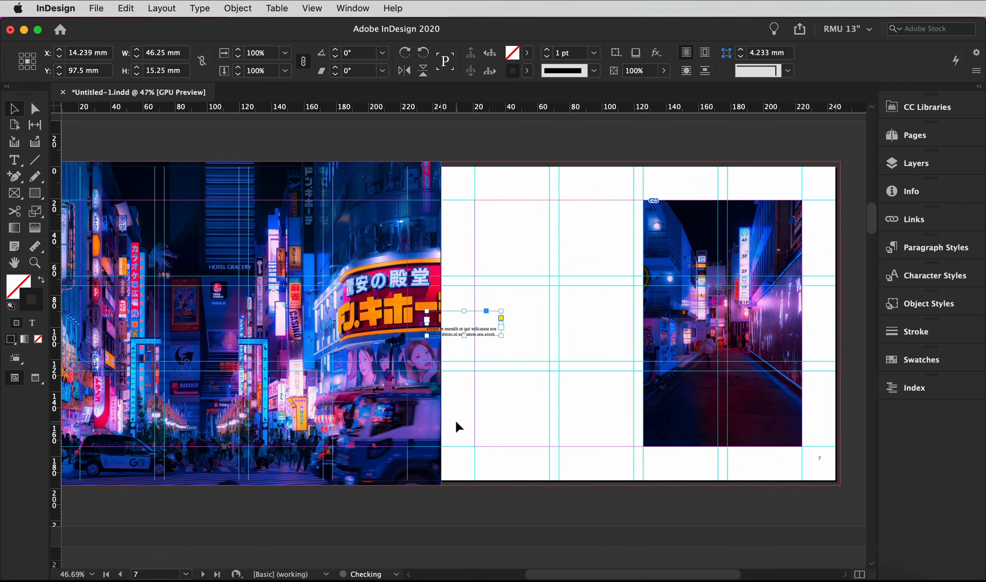
drag(482, 330, 530, 218)
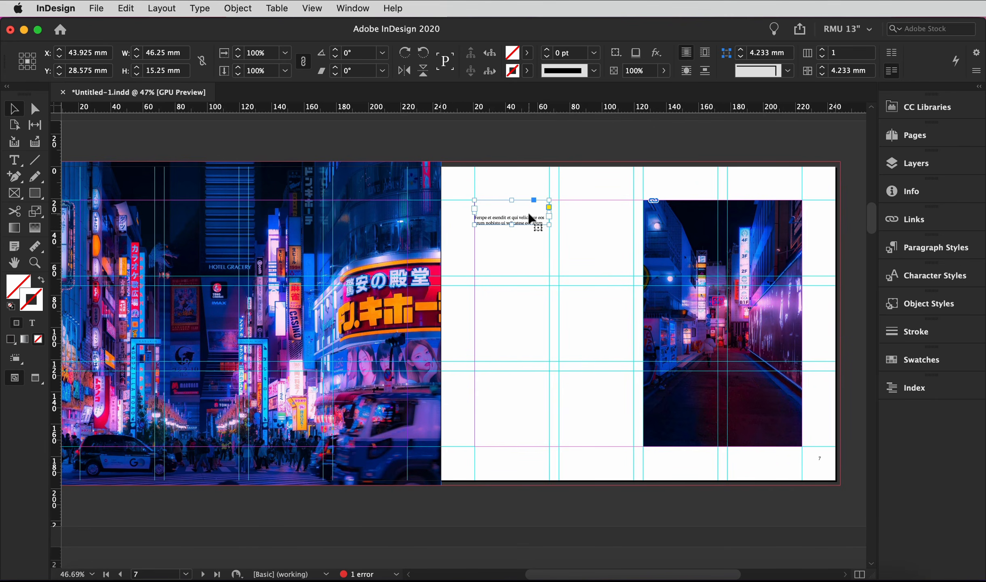
Set page 7's caption text to align to the top of its frame, shorten the frame to about 10.8 mm high, and deselect it.
key(super+b)
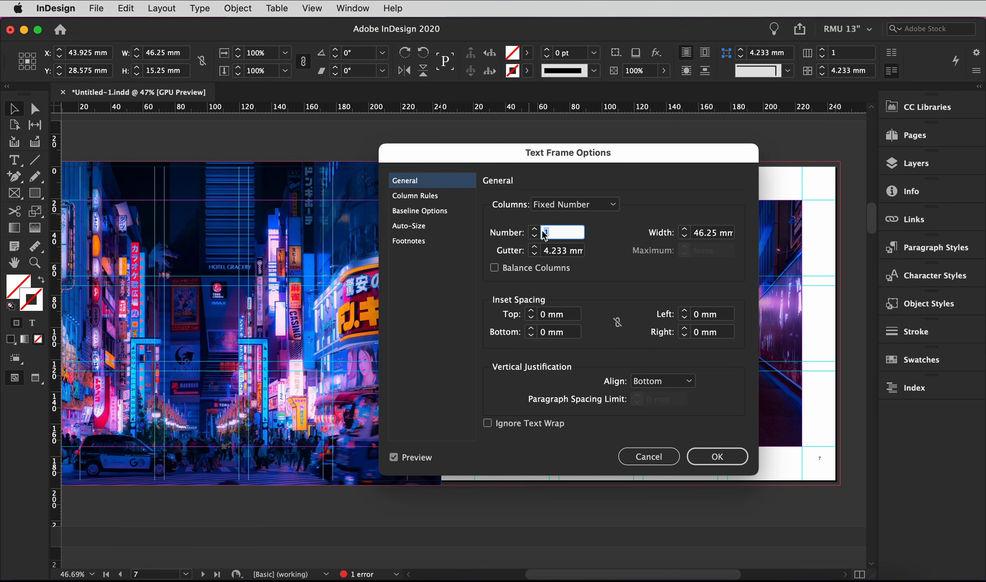
click(676, 384)
click(673, 392)
key(Return)
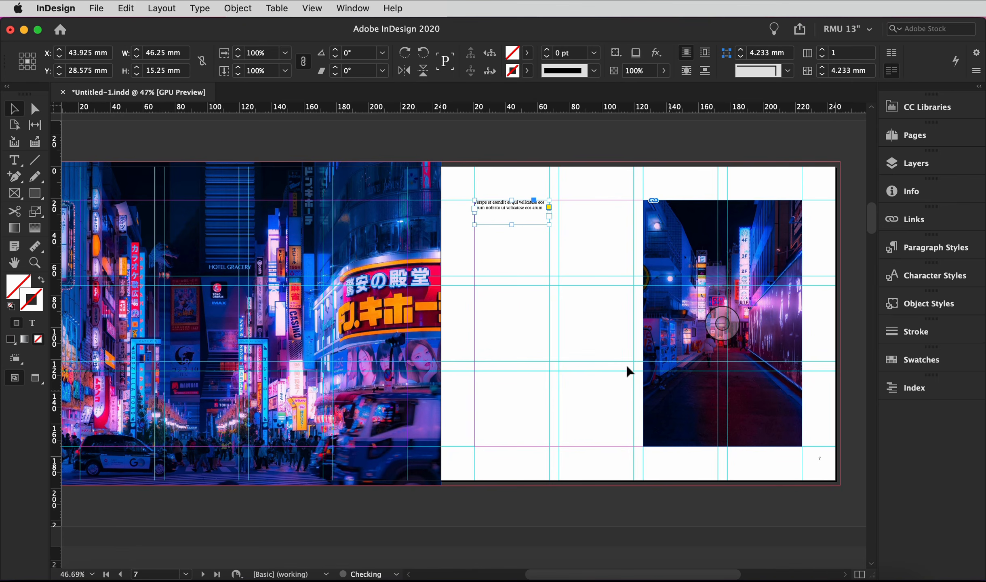
click(553, 260)
Duplicate page 7's caption frame directly below the original in the same column, and deselect the copy.
scroll(367, 295, right, 1)
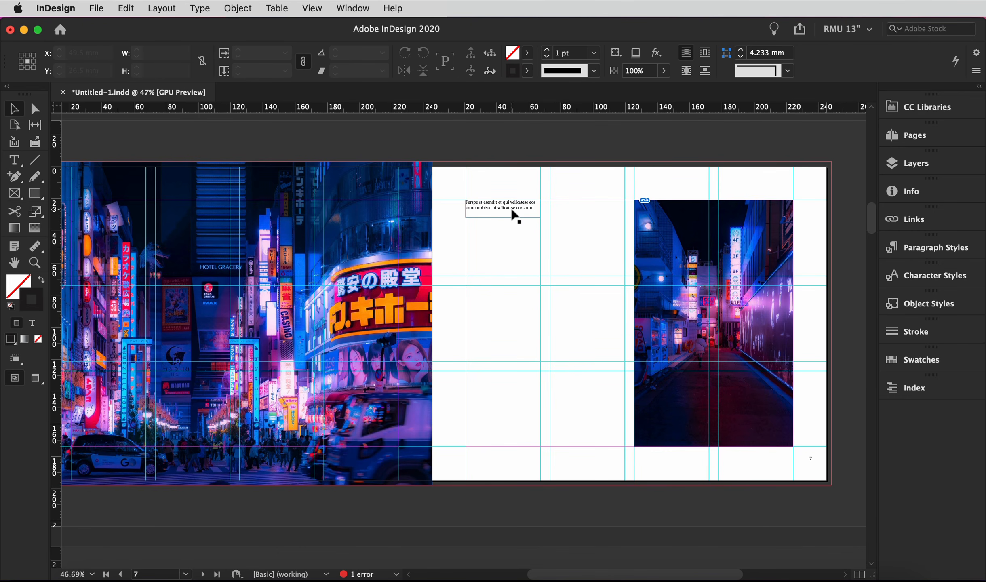
drag(516, 216, 515, 234)
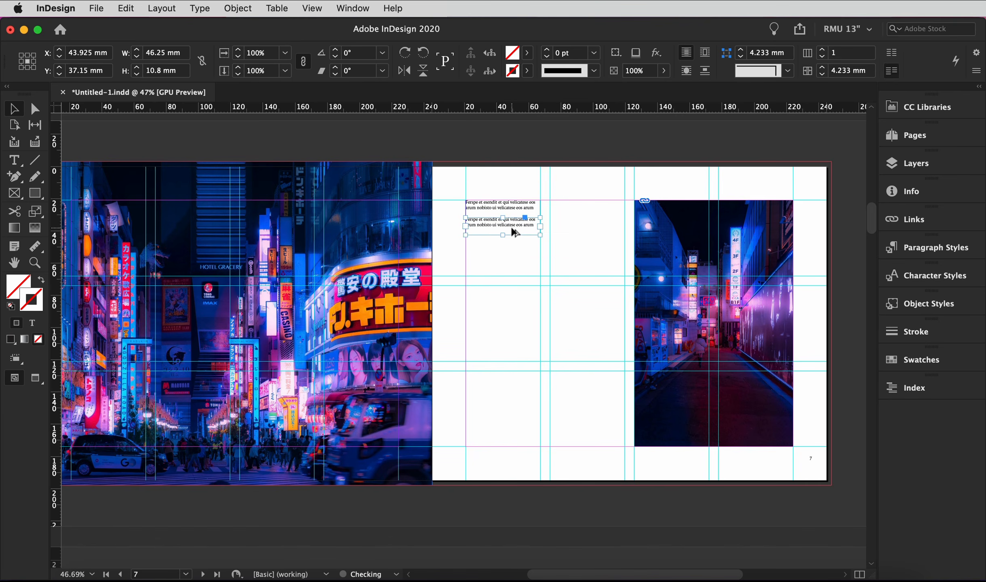
click(515, 261)
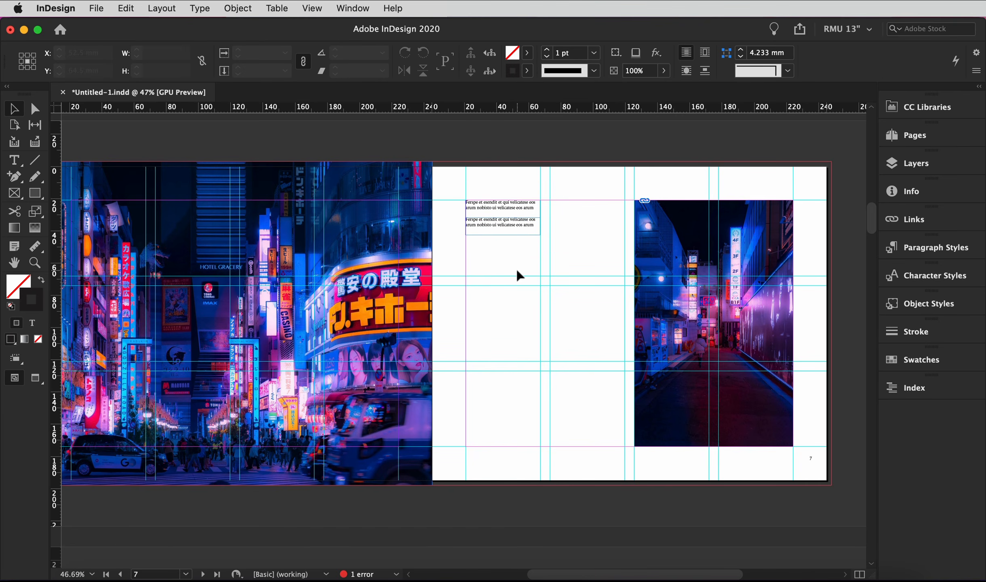